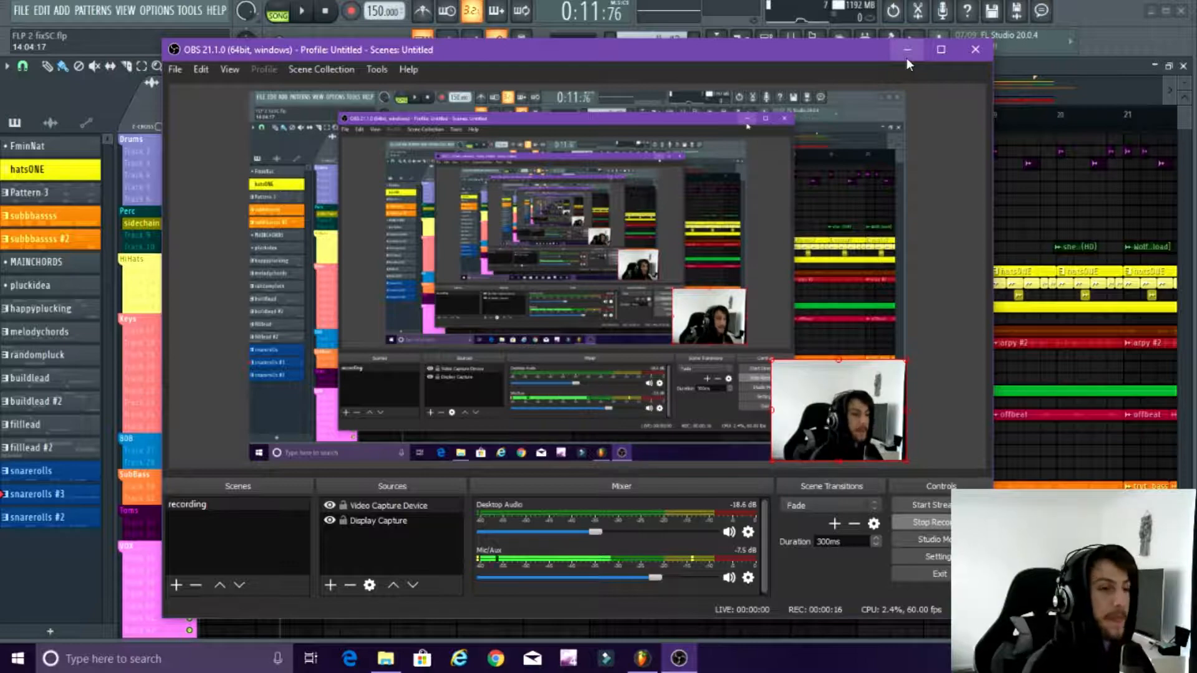
Step: Switch from OBS to the FL Studio project and place the playhead at bar 8, ahead of the VerseOne marker
left_click(906, 49)
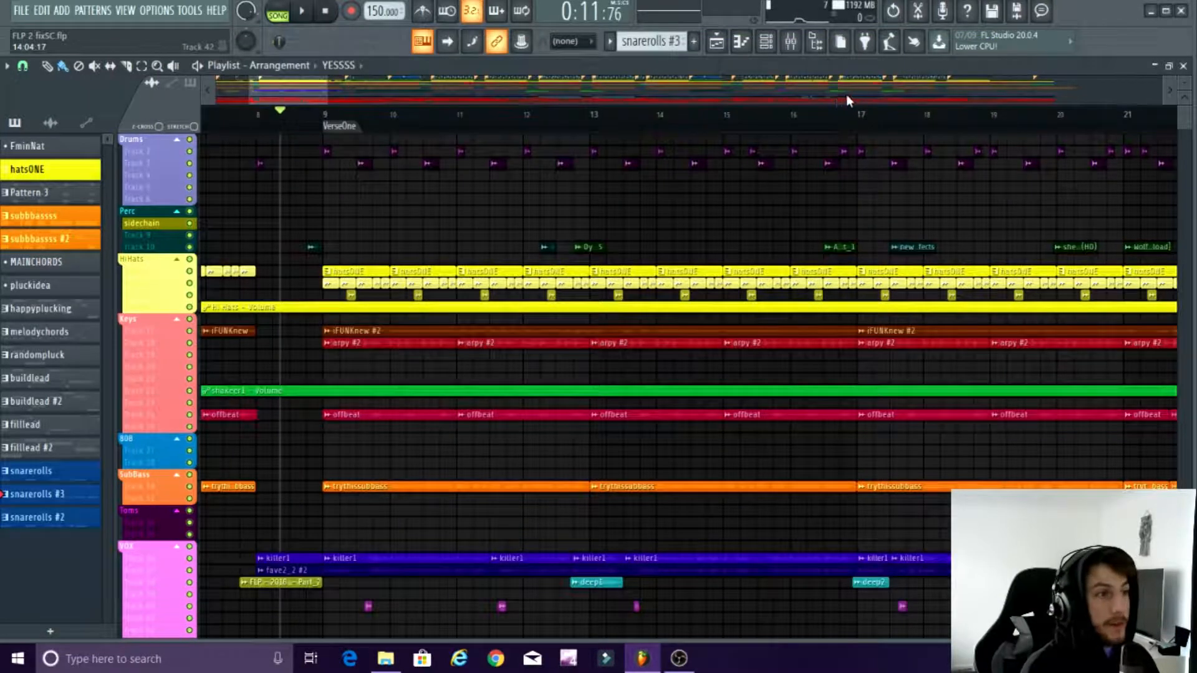
left_click_drag(278, 90, 319, 147)
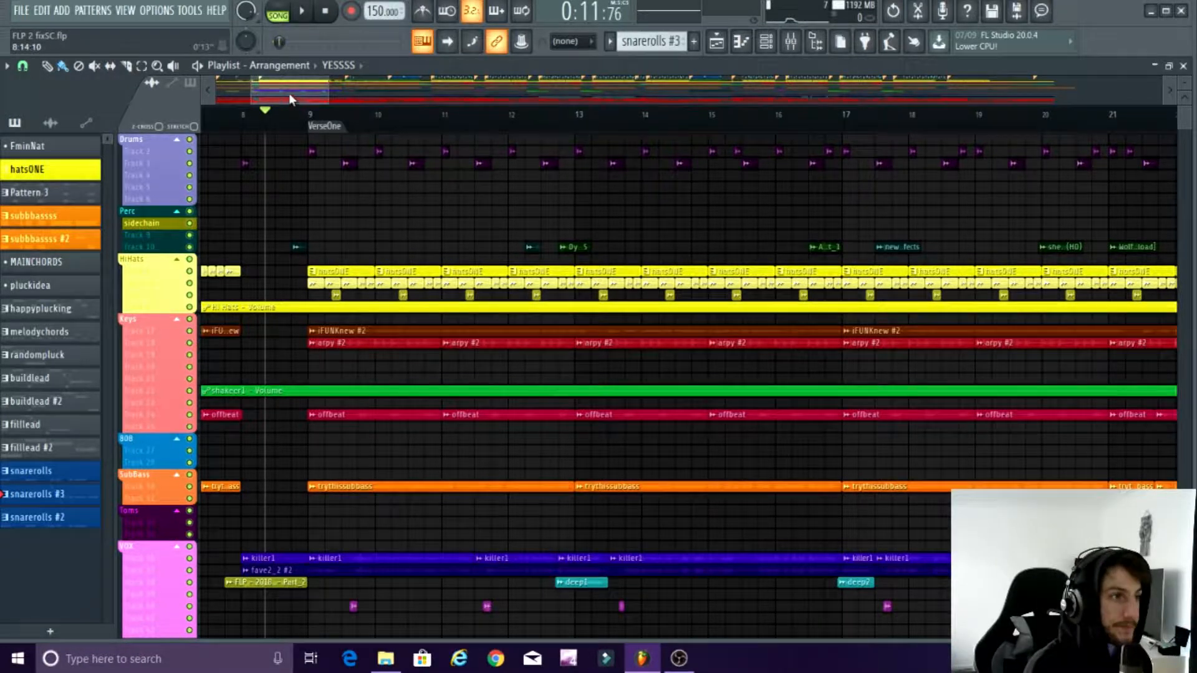
mouse_move(278, 92)
left_mouse_down()
mouse_move(437, 88)
mouse_move(274, 96)
mouse_move(291, 94)
left_mouse_up()
left_click_drag(396, 125, 372, 118)
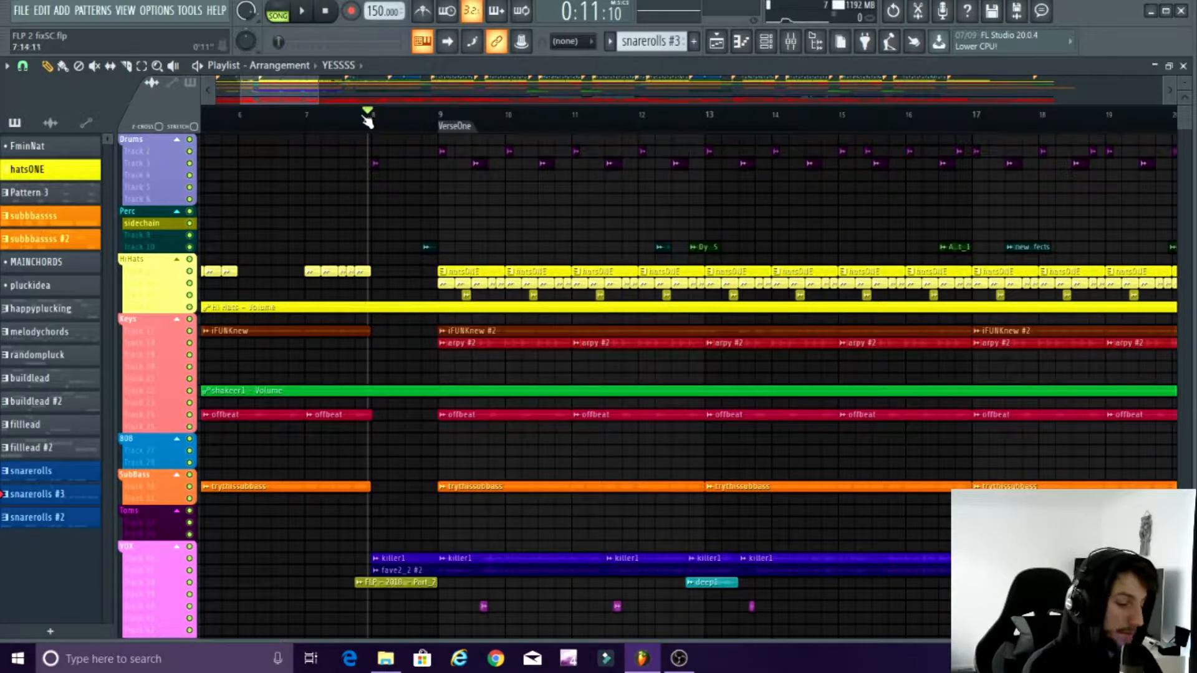
Step: Examine the clips around VerseOne in the playlist and move the playhead to the second half of bar 8
scroll(388, 242, "down", 4)
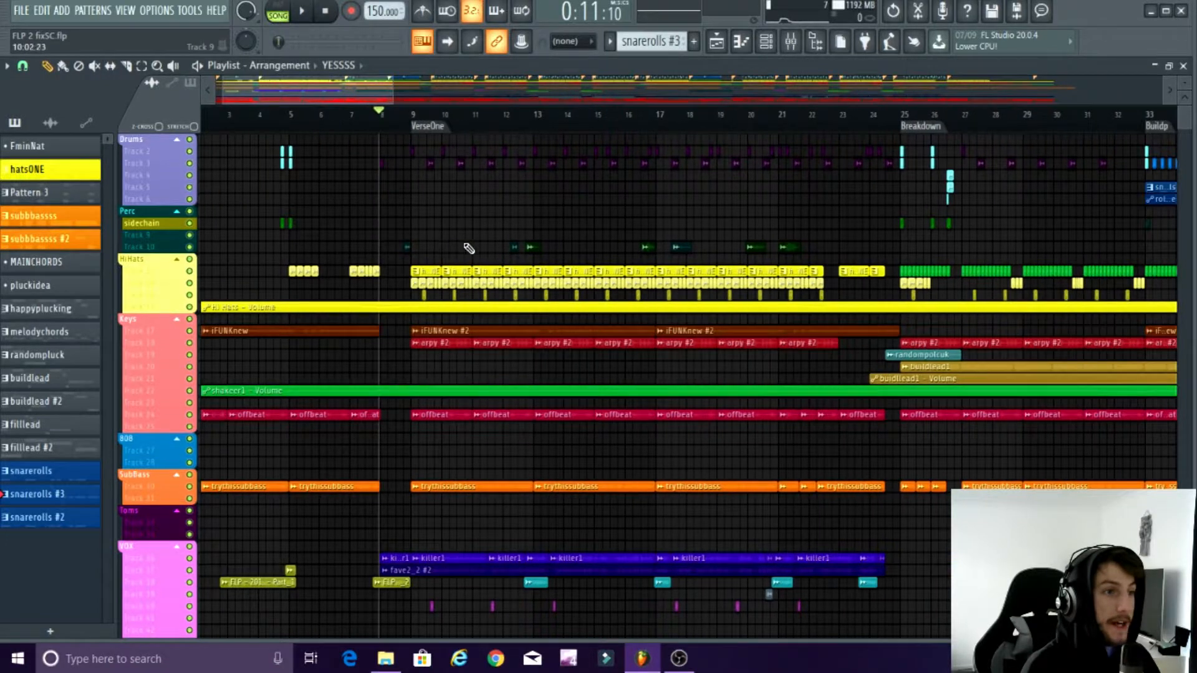
scroll(469, 248, "up", 5)
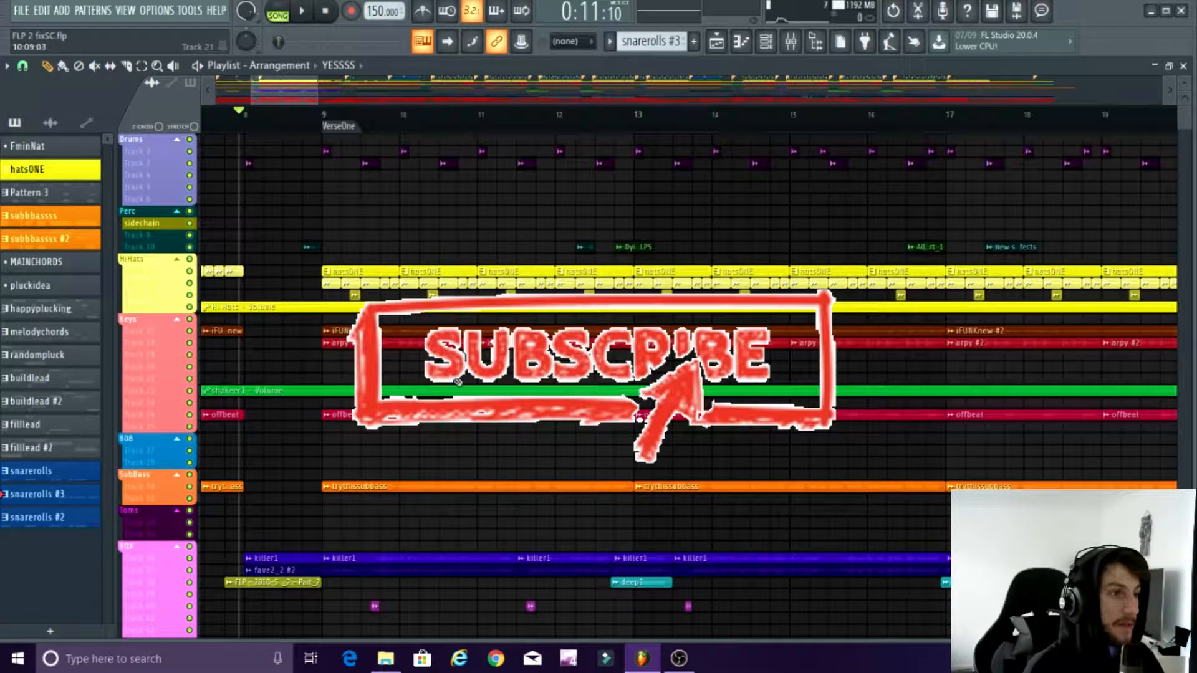
scroll(392, 237, "down", 3)
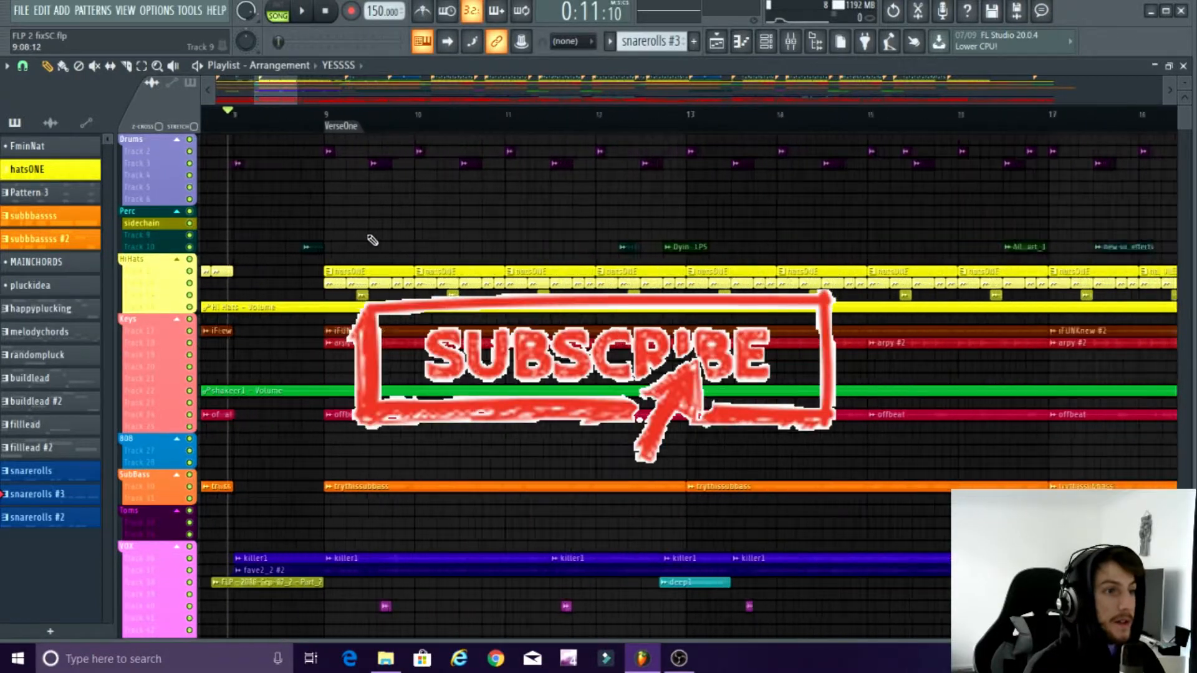
scroll(372, 230, "up", 5)
scroll(371, 229, "down", 10)
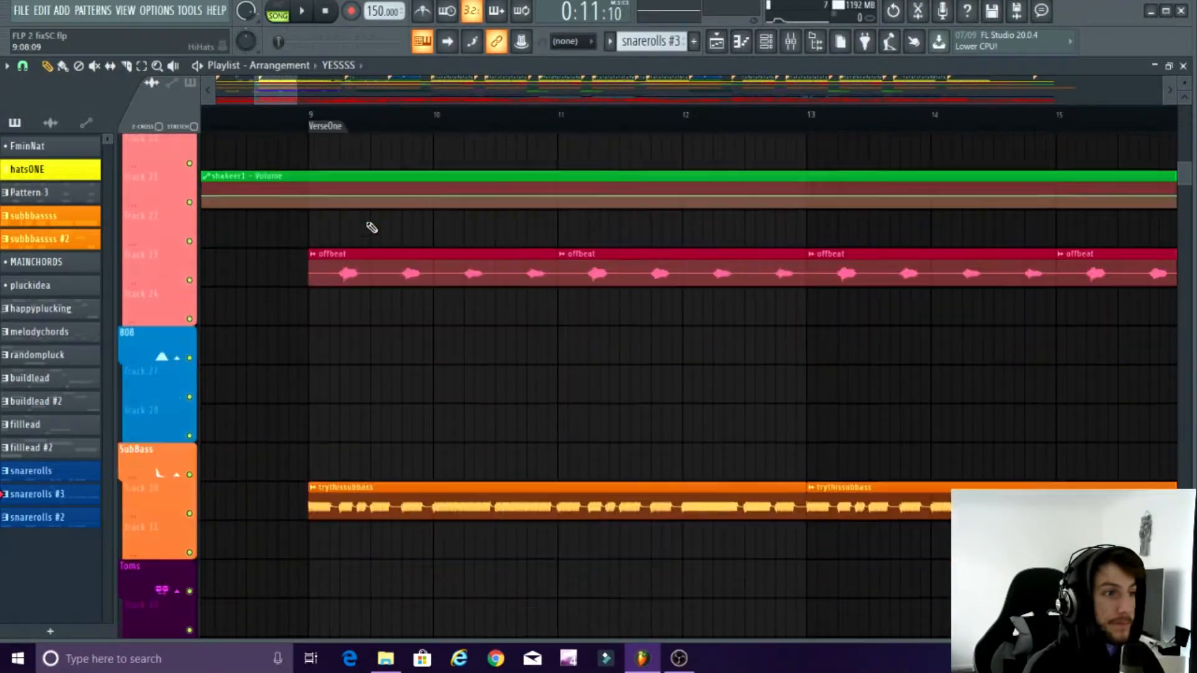
scroll(374, 268, "up", 4)
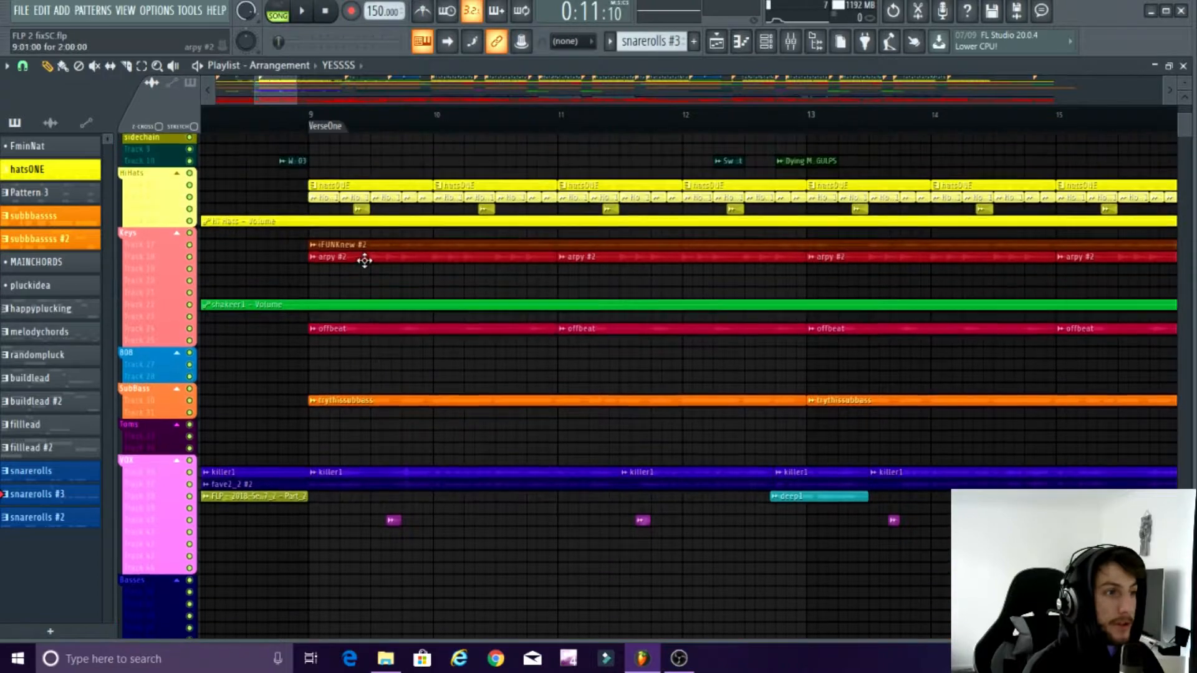
left_click_drag(294, 118, 267, 124)
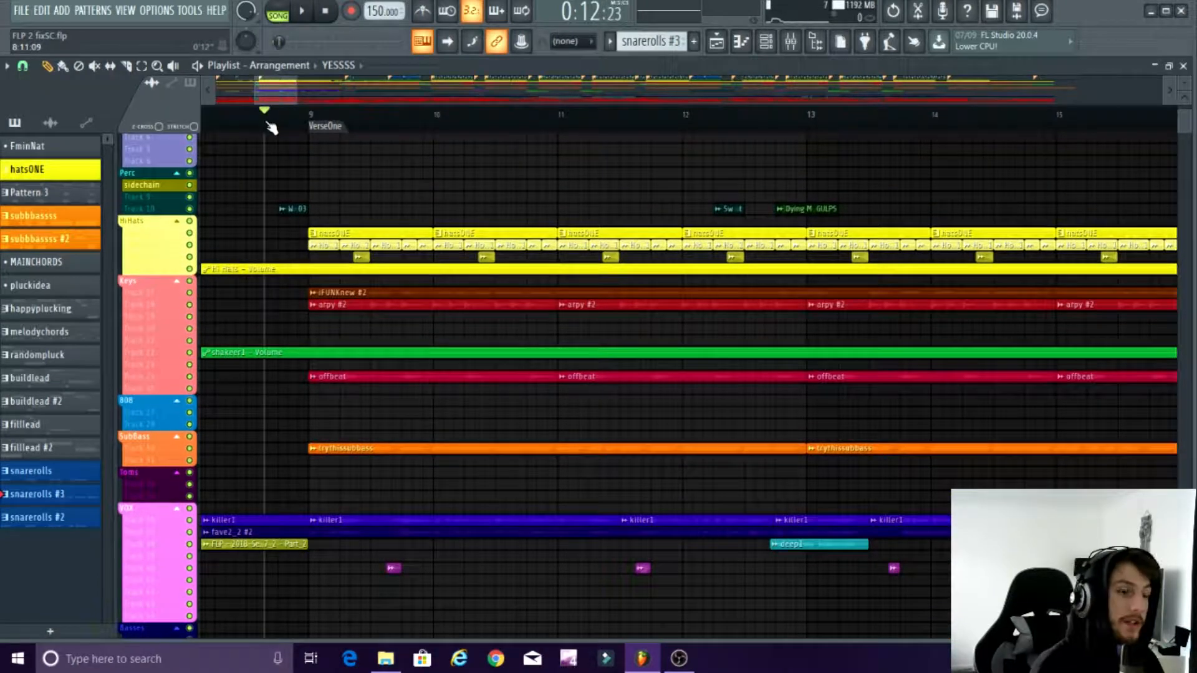
scroll(349, 186, "down", 3)
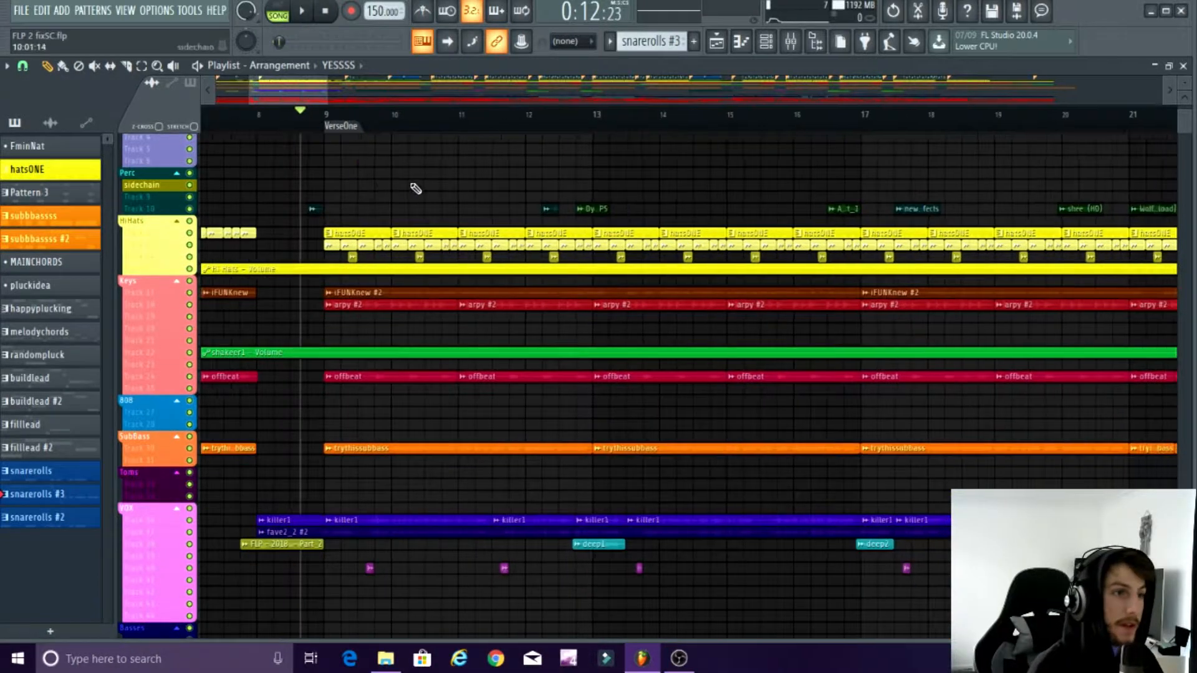
scroll(413, 188, "up", 2)
Step: Show the SIDECHAIN mixer track and inspect its Fruity parametric EQ 2
left_click(790, 42)
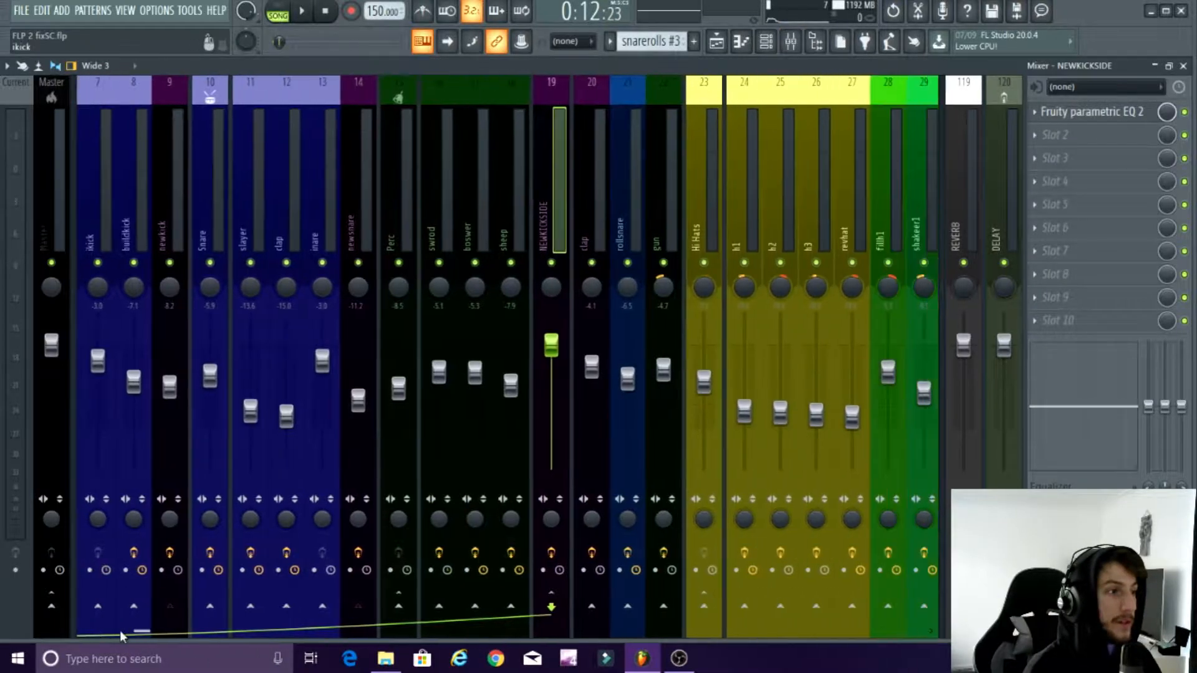
left_click_drag(120, 630, 67, 600)
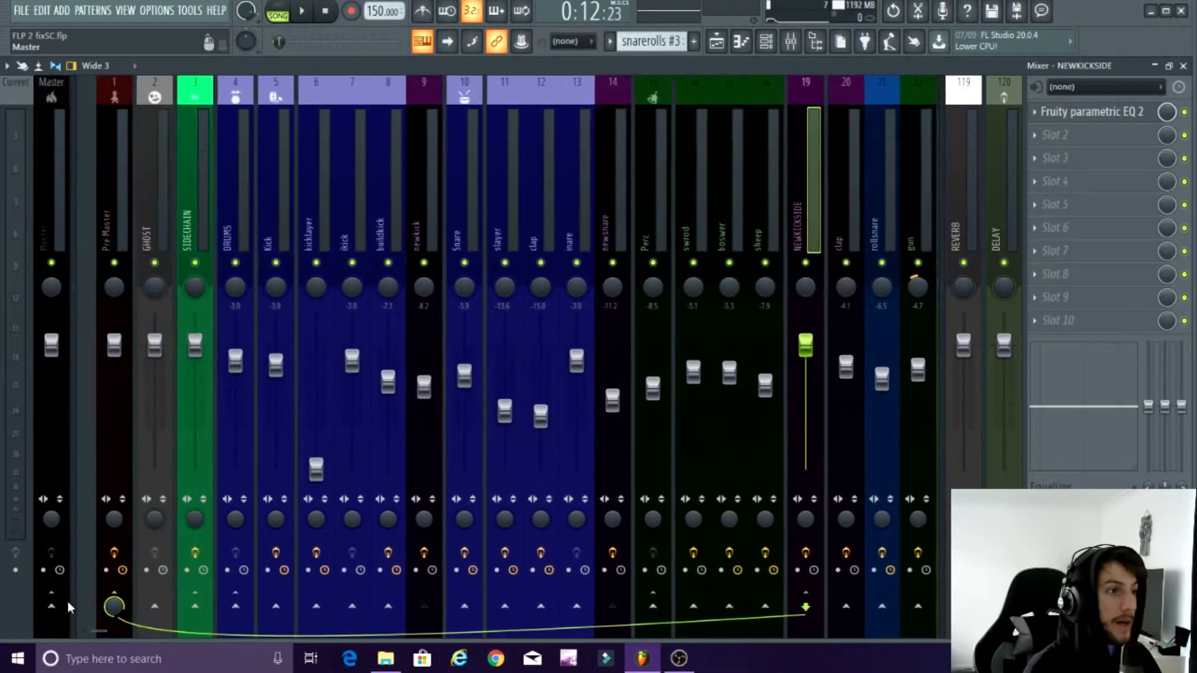
left_click(170, 194)
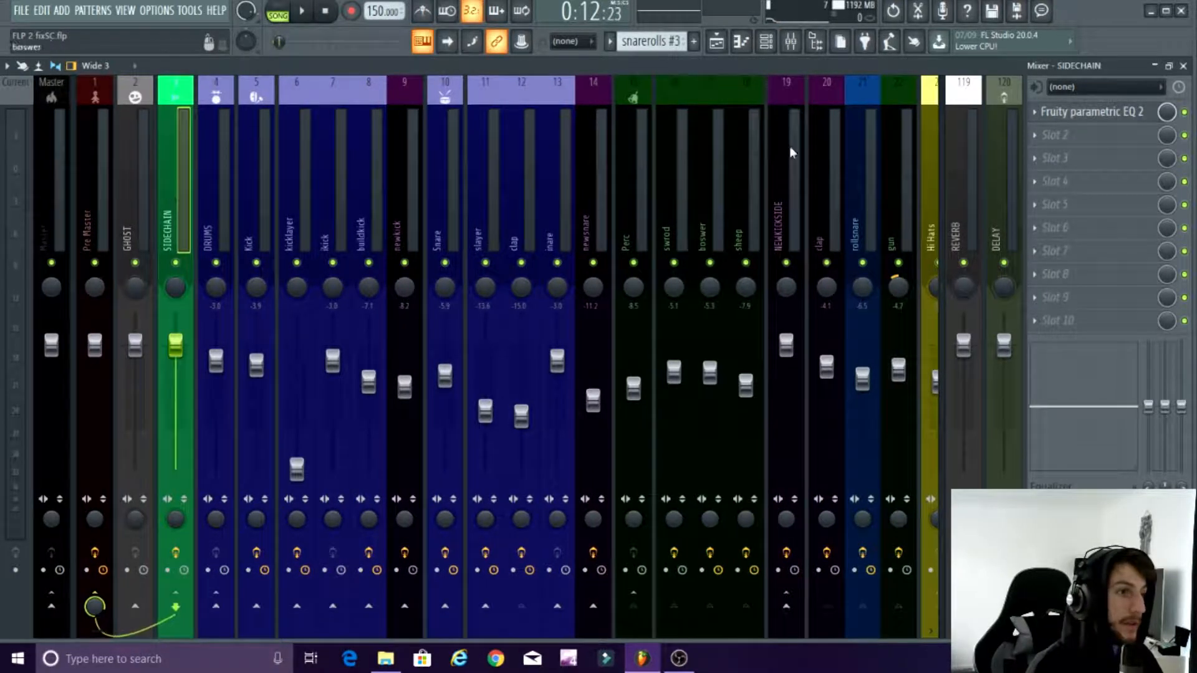
left_click(1092, 113)
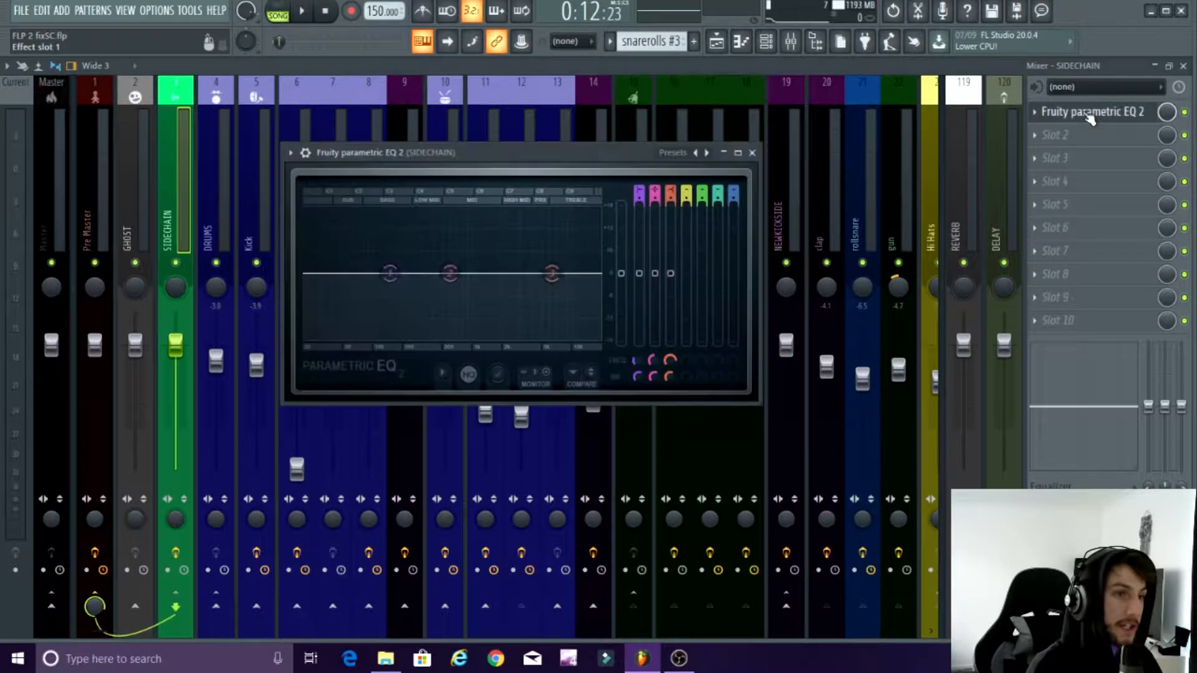
left_click(752, 153)
Step: Inspect the effects and routing of the NEWKICKSIDE, clap (track 20) and newsnare mixer tracks
left_click_drag(96, 627, 193, 619)
left_click(679, 207)
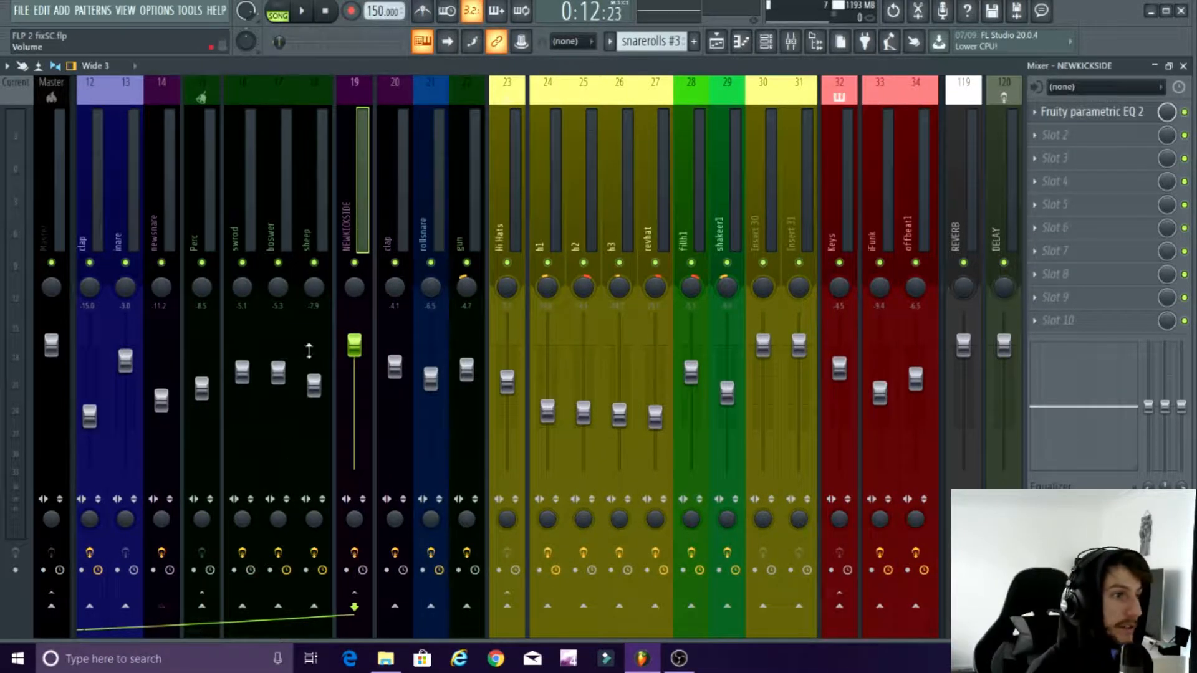
key("Right")
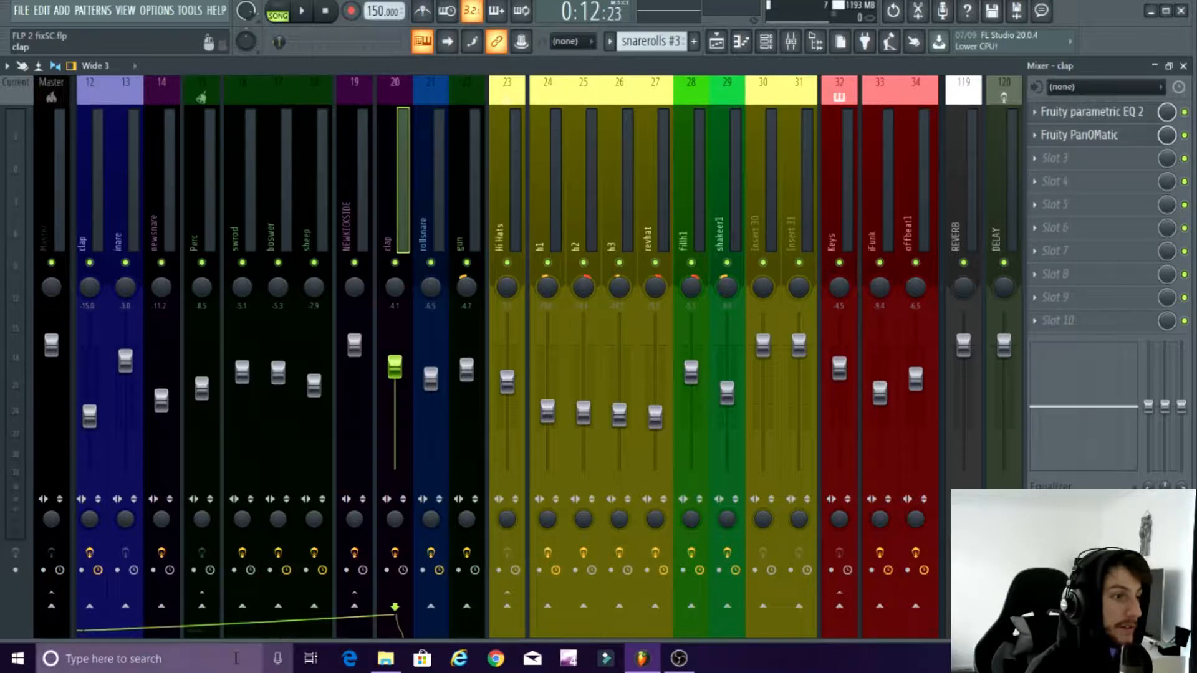
mouse_move(185, 637)
left_mouse_down()
mouse_move(39, 632)
mouse_move(226, 634)
mouse_move(171, 641)
left_mouse_up()
left_click(243, 221)
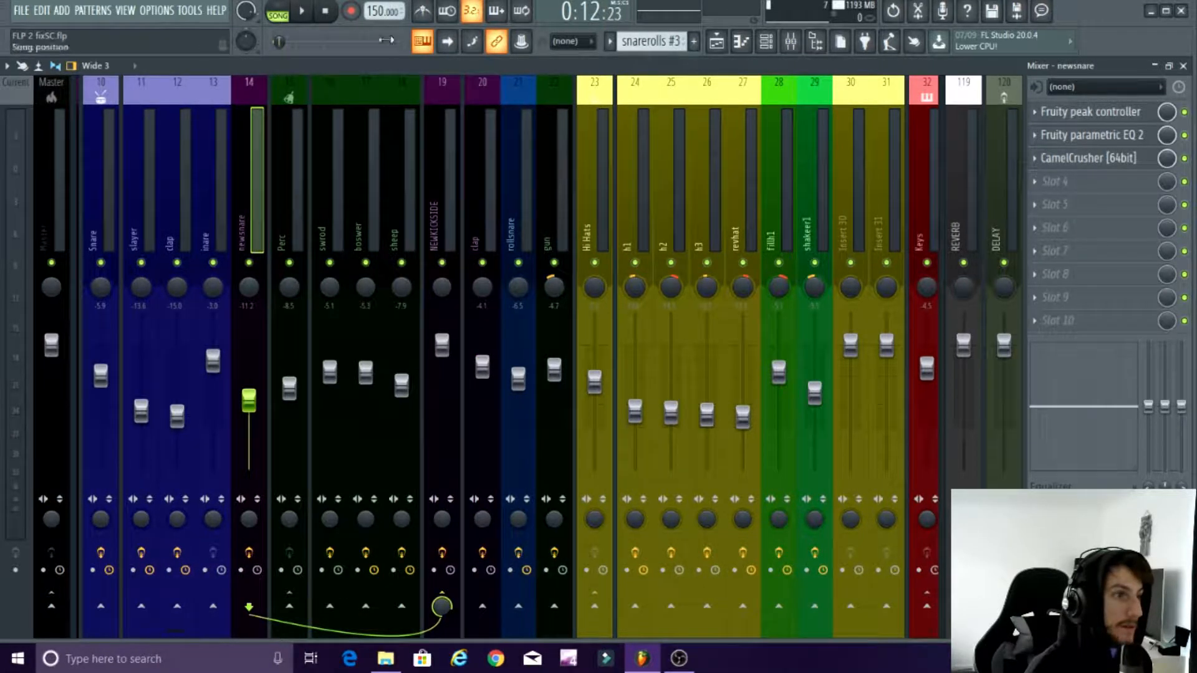
Step: Play the verse, open the channel settings of the Zetta_Kick05 clip at bar 13 and show its mixer track
left_click(310, 11)
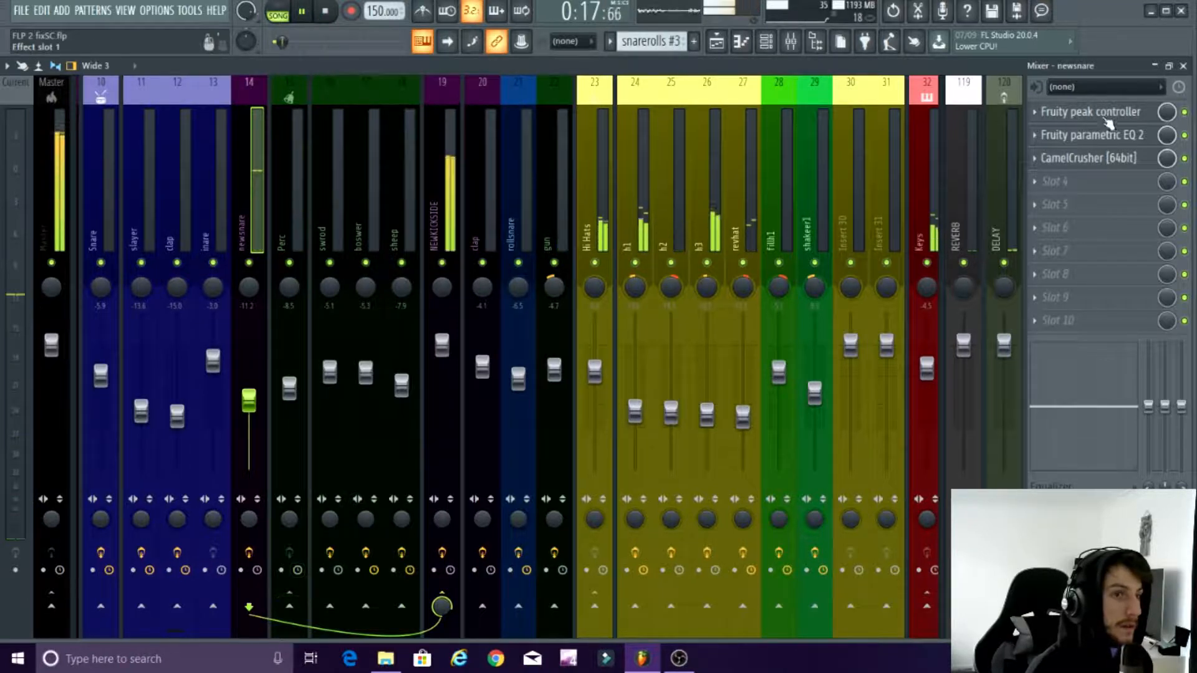
left_click(1183, 66)
left_click(595, 151)
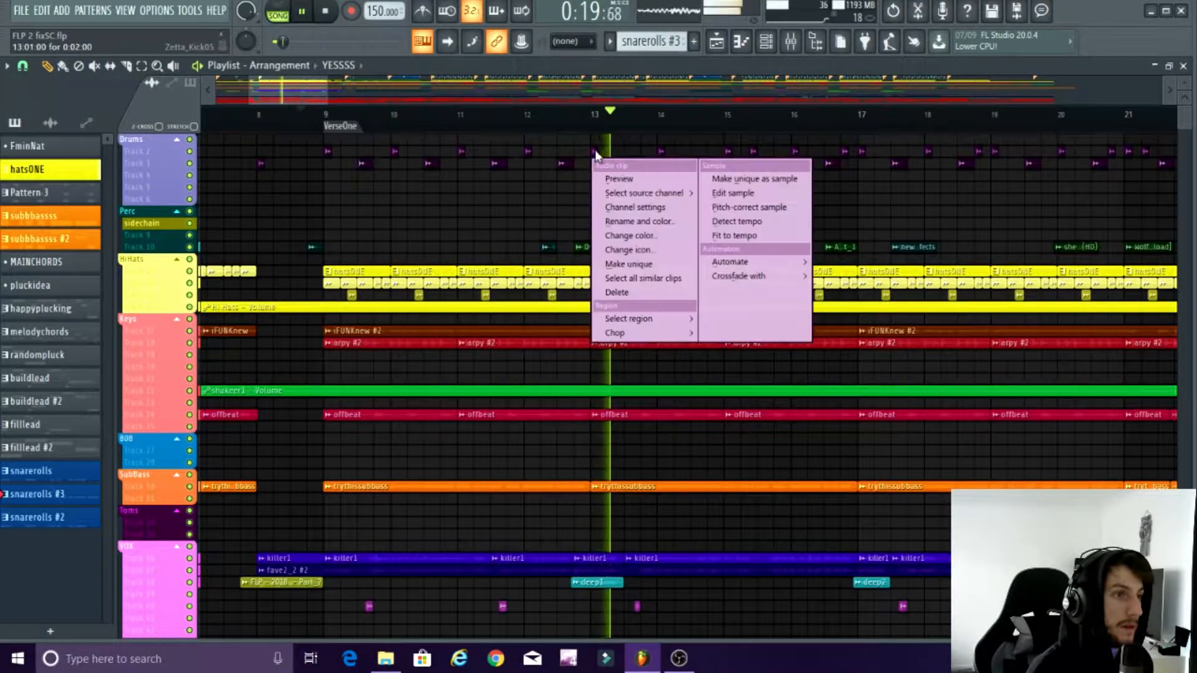
left_click(542, 158)
scroll(600, 152, "up", 5)
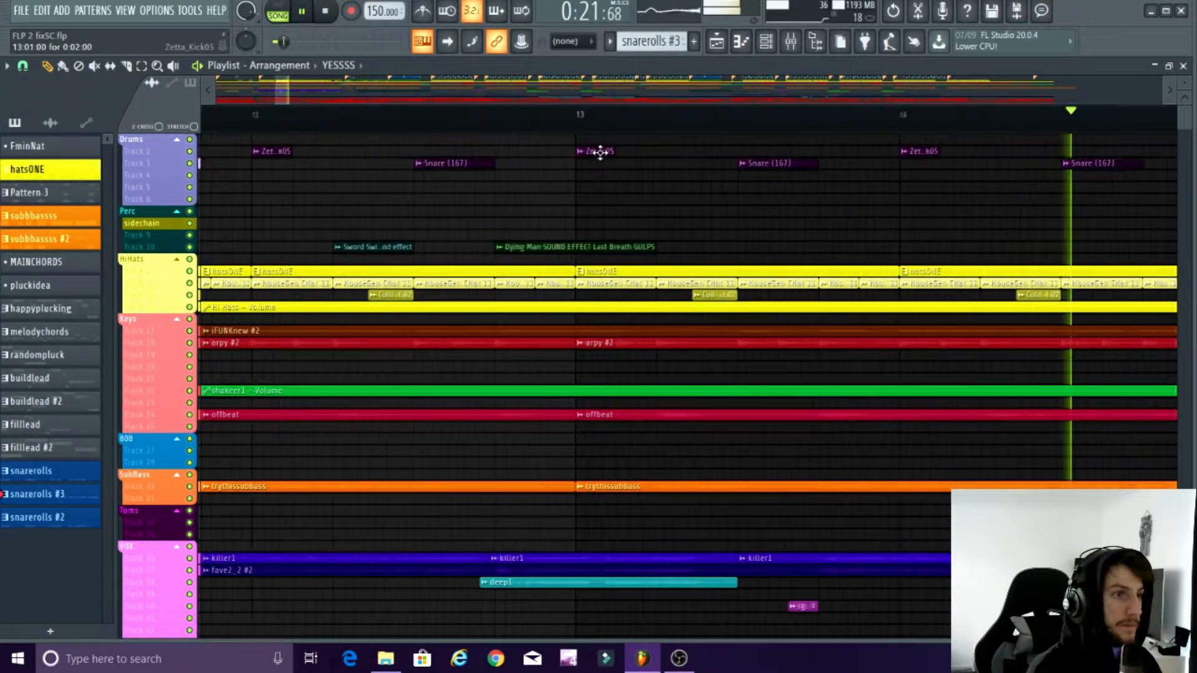
double_click(600, 152)
key("F9")
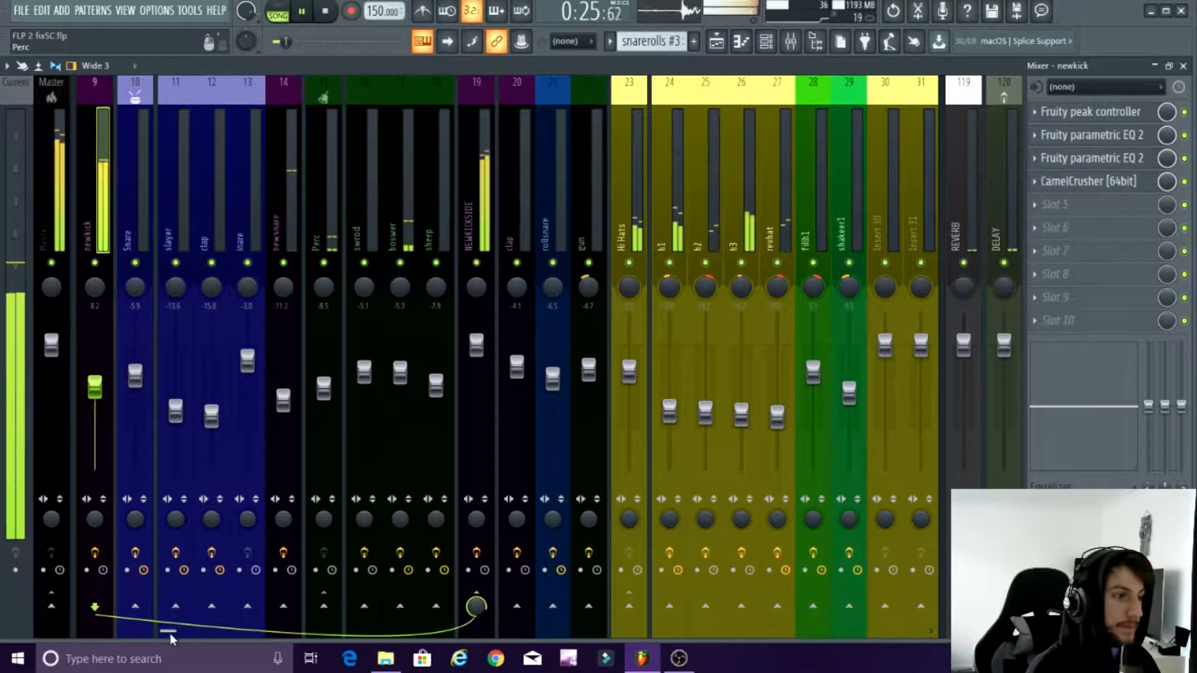
Step: Observe Fruity parametric EQ 2 on NEWKICKSIDE during playback, stop the song and close the EQ and kick channel settings
left_click_drag(169, 632, 142, 632)
left_click(586, 226)
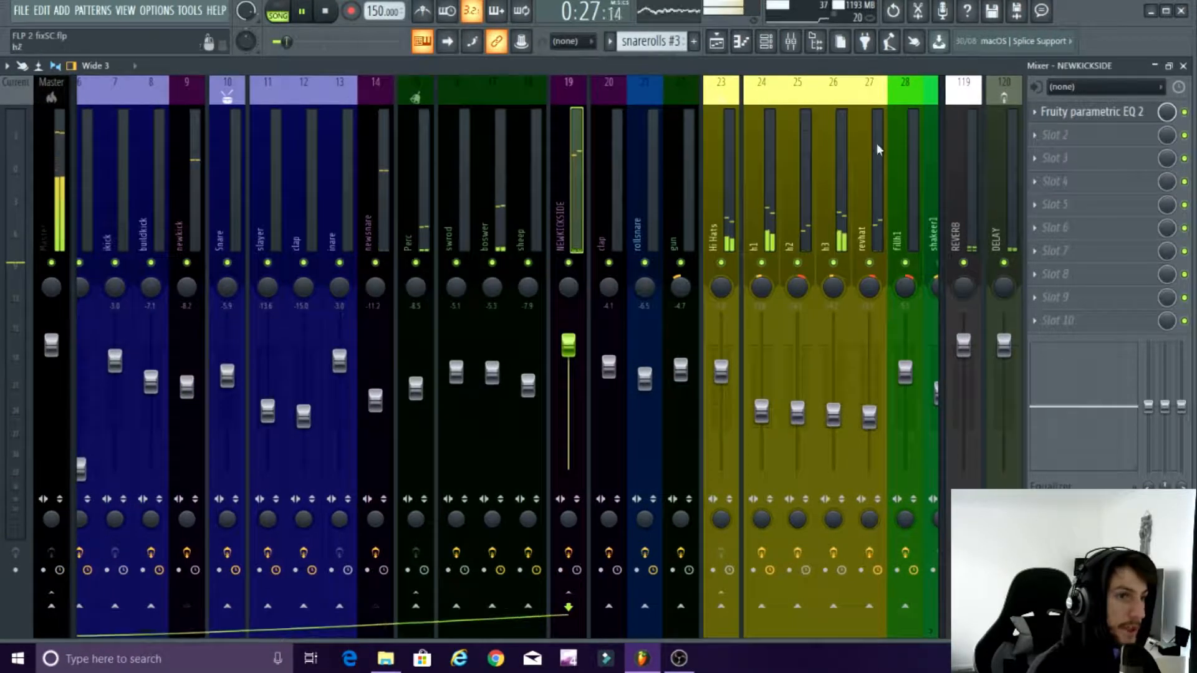
left_click(1058, 113)
left_click_drag(224, 135, 543, 132)
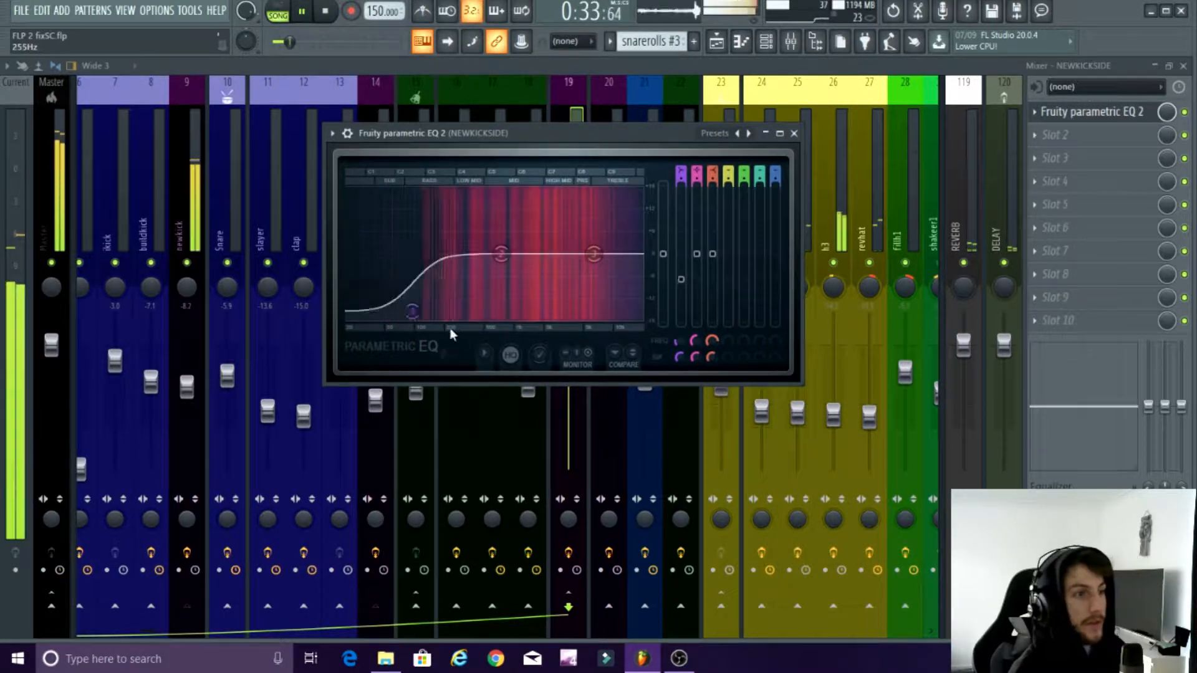
key("space")
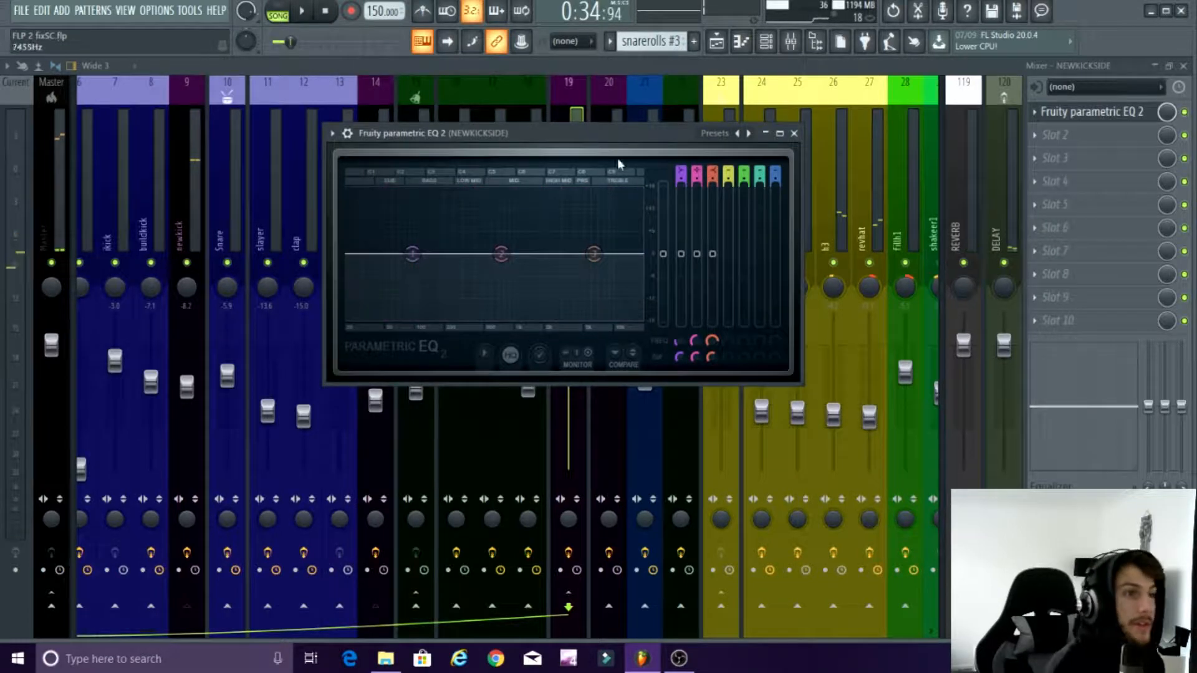
left_click(793, 134)
left_click(1184, 66)
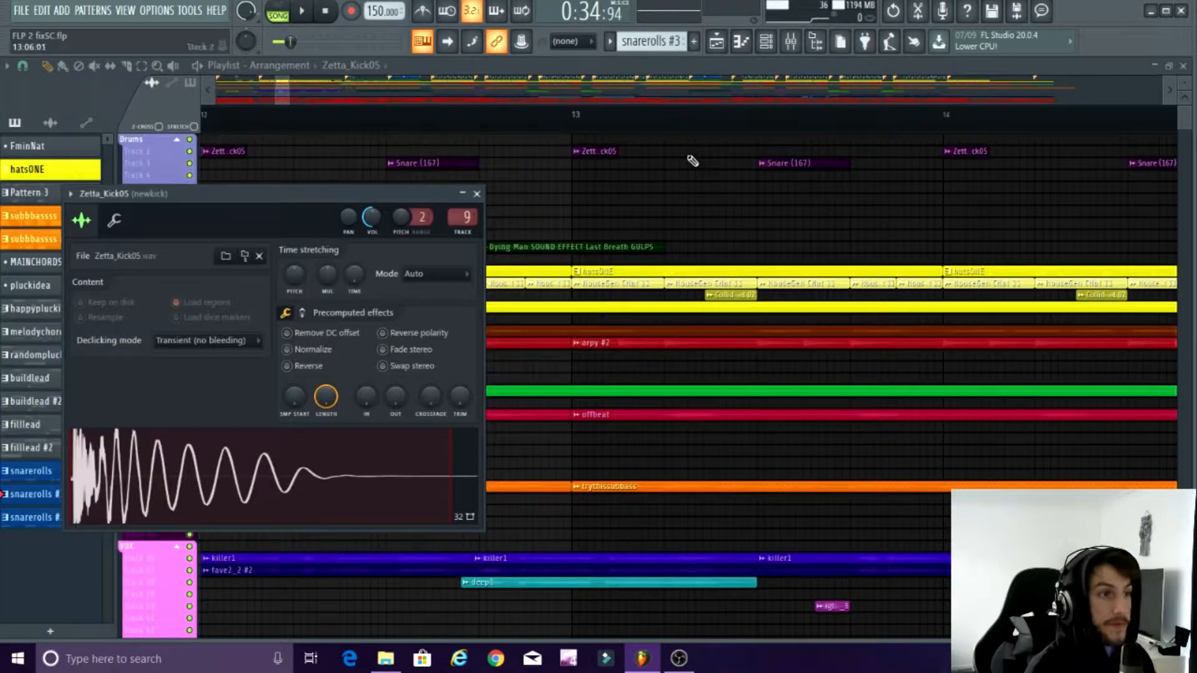
left_click(569, 212, "ctrl")
Step: Start playback from about bar 43, inside the DROP1a section
scroll(499, 240, "down", 9)
scroll(467, 343, "down", 3)
scroll(578, 491, "up", 5)
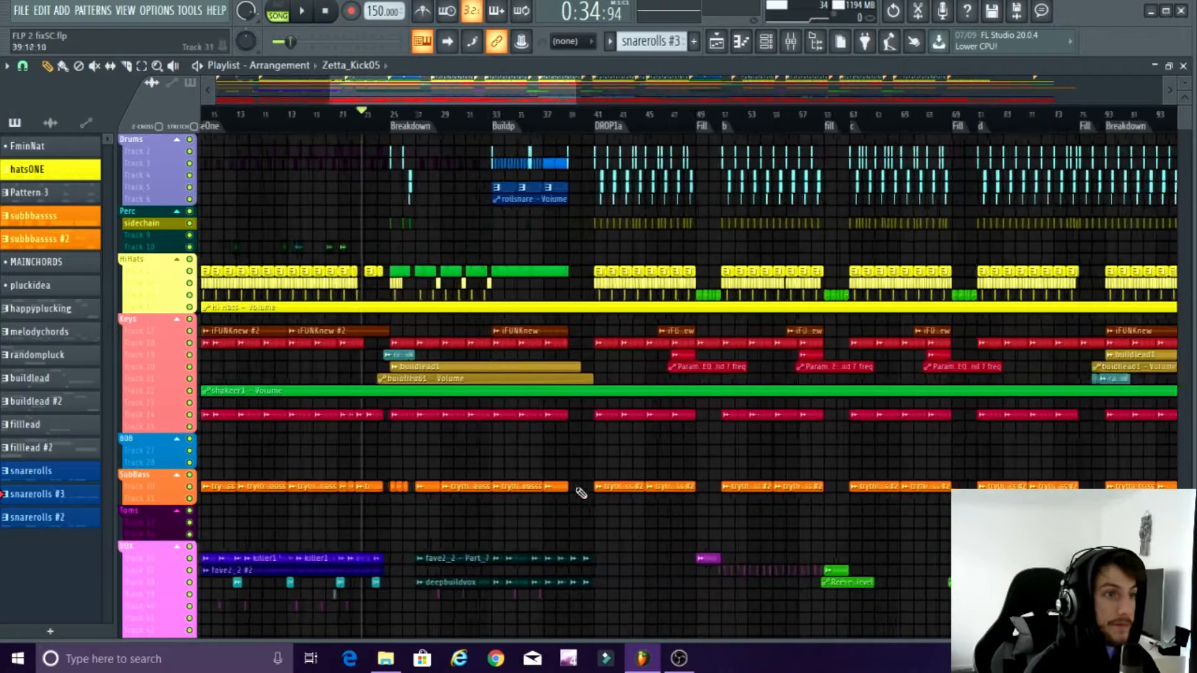
left_click(664, 113)
key("space")
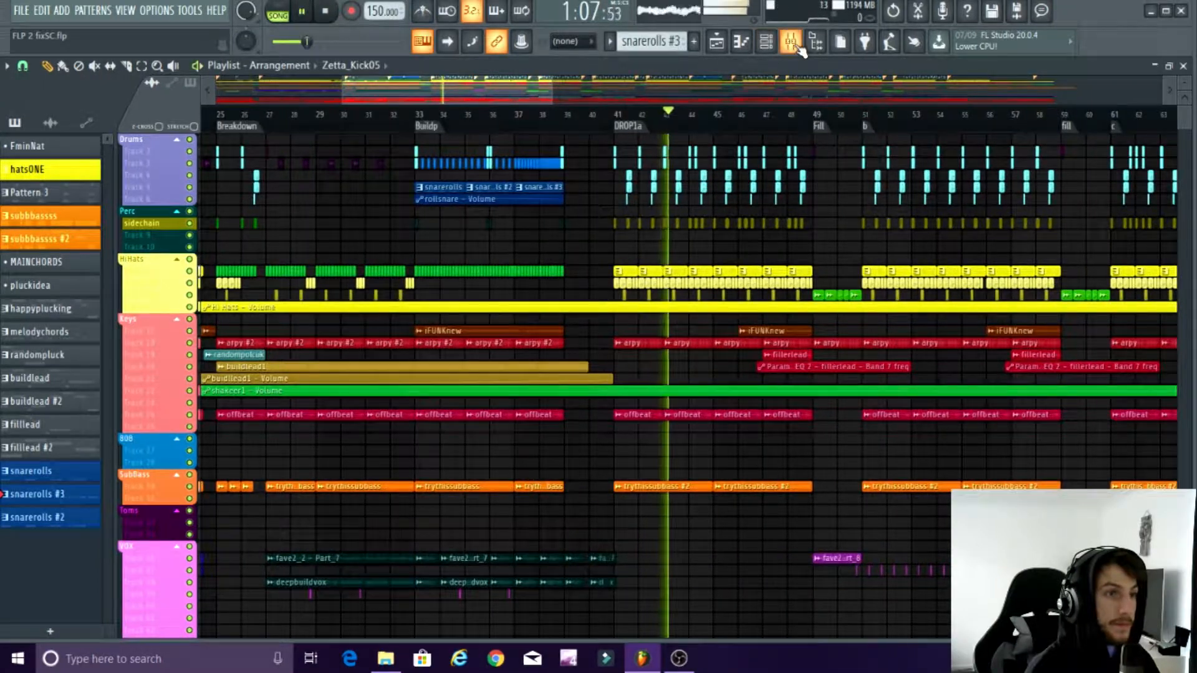
Step: Inspect the SIDECHAIN track's Fruity parametric EQ 2 while the drop plays, then stop playback
left_click(791, 41)
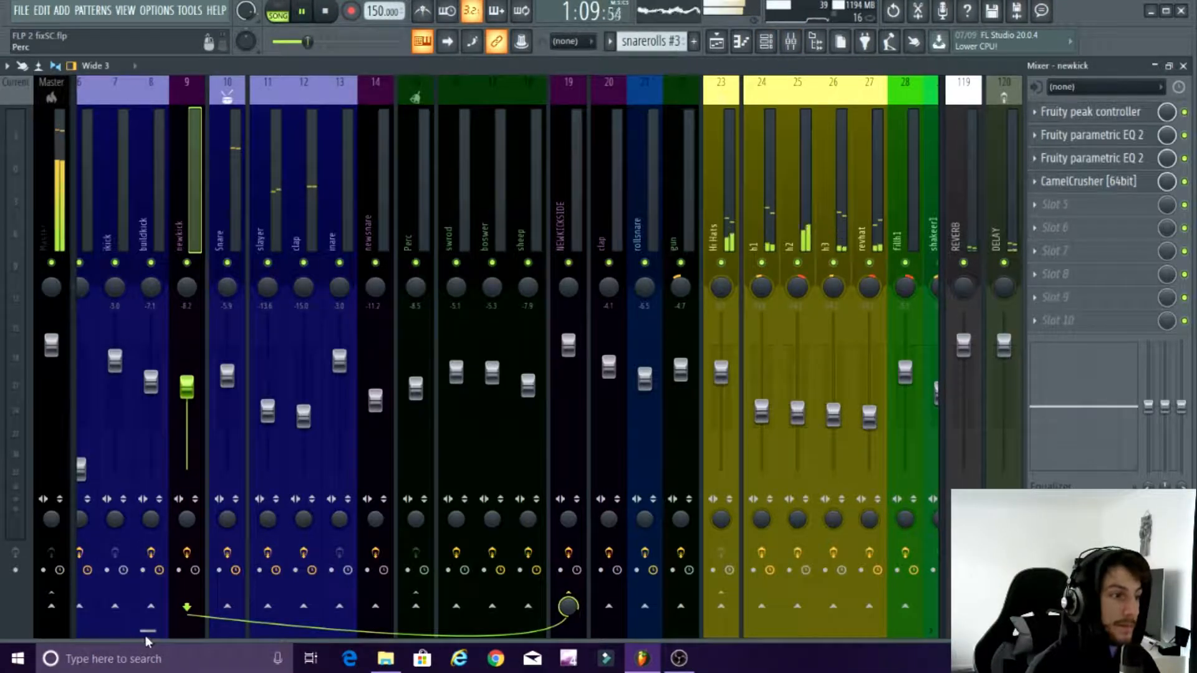
left_click_drag(150, 632, 69, 634)
left_click(178, 209)
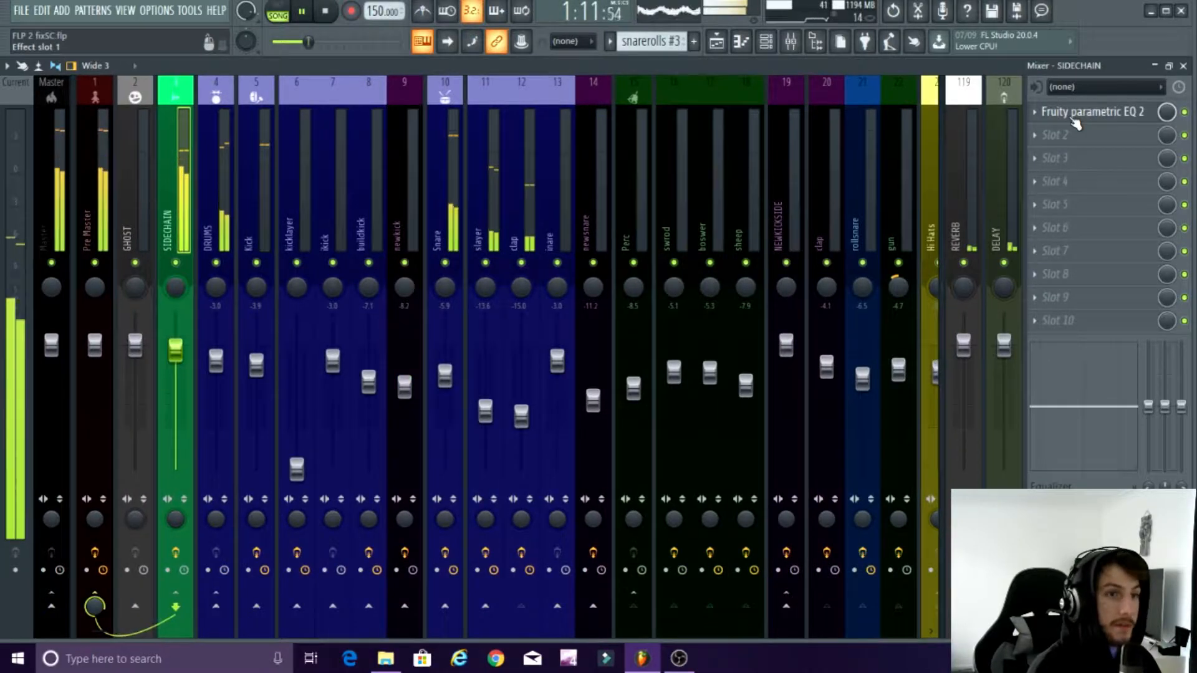
left_click(1091, 112)
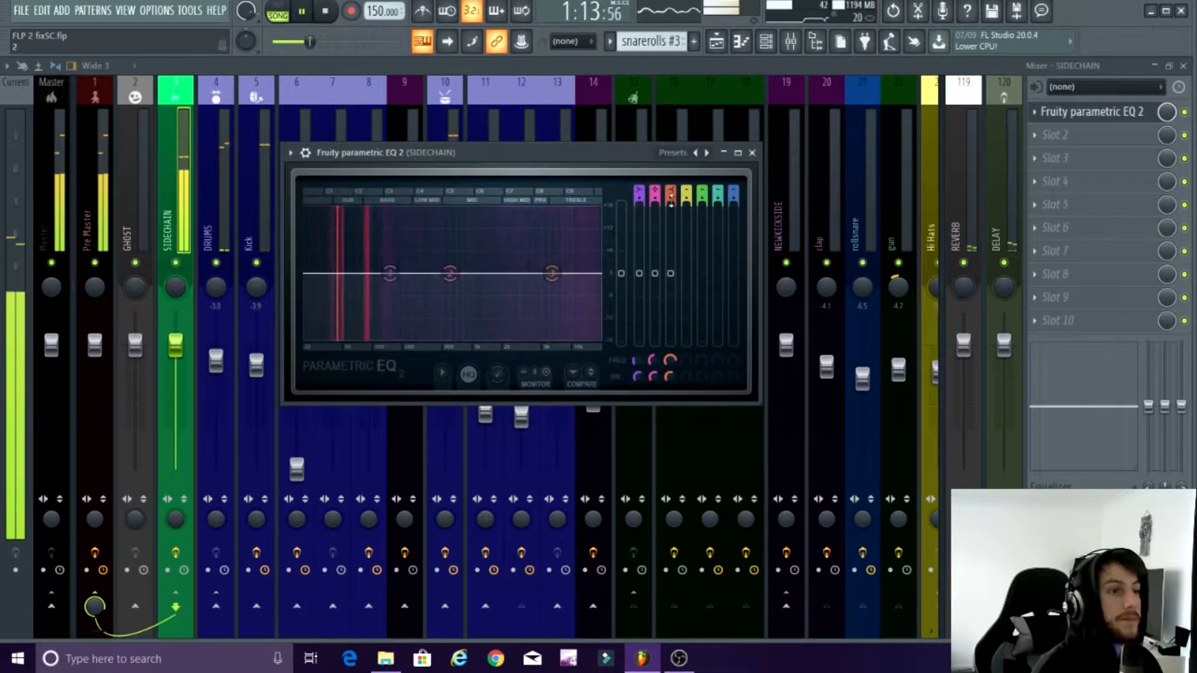
left_click(751, 153)
key("space")
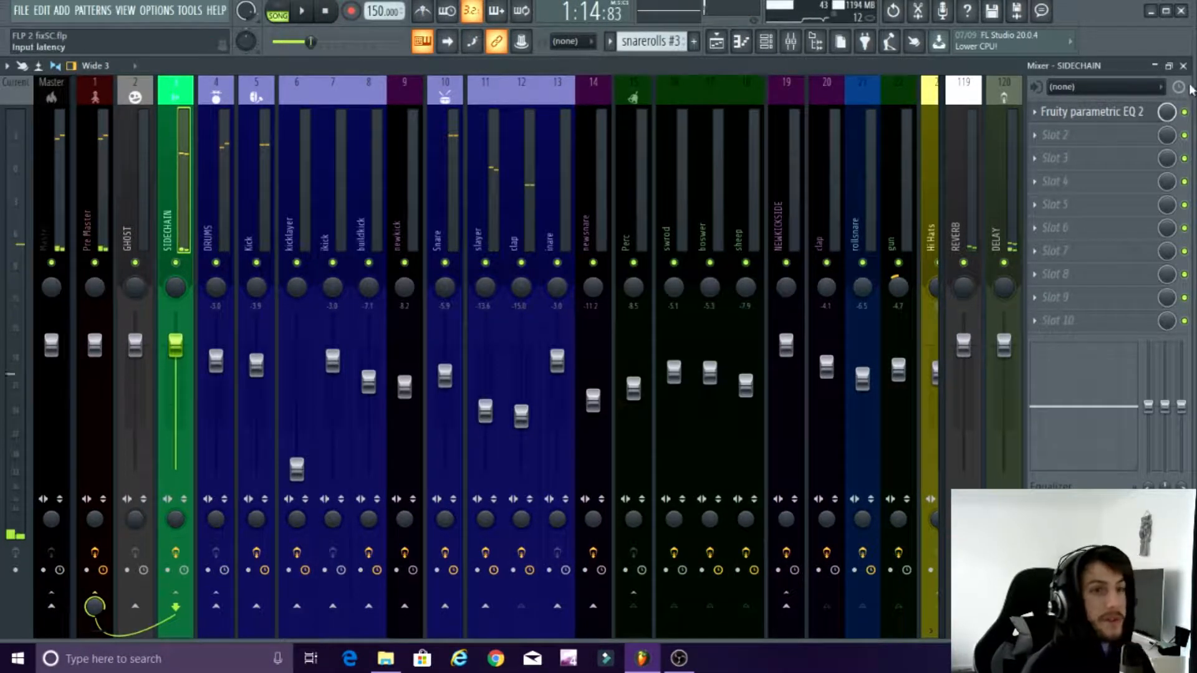
Step: Return the playlist to VerseOne, place the playhead at the start of that section and show the mixer
left_click(1185, 66)
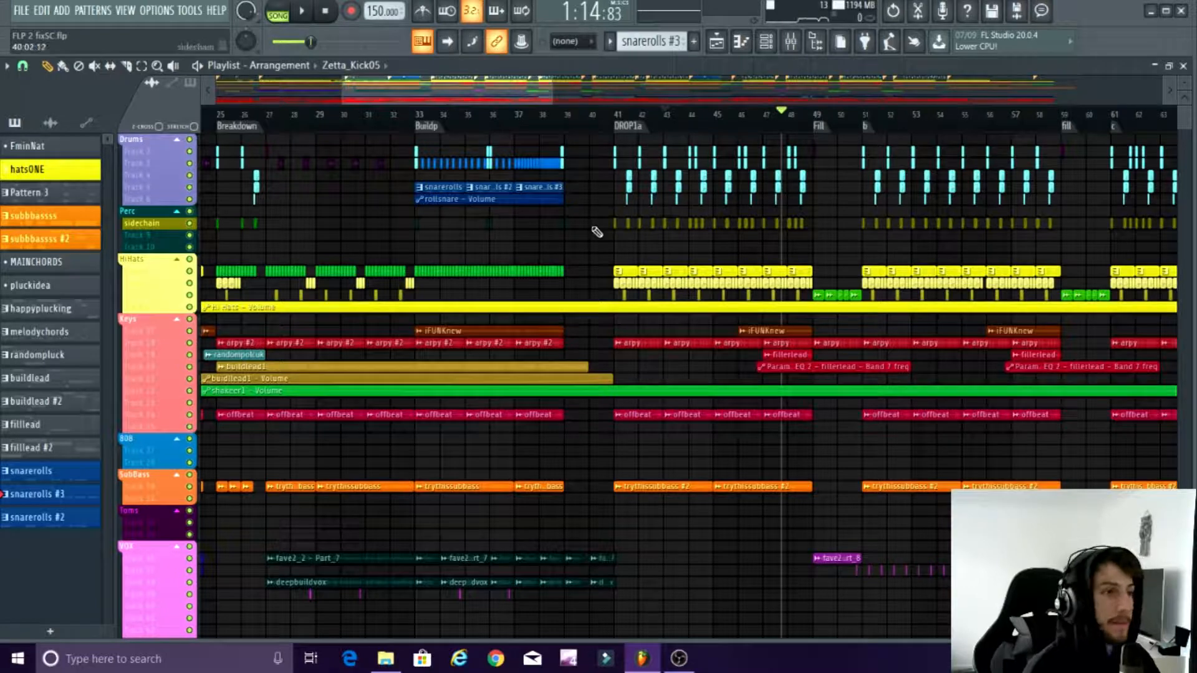
scroll(503, 233, "down", 2)
scroll(268, 225, "up", 4)
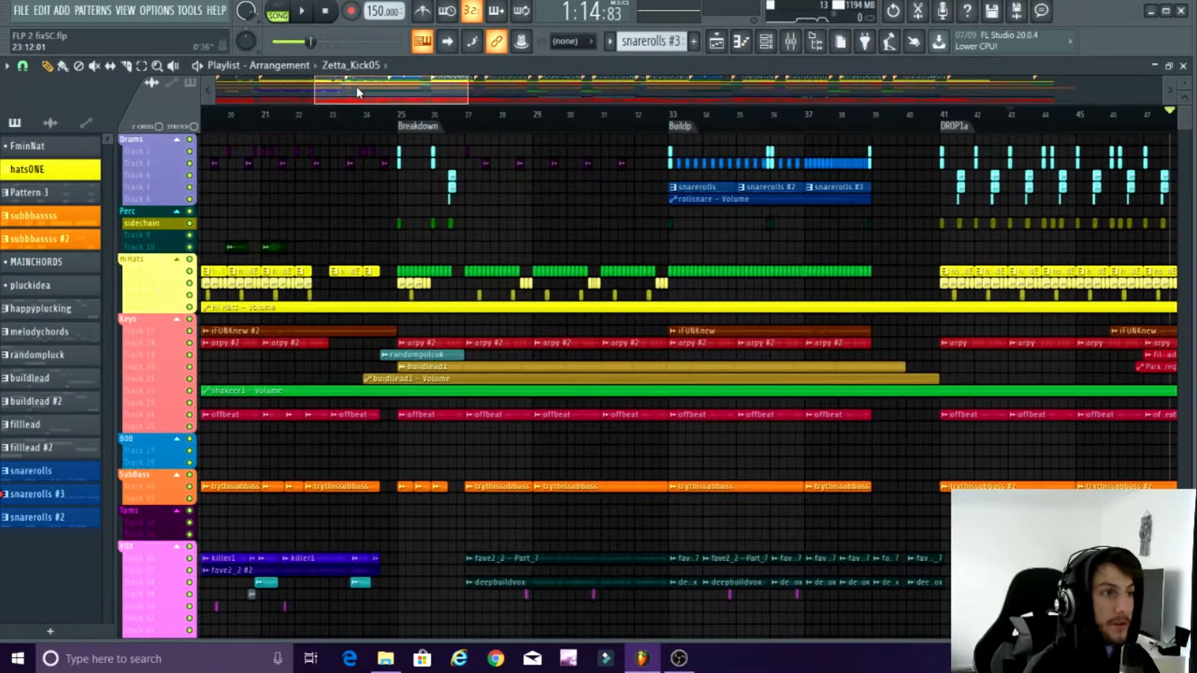
left_click_drag(356, 86, 292, 100)
scroll(288, 227, "up", 2)
scroll(262, 128, "up", 2)
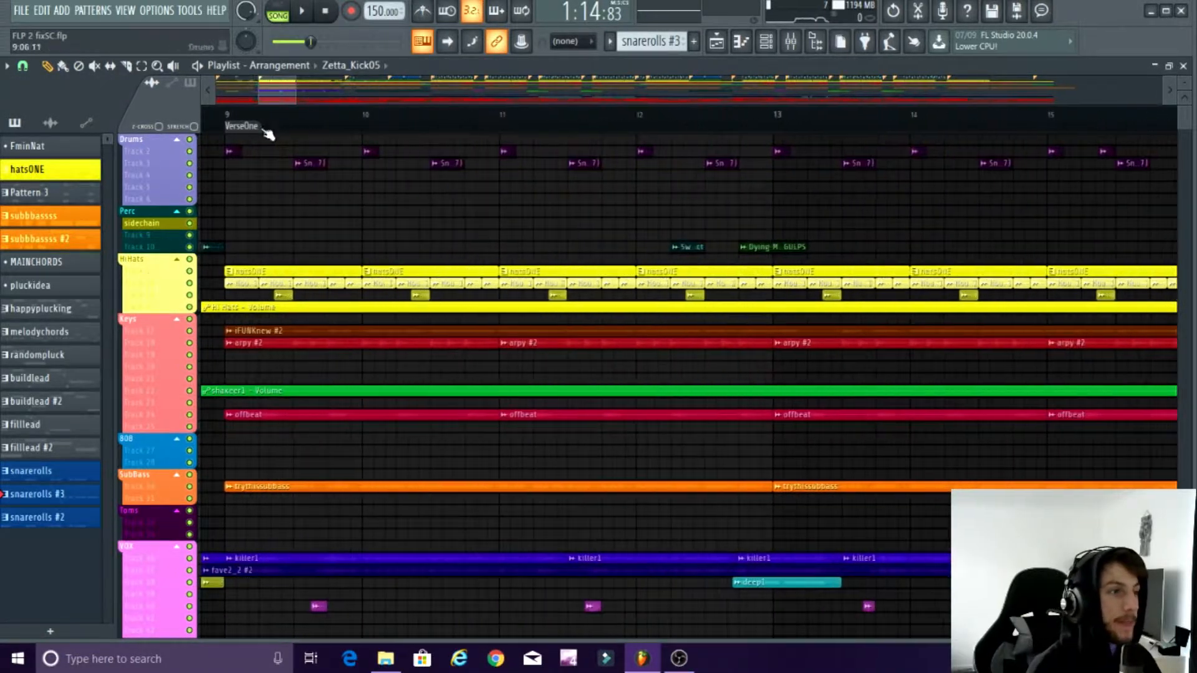
left_click(253, 126)
left_click(790, 41)
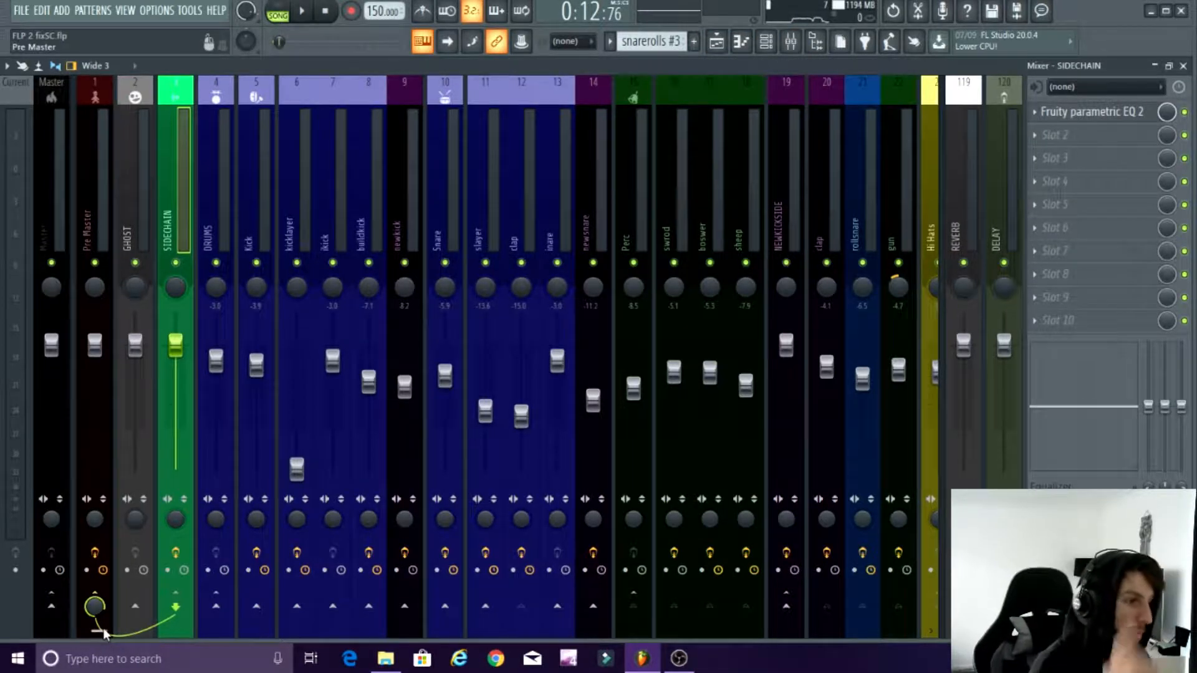
Step: Bring the VOX group's tracks into view in the mixer, then close the mixer to show the playlist
left_click_drag(103, 628, 925, 609)
left_click(810, 603)
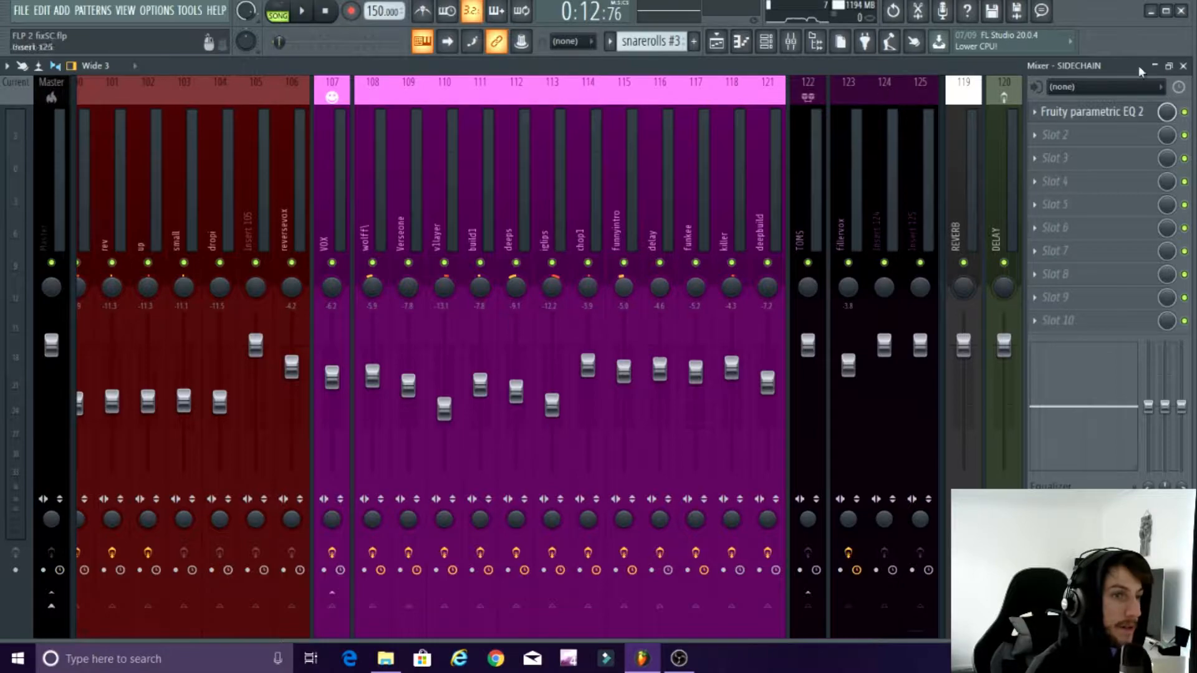
left_click(1183, 65)
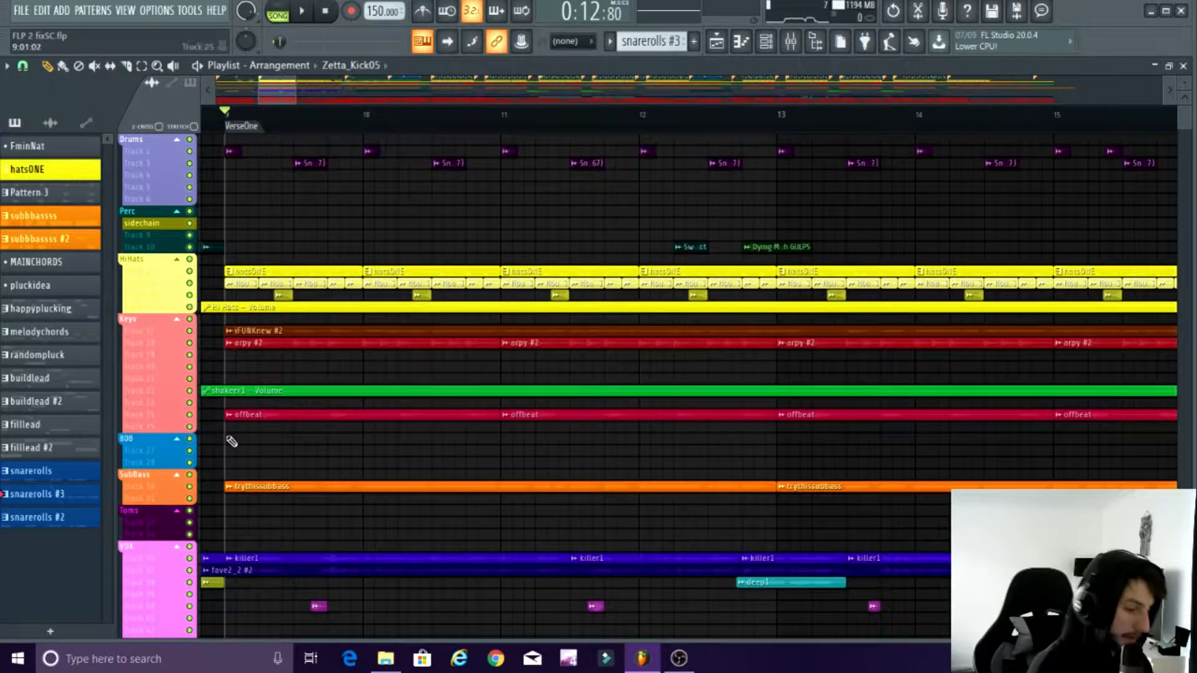
Step: Examine the playlist clips in the VerseOne section from the drums down to the VOX tracks
scroll(261, 455, "up", 6)
scroll(257, 444, "down", 6)
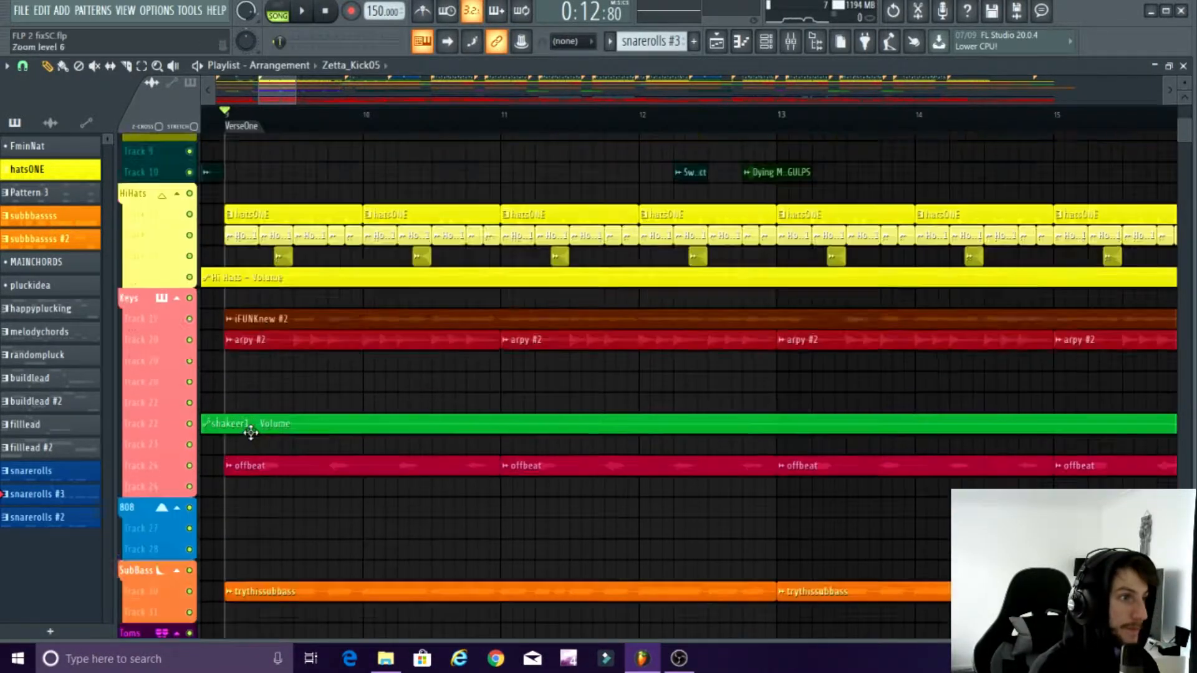
scroll(250, 432, "up", 1)
scroll(251, 432, "down", 3)
scroll(250, 432, "up", 6)
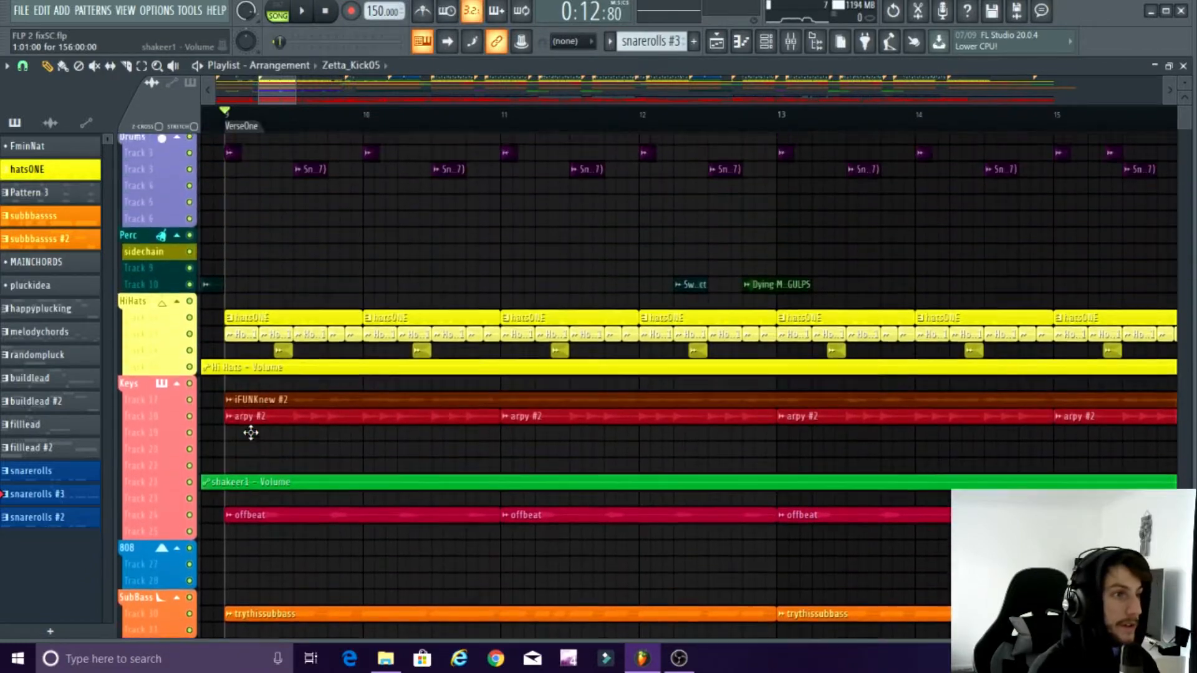
scroll(250, 433, "down", 4)
scroll(250, 432, "down", 4)
scroll(250, 430, "up", 2)
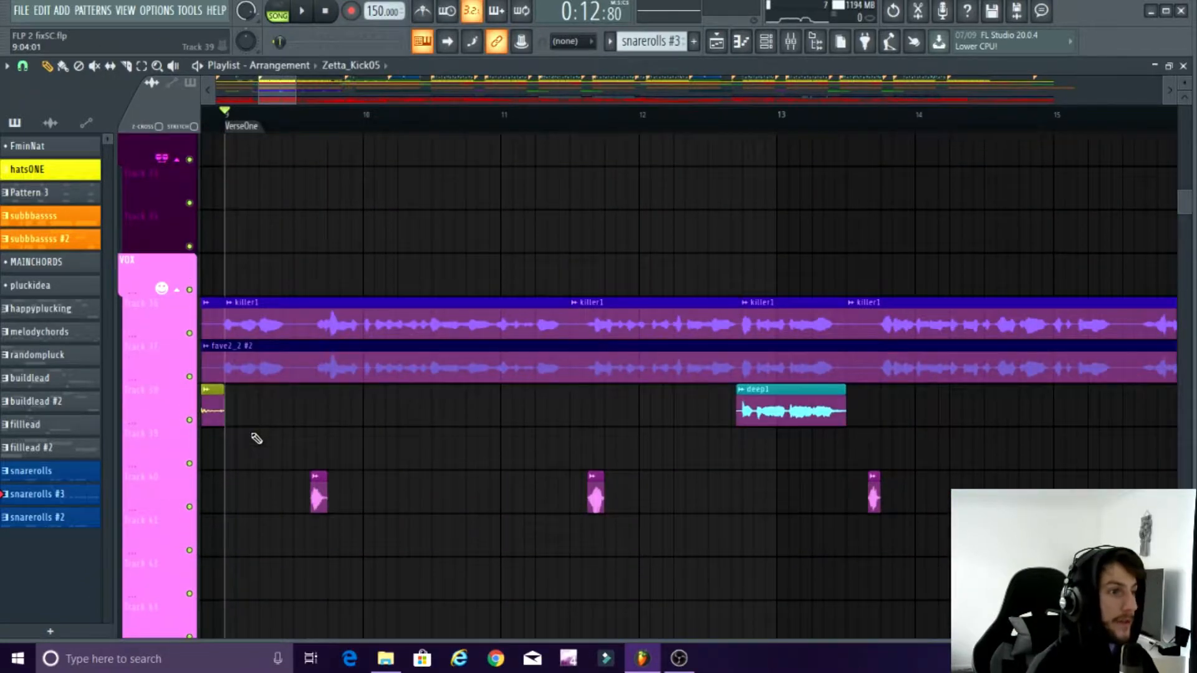
scroll(237, 422, "down", 5)
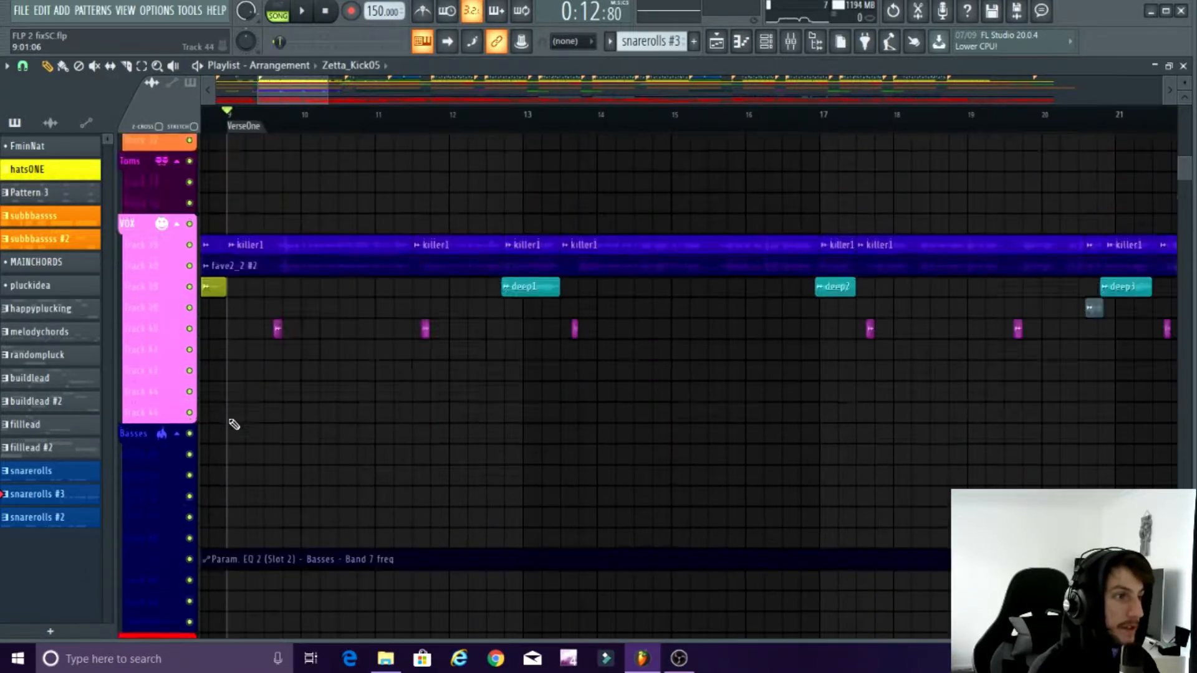
Step: Isolate the vocals by leaving the VOX group's playlist tracks unmuted while the other tracks stay muted
scroll(192, 268, "up", 3)
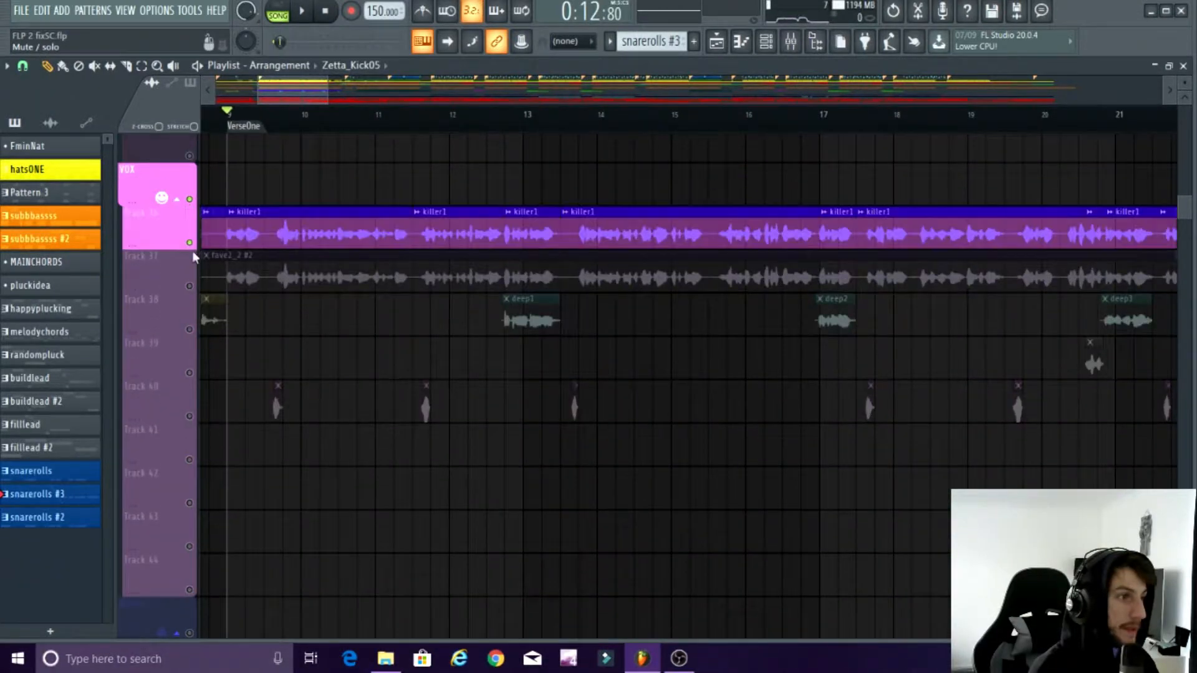
left_click_drag(190, 373, 190, 590)
scroll(268, 536, "down", 5)
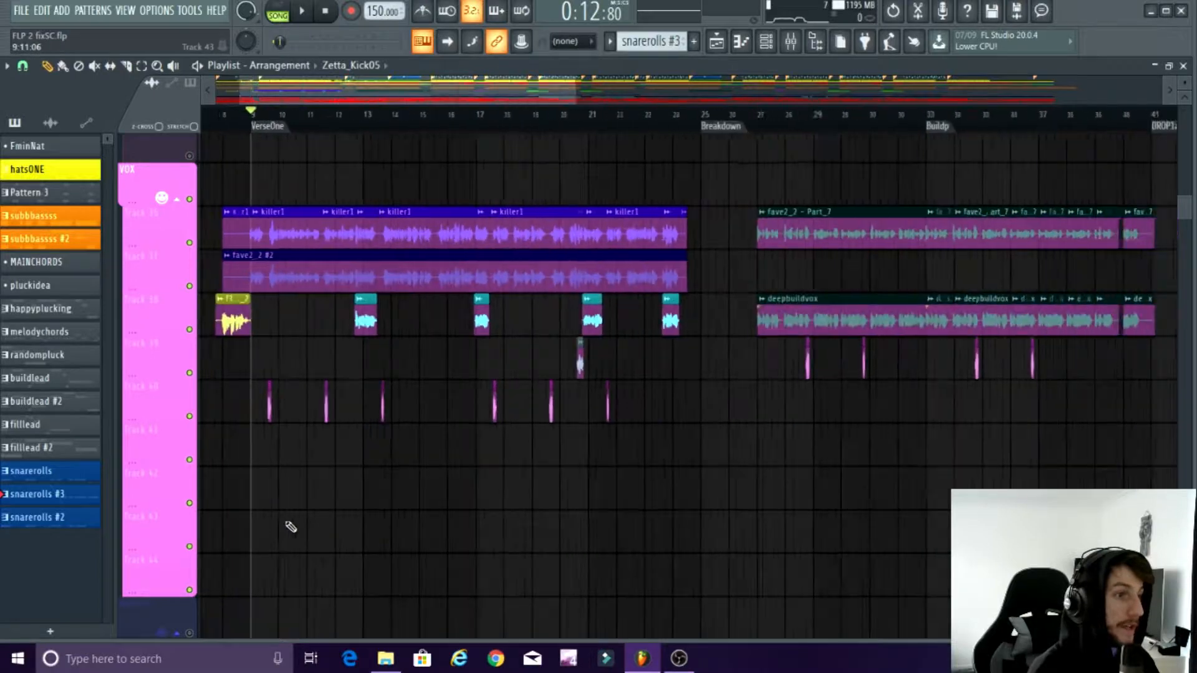
scroll(380, 502, "up", 5)
scroll(411, 492, "down", 3)
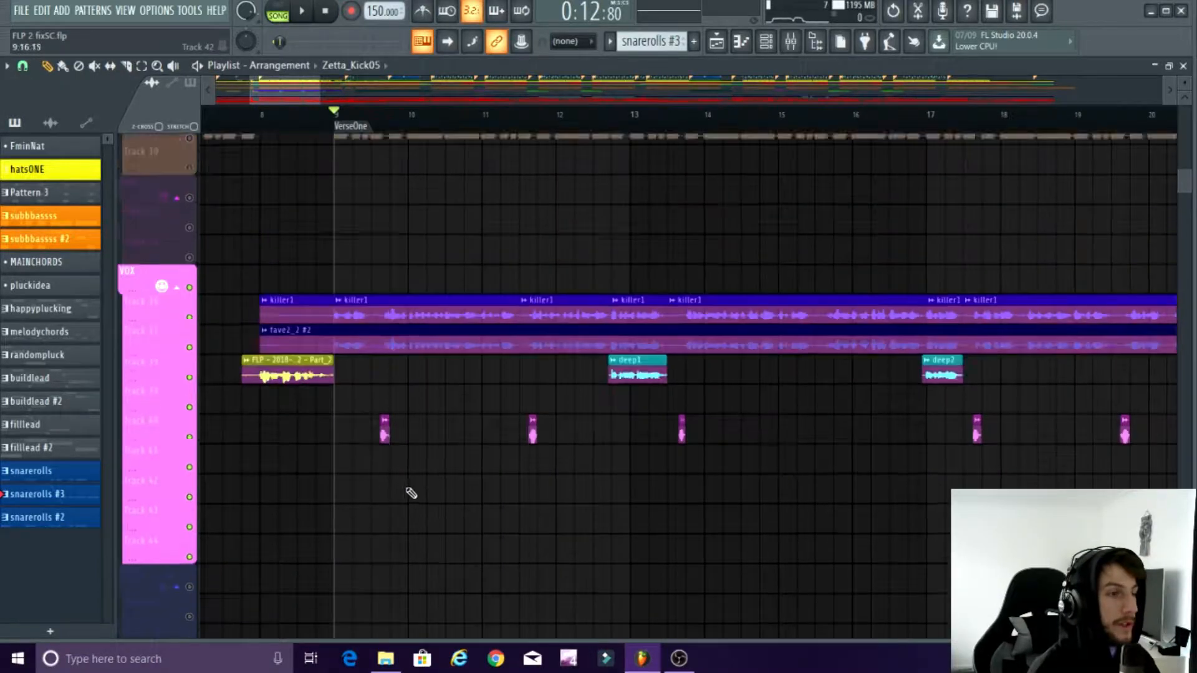
Step: Play the isolated vocals from the start of VerseOne, select the Verseone track in the mixer and pause playback
scroll(398, 496, "up", 3)
scroll(390, 499, "up", 4)
key("space")
scroll(385, 367, "down", 3)
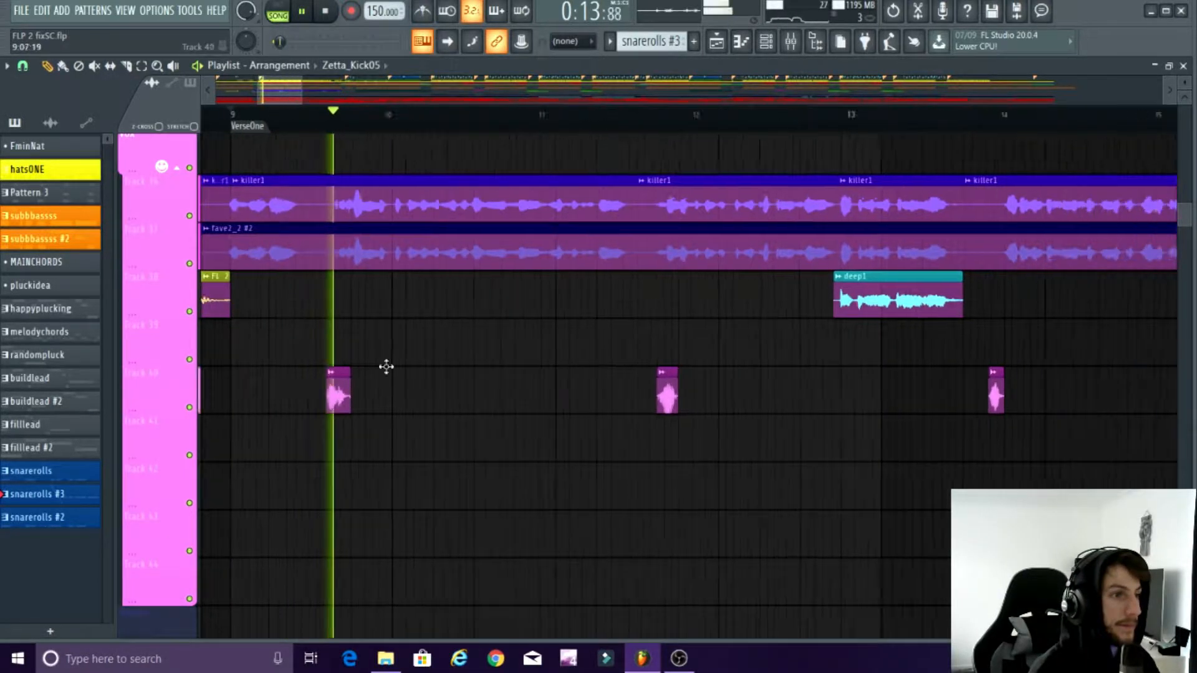
left_click(801, 52)
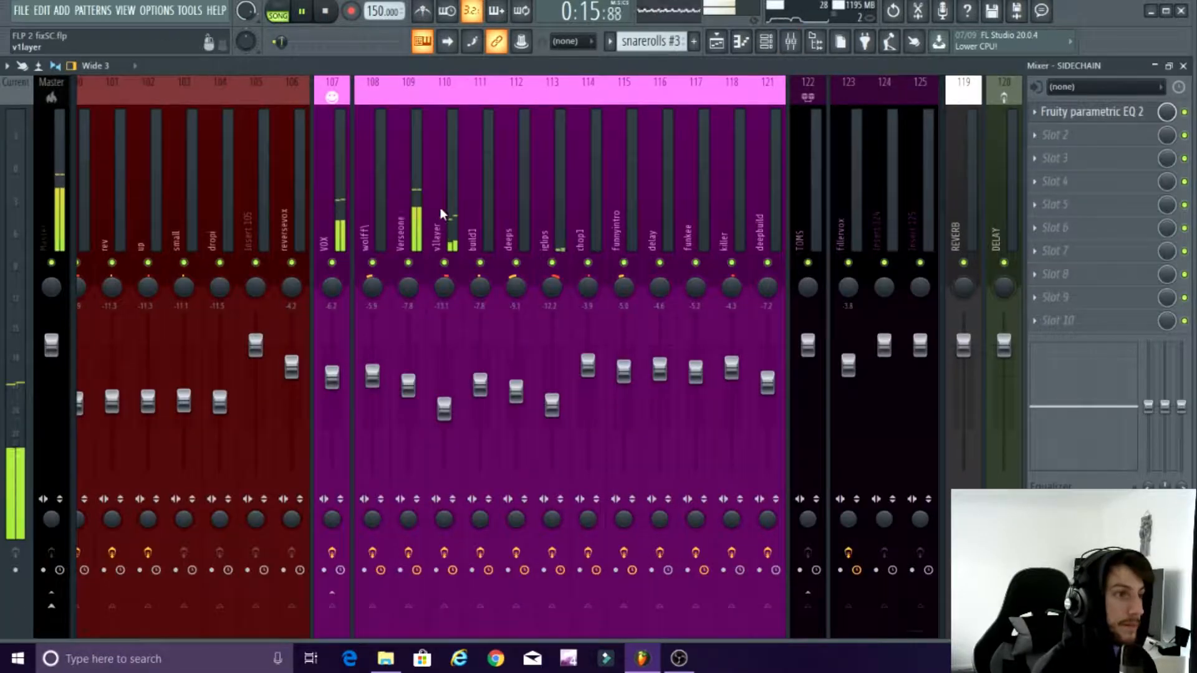
left_click(401, 187)
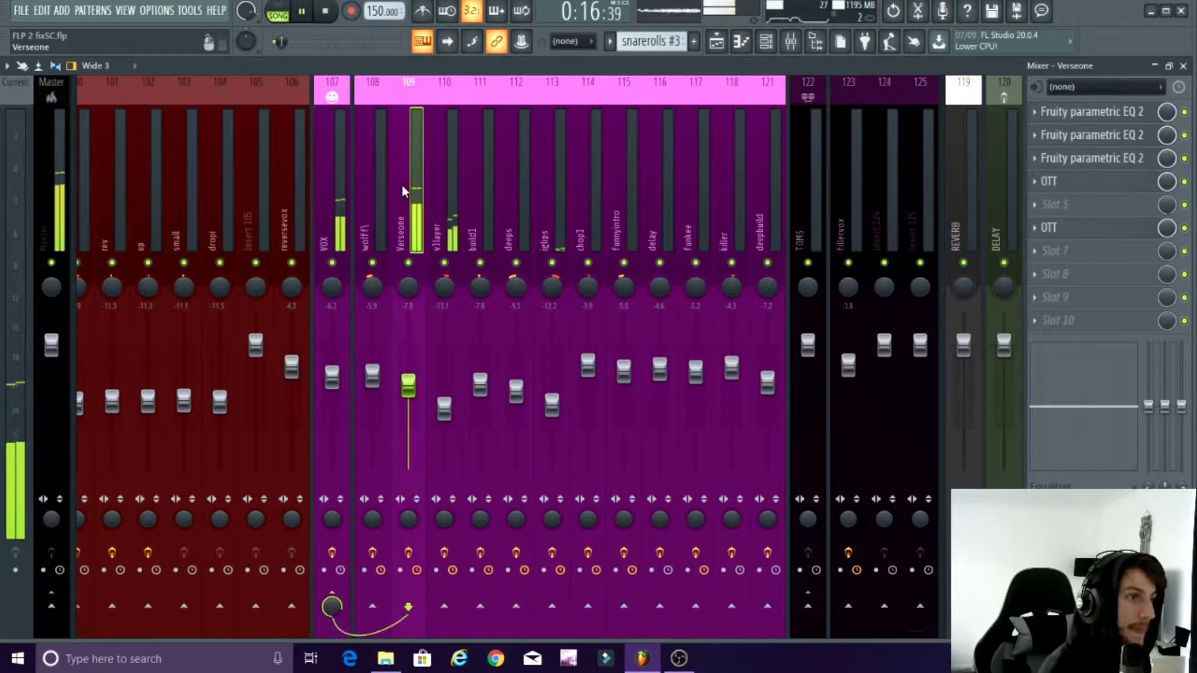
left_click(306, 10)
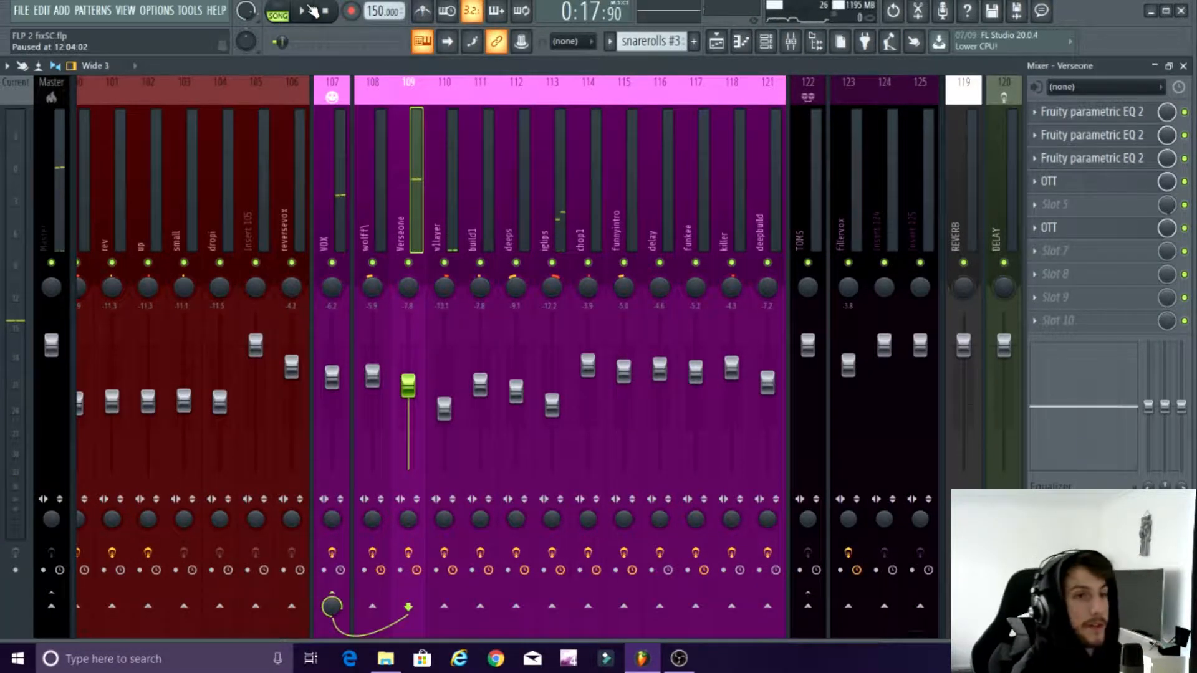
Step: Inspect the Fruity parametric EQ 2 plugins in slots 1 and 2 of the Verseone track
left_click(1094, 113)
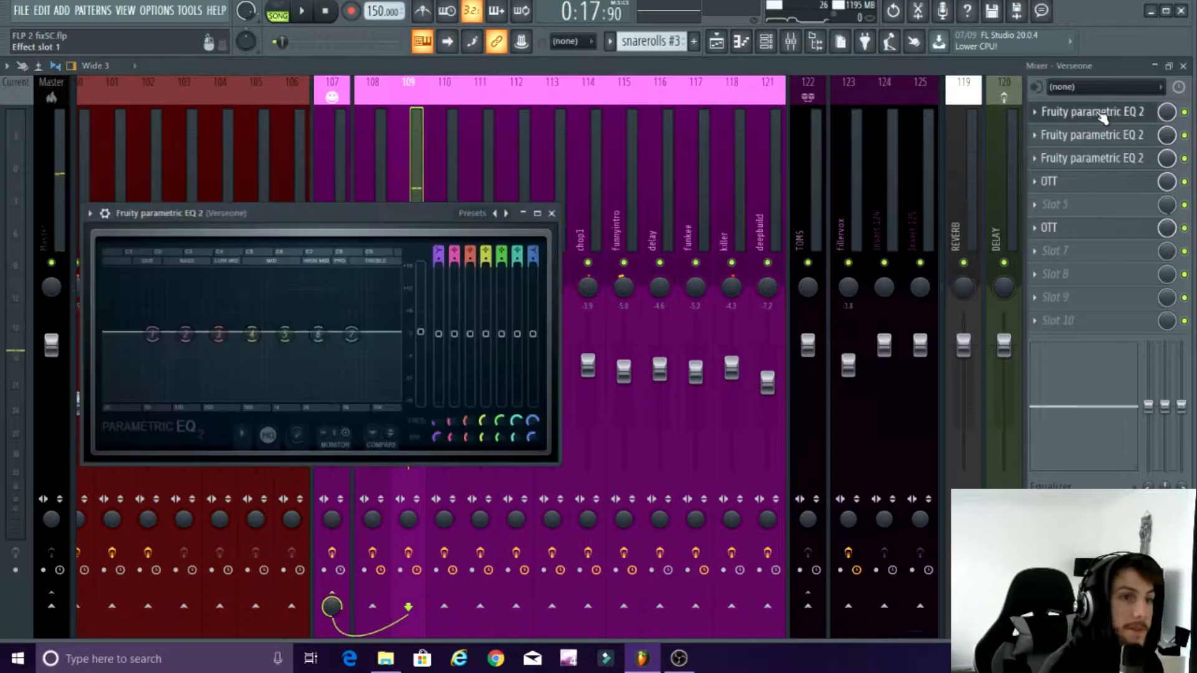
left_click(1075, 141)
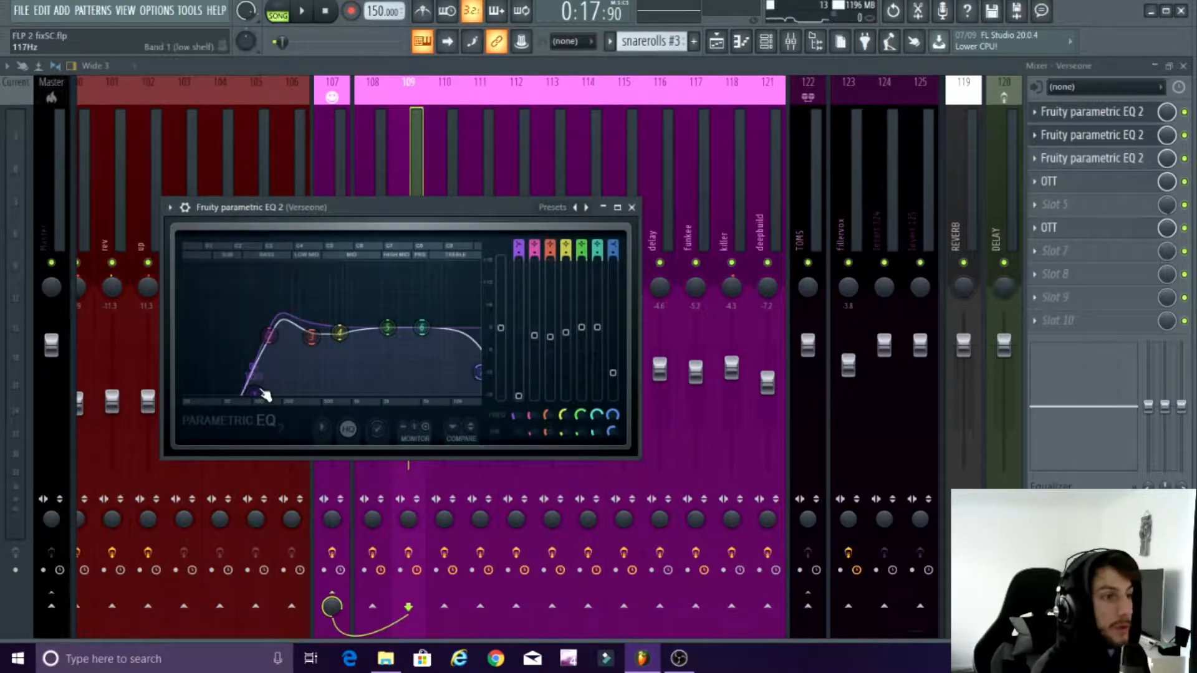
left_click_drag(262, 396, 225, 324)
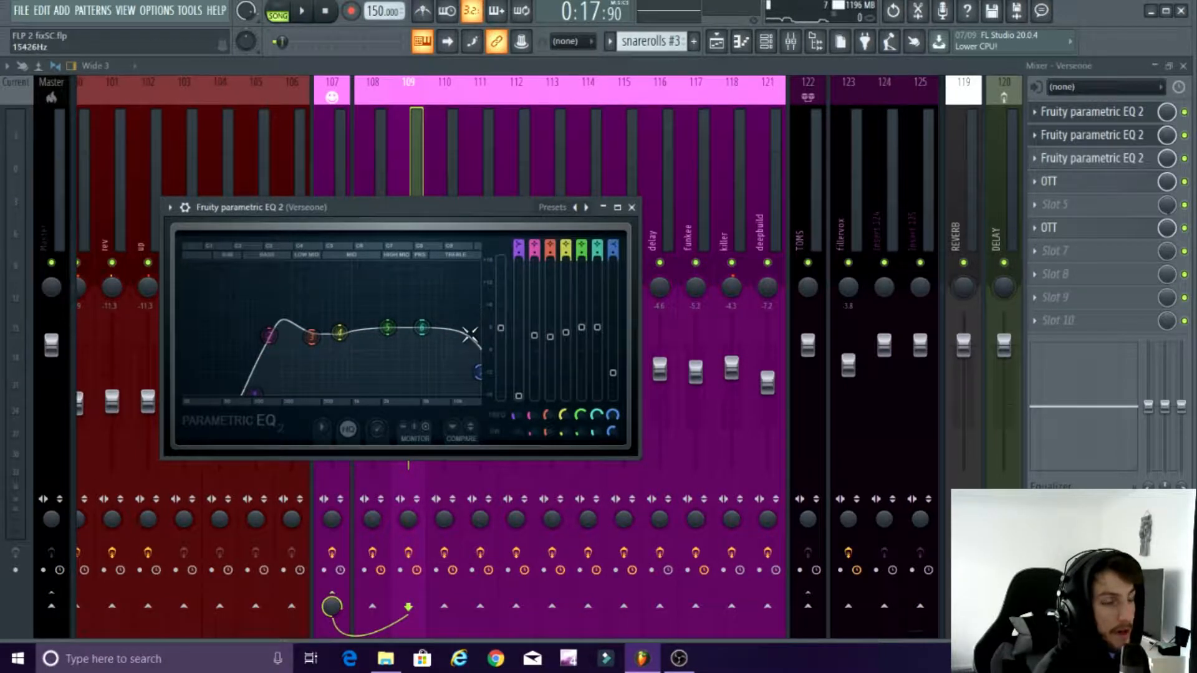
Step: Play short passages of the vocal while observing the second Fruity parametric EQ 2, pausing after each
left_click(300, 11)
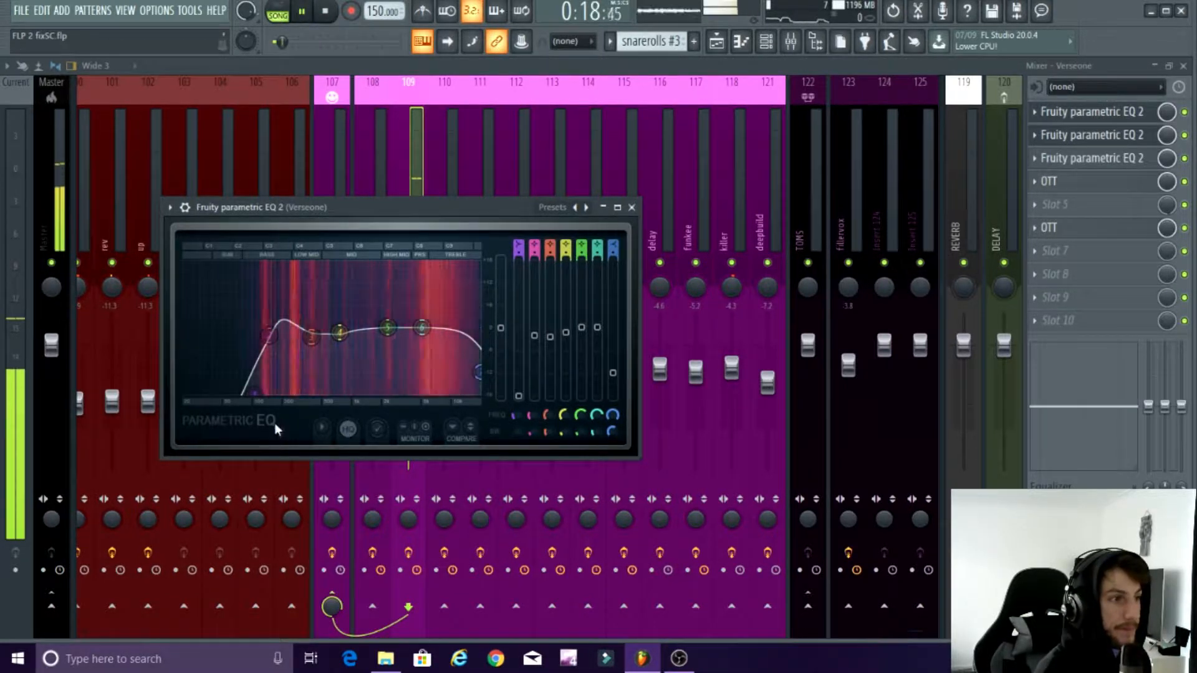
left_click(300, 11)
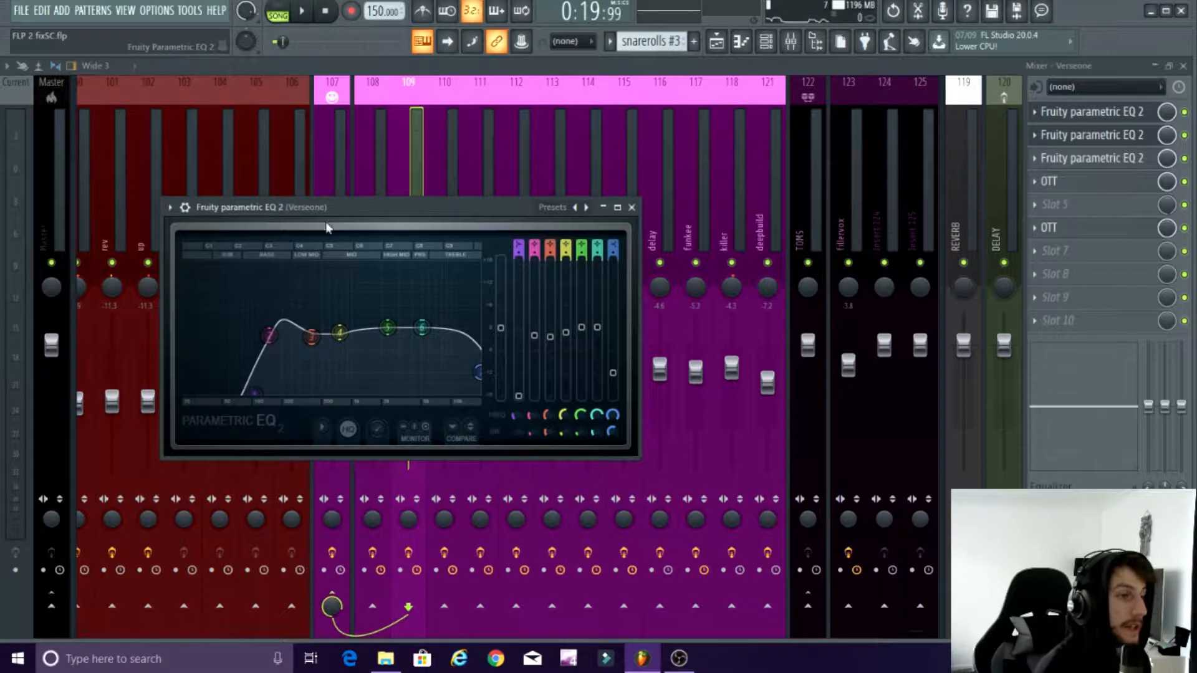
left_click(303, 12)
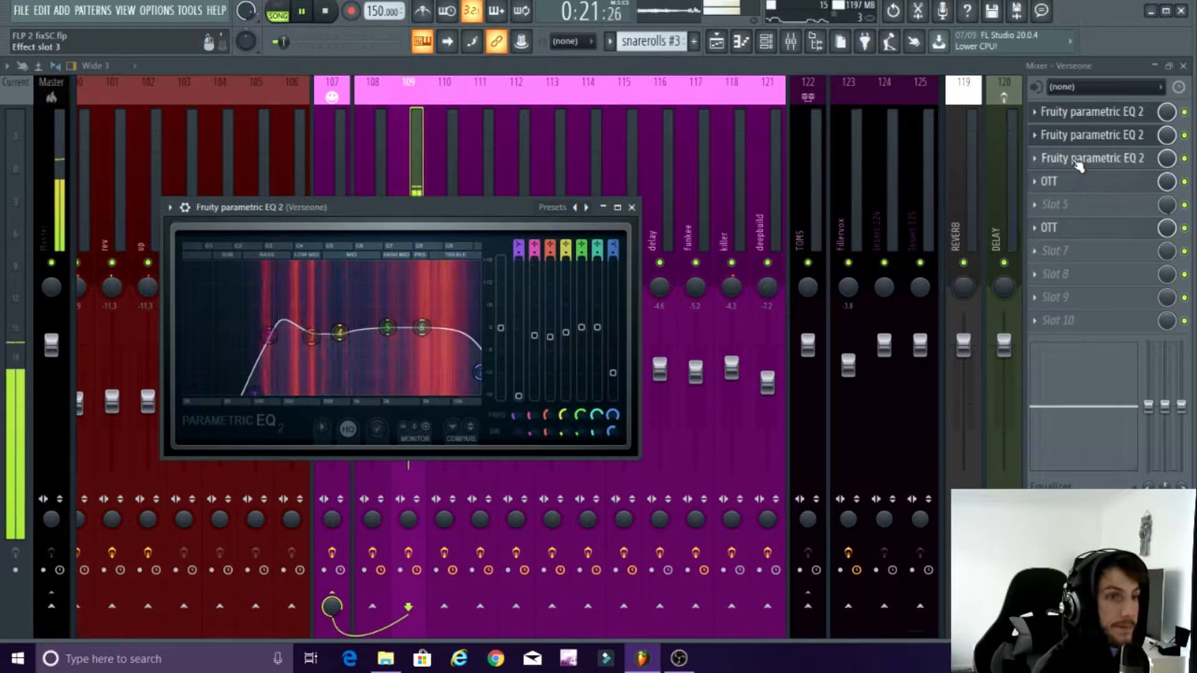
left_click(302, 12)
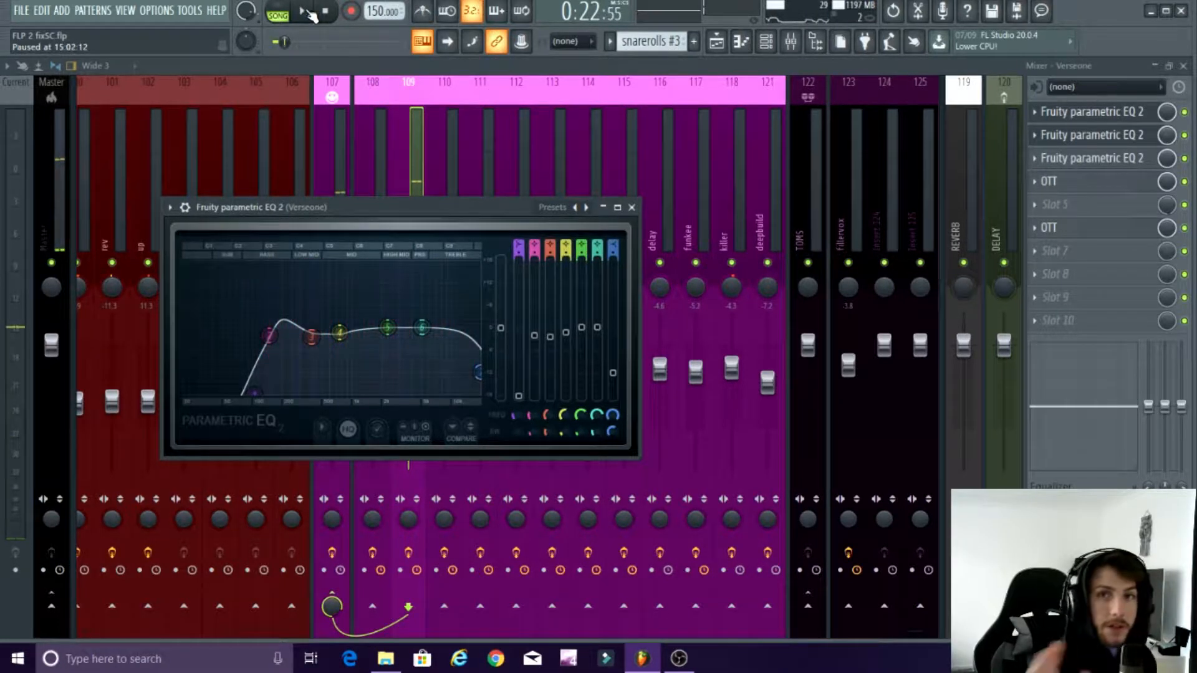
Step: Resume playback, open the Fruity parametric EQ 2 in slot 3 of the Verseone track and pause the song
left_click(307, 12)
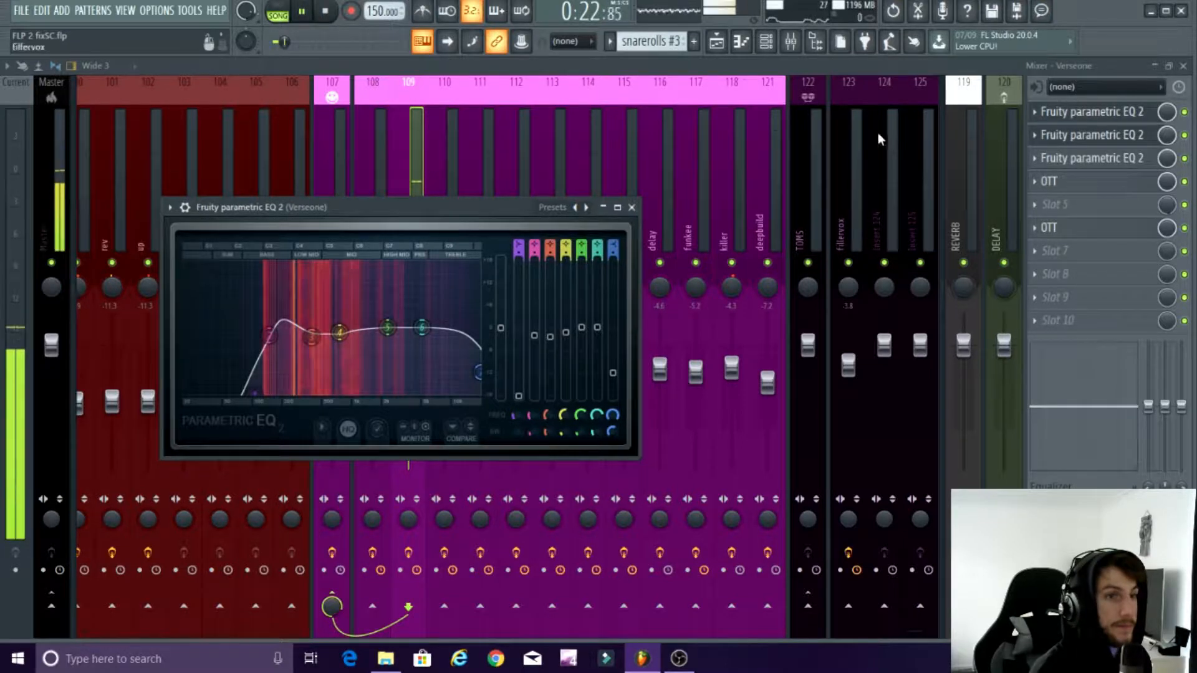
left_click(1055, 160)
left_click(299, 20)
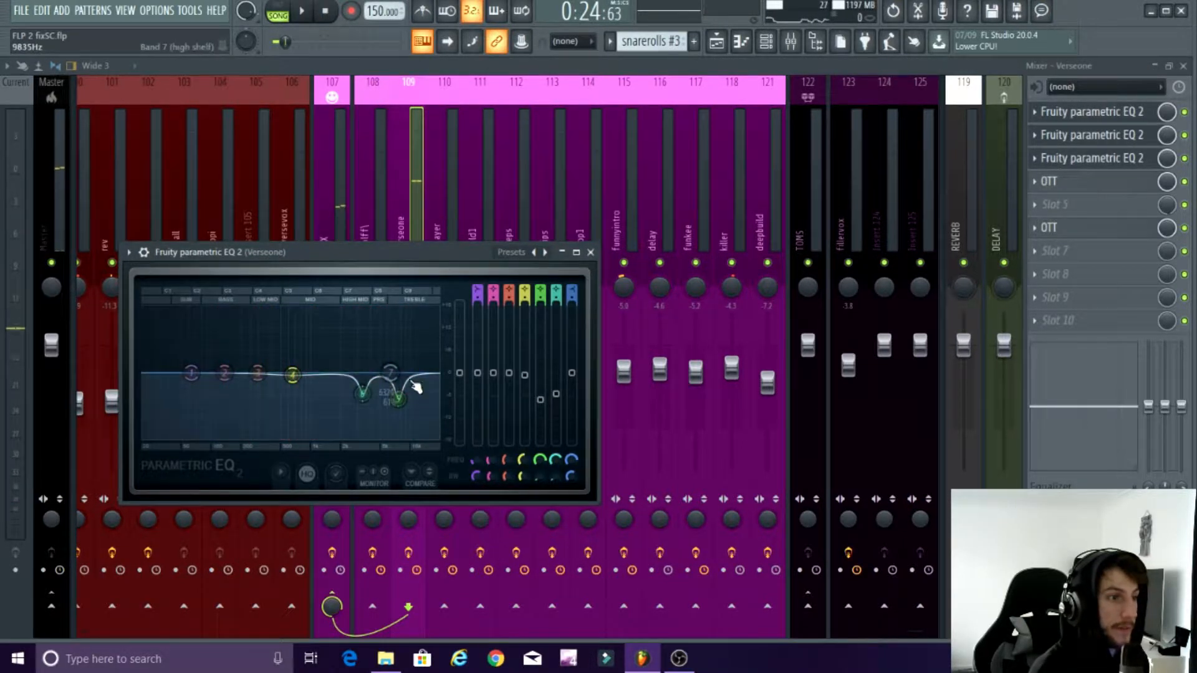
Step: Add a Fruity parametric EQ 2 in slot 5 of the Verseone track and start playback
left_click(1046, 211)
left_click(875, 478)
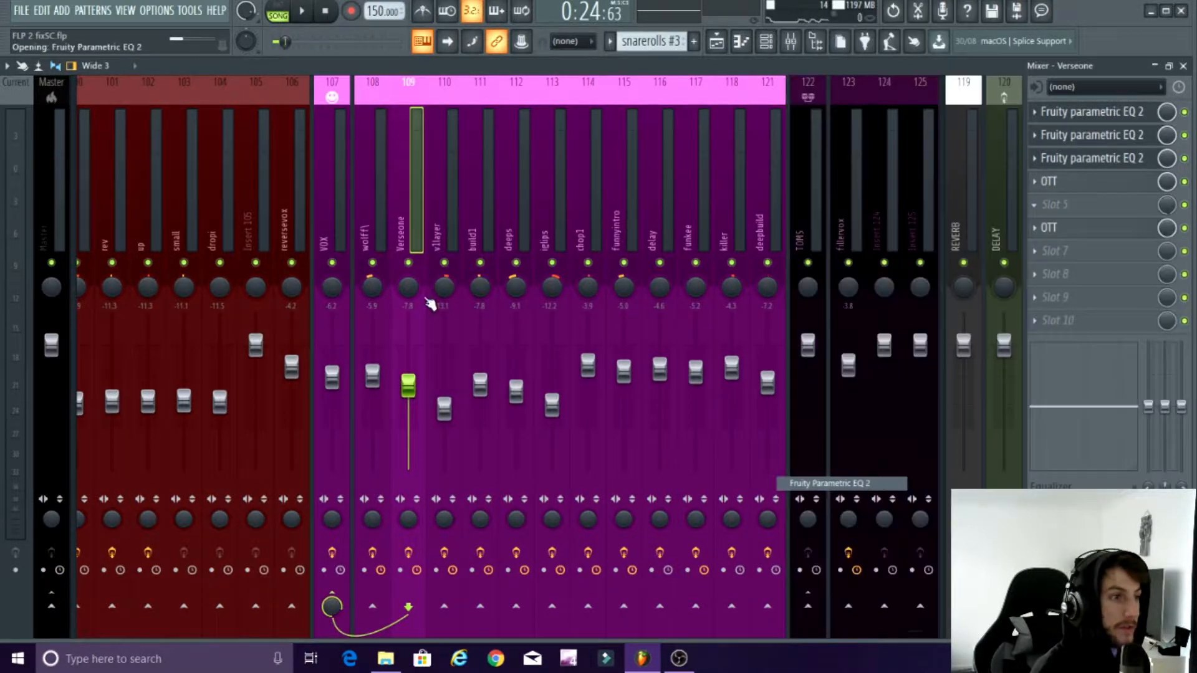
key("space")
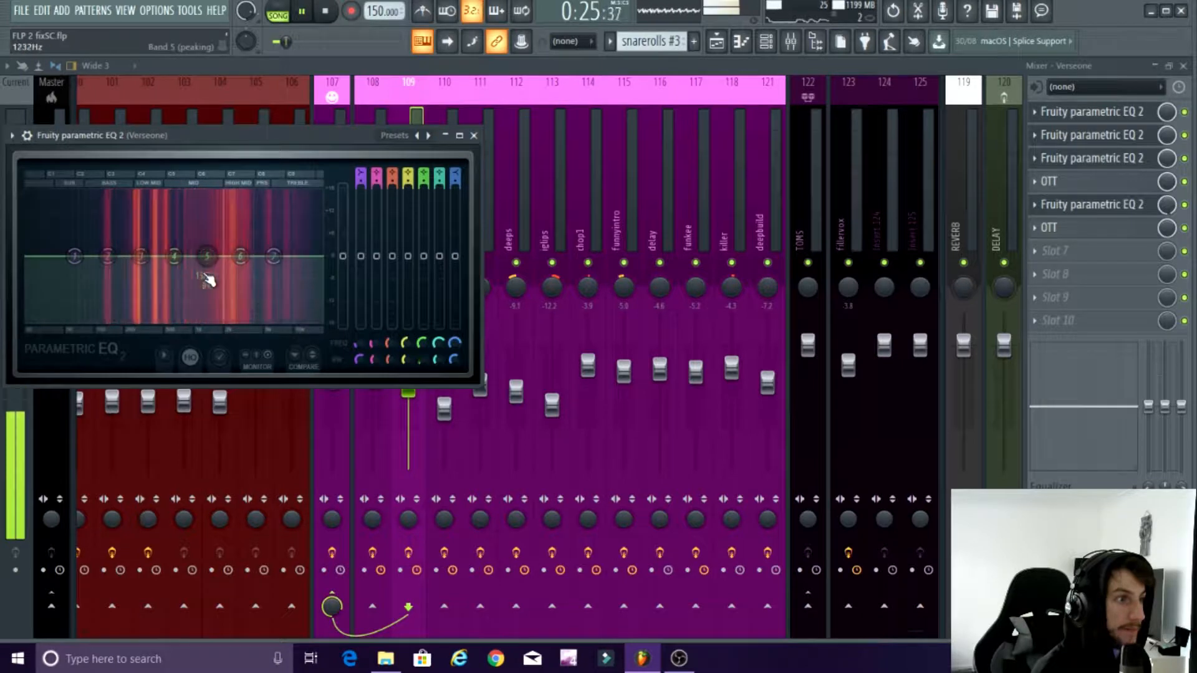
Step: Pull band 5 of the new EQ down into a cut at about 4211 Hz, widen the cut and pause playback
left_click_drag(206, 277, 265, 292)
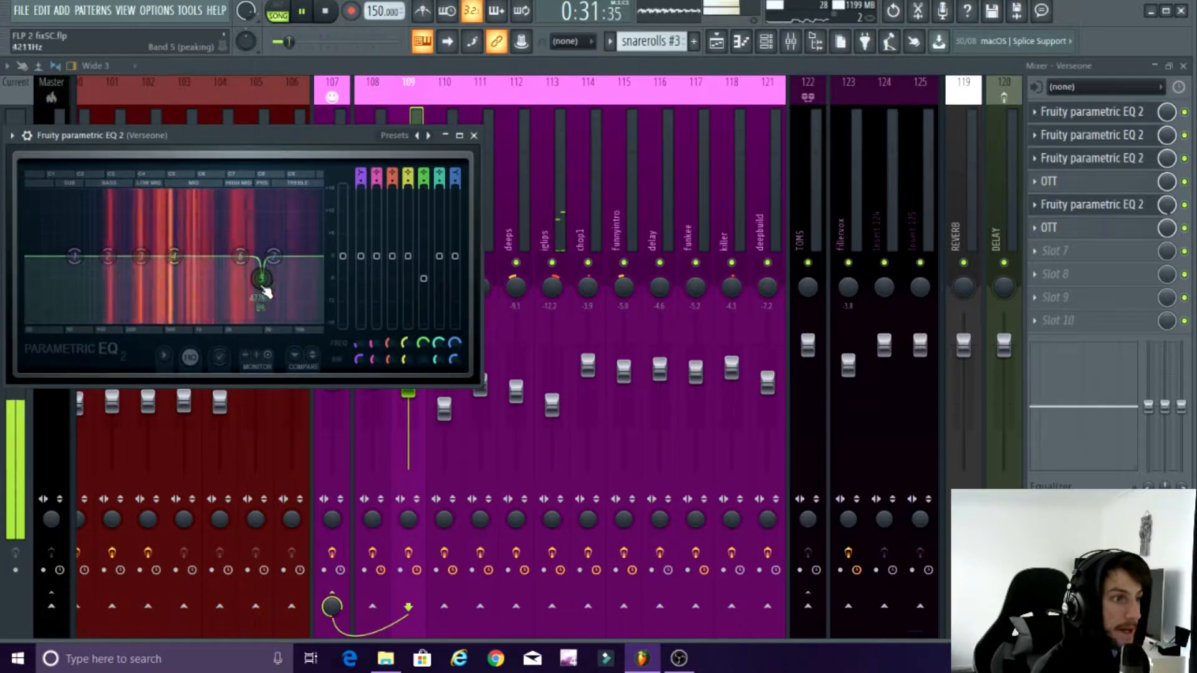
scroll(263, 286, "up", 3)
left_click(302, 11)
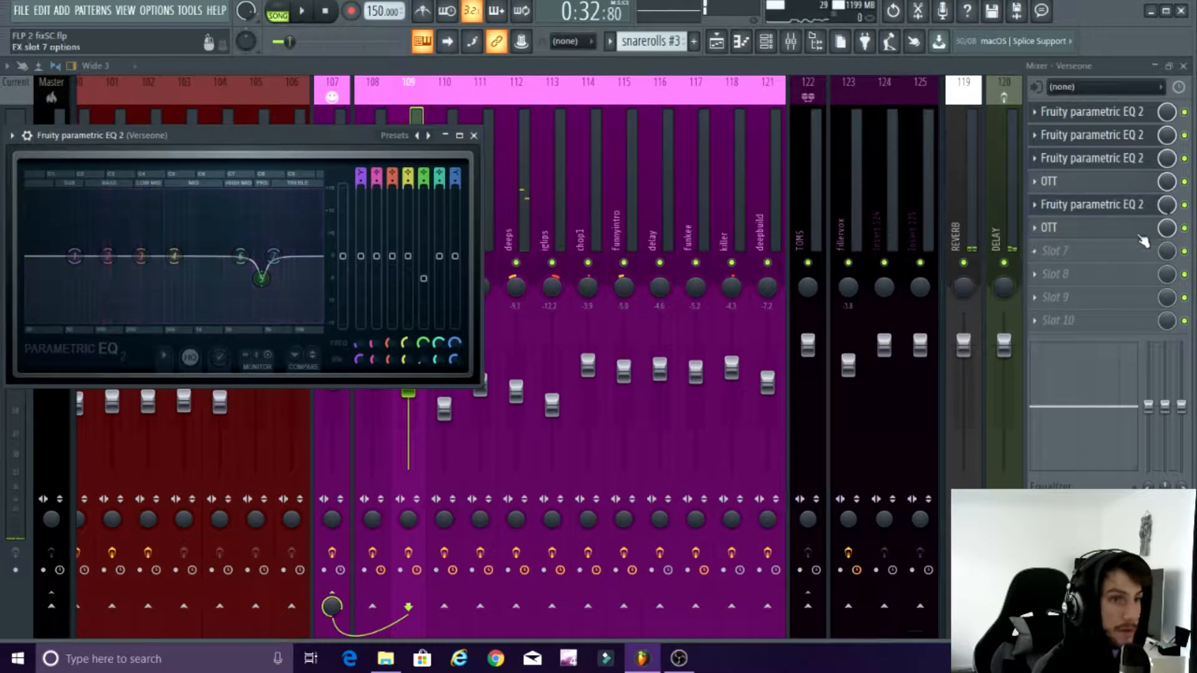
Step: Delete the Fruity parametric EQ 2 from slot 5 of the Verseone track
left_click(1034, 204)
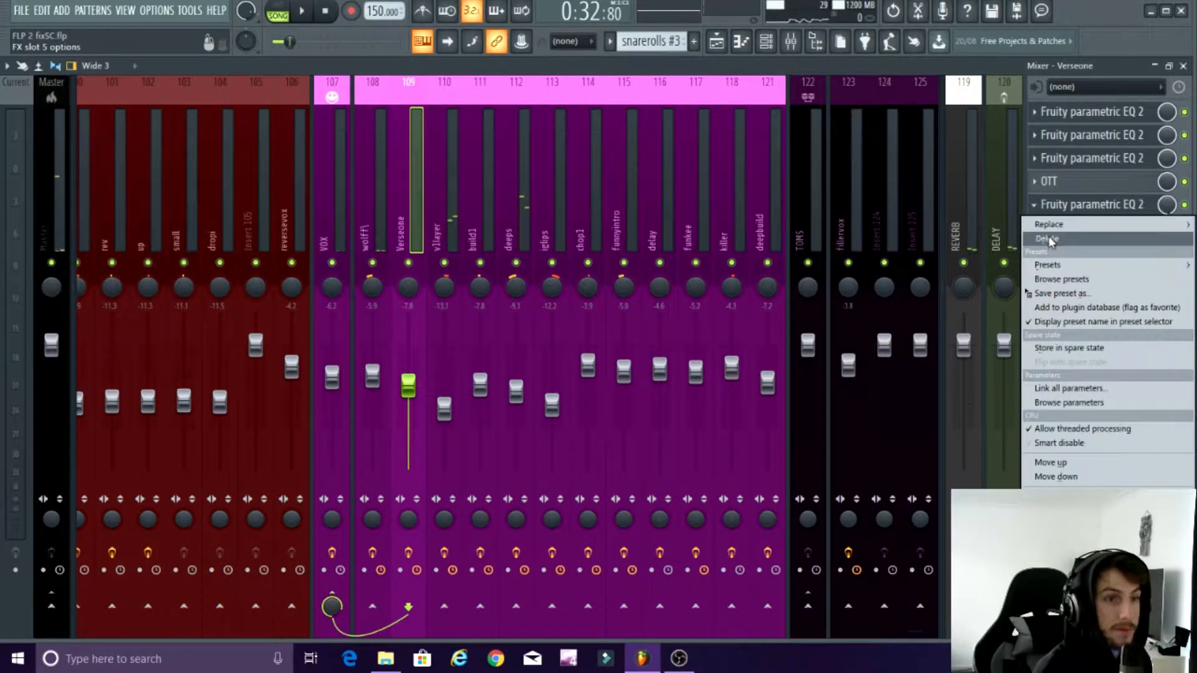
left_click(1047, 239)
Step: Close the Verseone track's remaining open Fruity parametric EQ 2 windows
left_click(552, 214)
left_click(1091, 112)
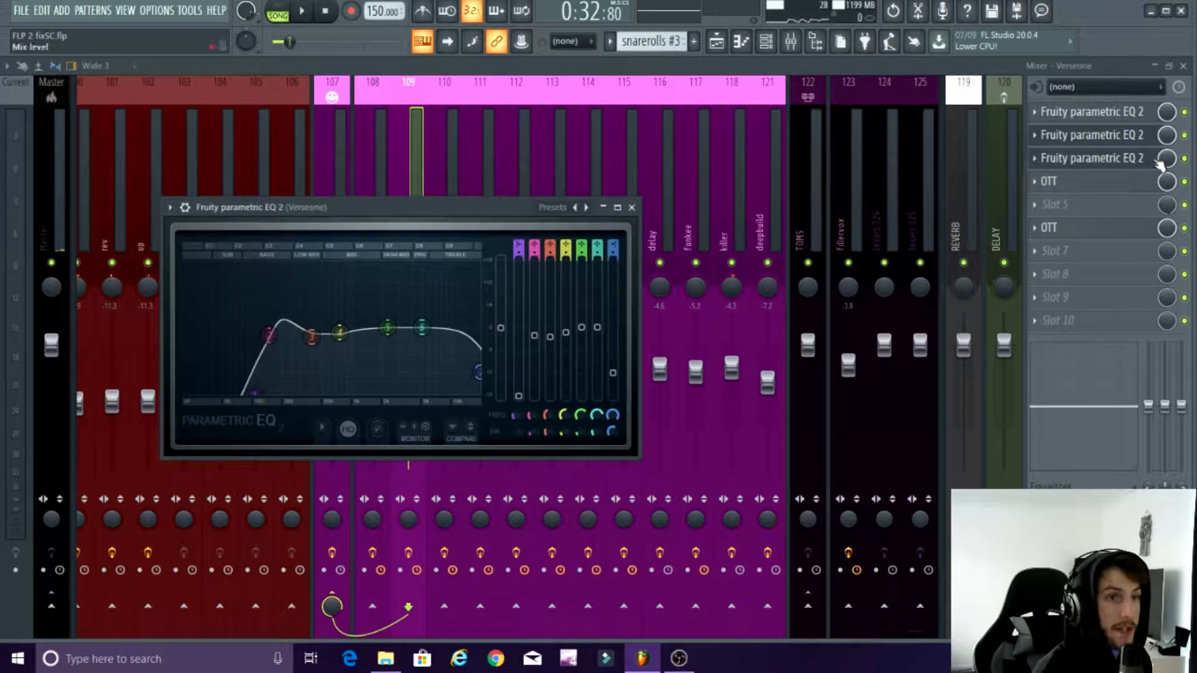
left_click(625, 208)
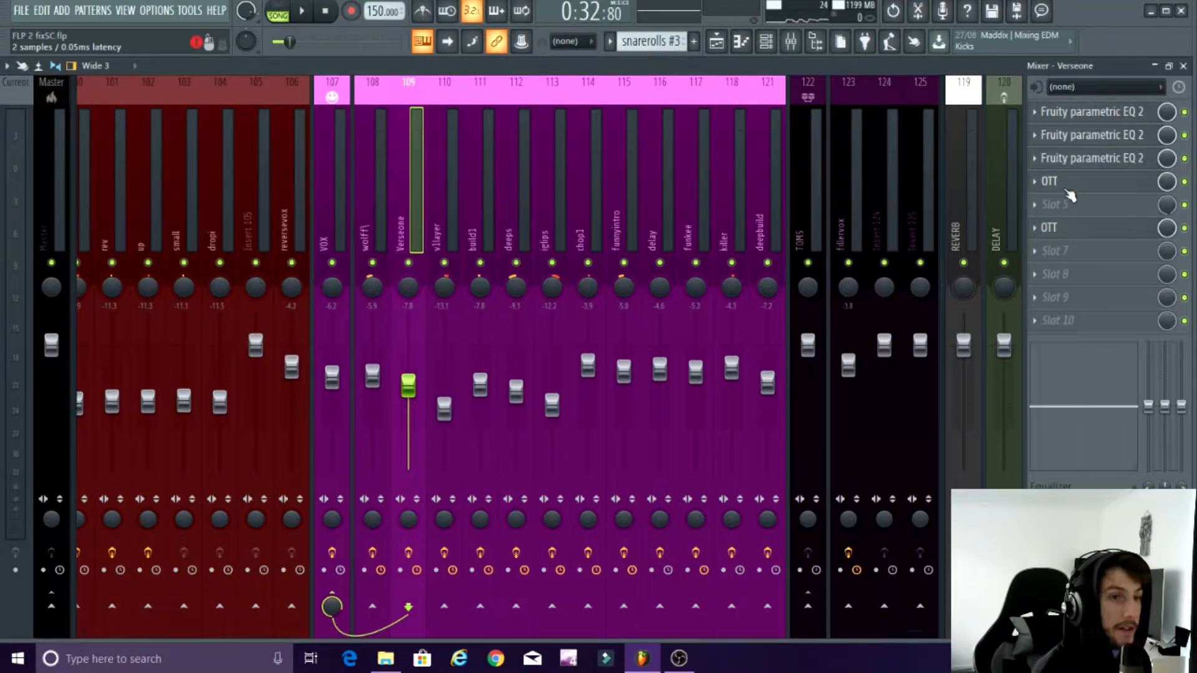
Step: Inspect the OTT in slot 4 of the Verseone track while the vocal plays, then pause playback
left_click(1060, 182)
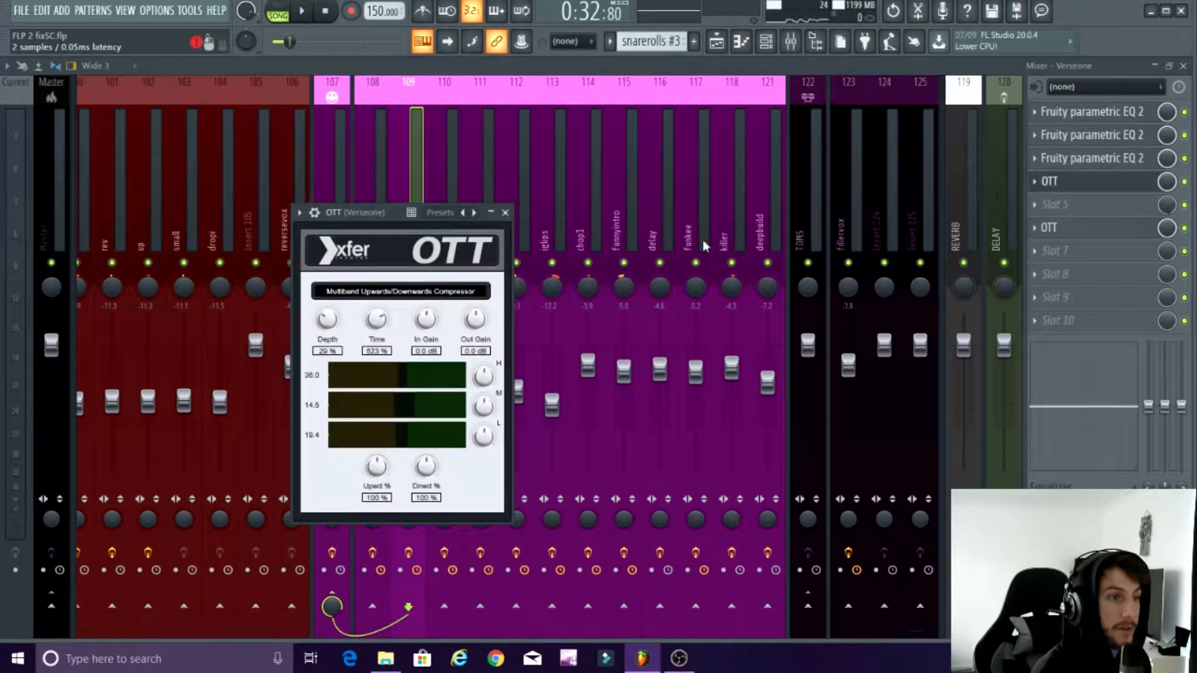
left_click(301, 12)
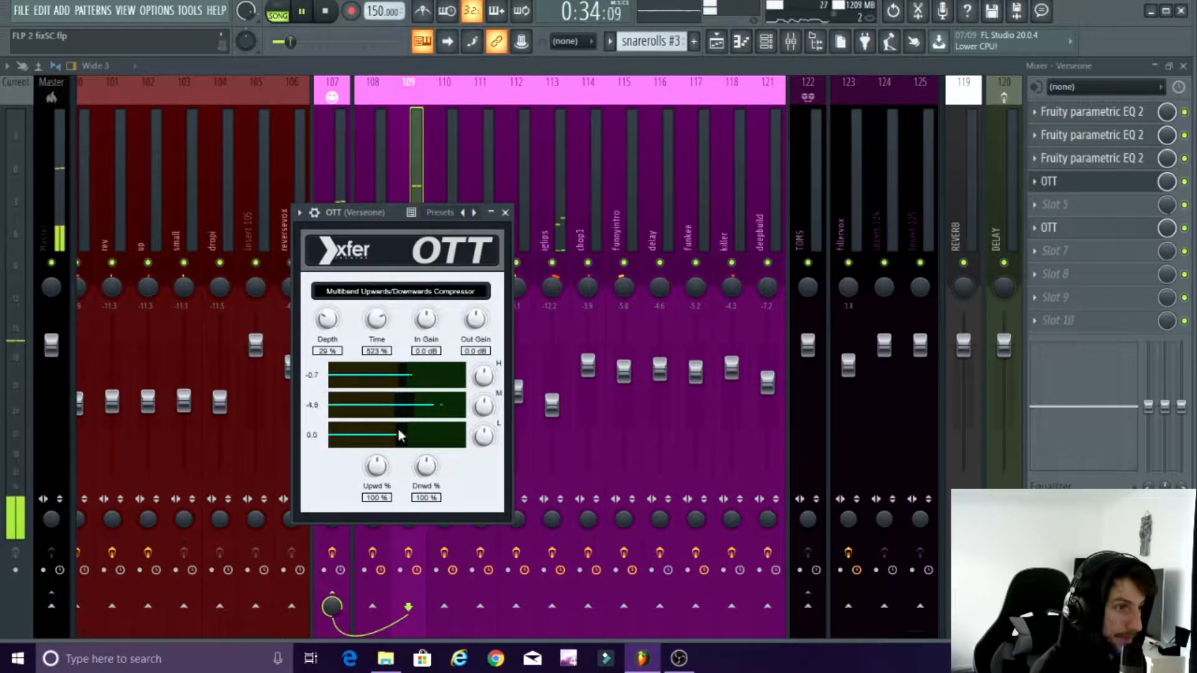
left_click_drag(393, 213, 473, 127)
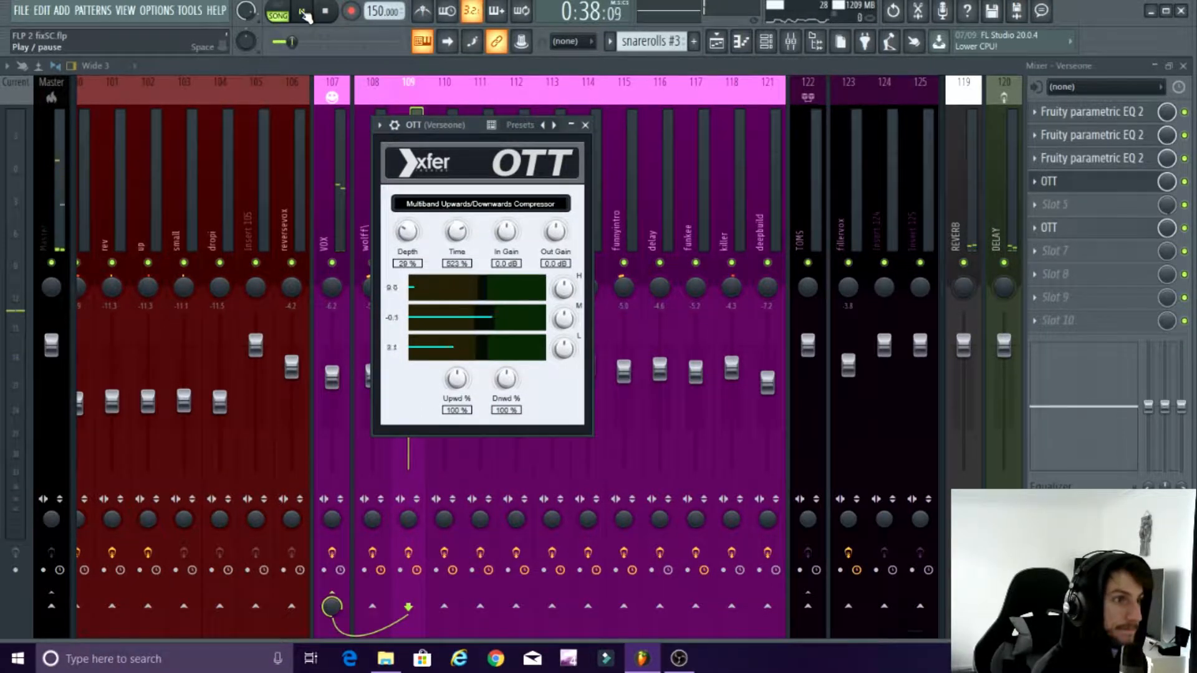
left_click(303, 13)
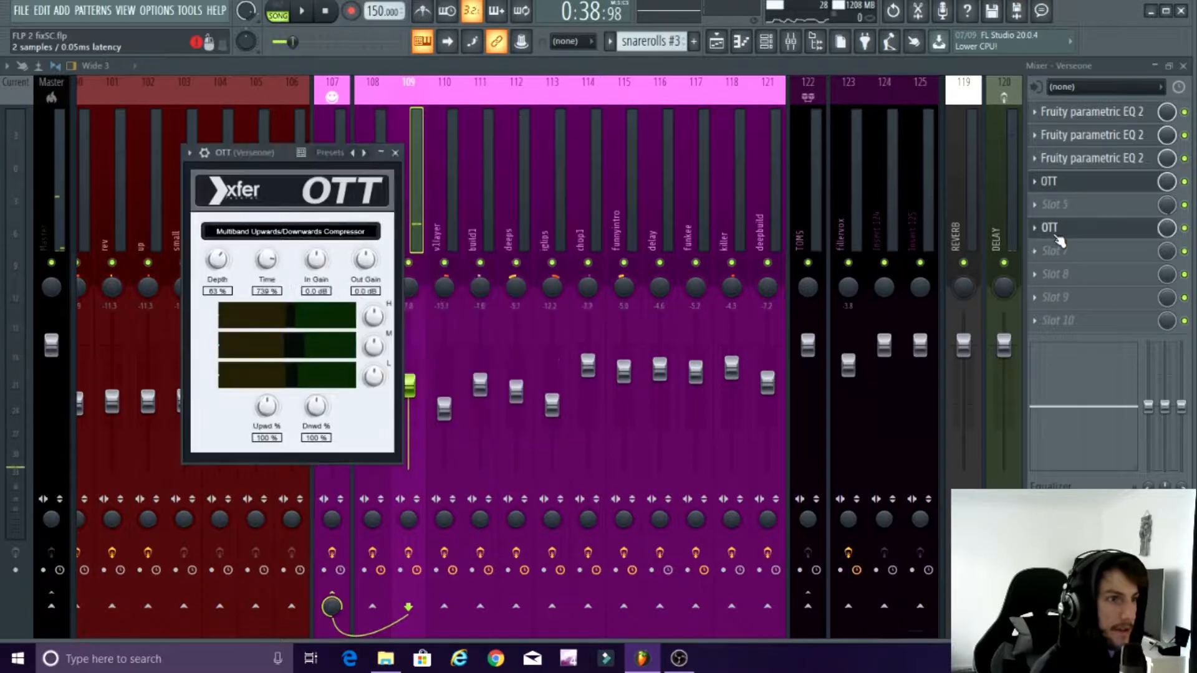
Step: Open the second OTT, in slot 6 of the Verseone track, and observe it during a brief playback
left_click(1053, 228)
left_click(308, 17)
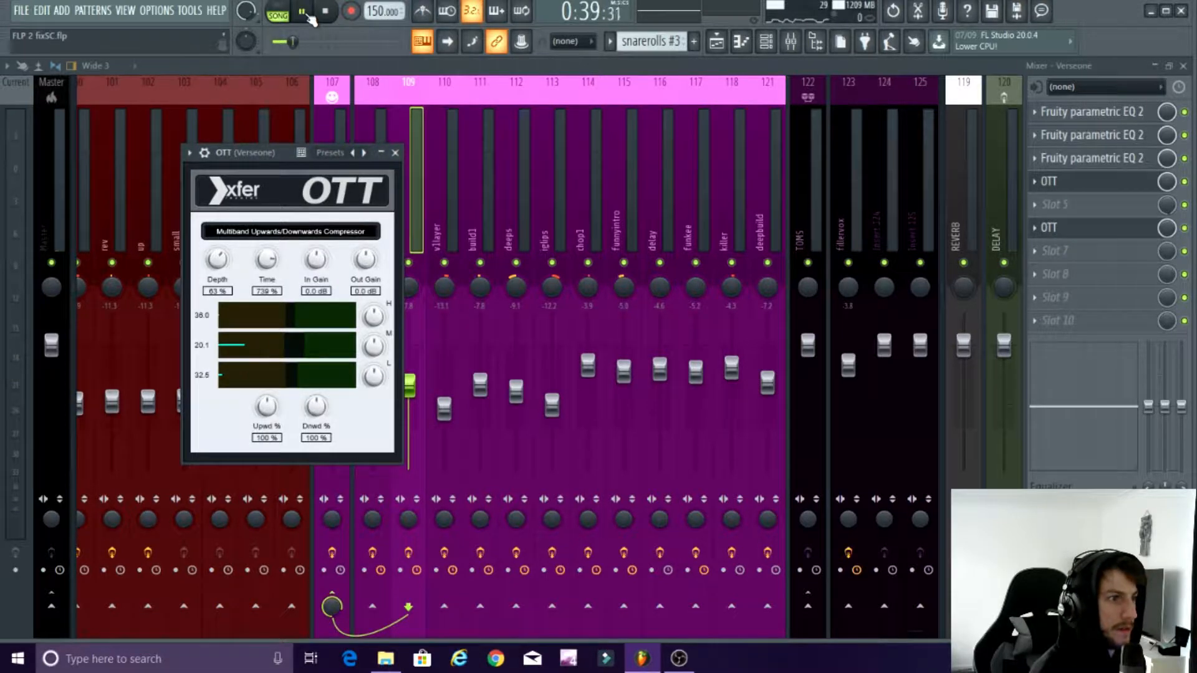
left_click(303, 12)
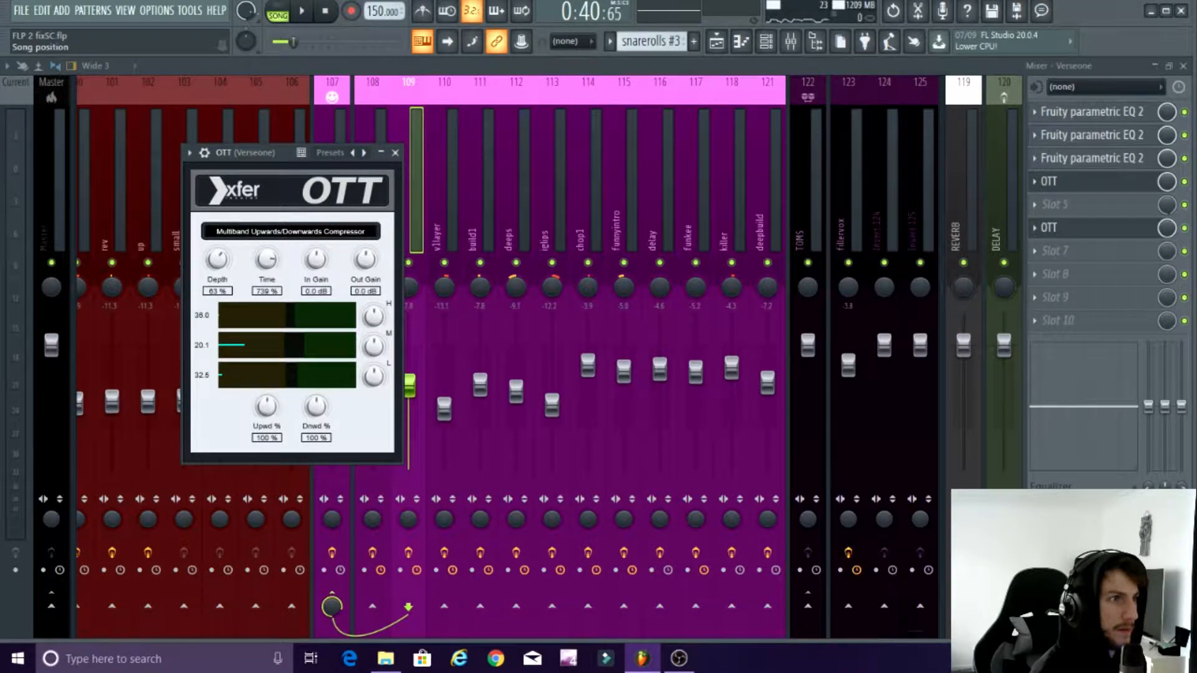
Step: Play the verse vocal through the second OTT on the Verseone track, then close the plugin windows and the mixer
key("space")
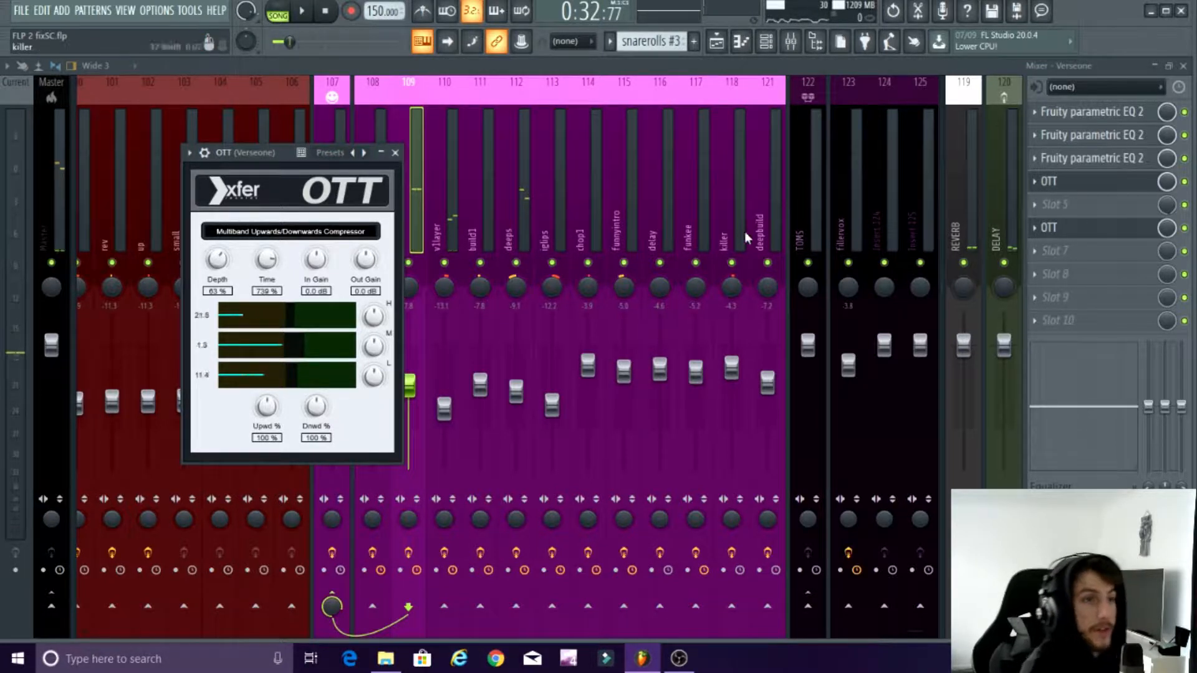
left_click(1049, 228)
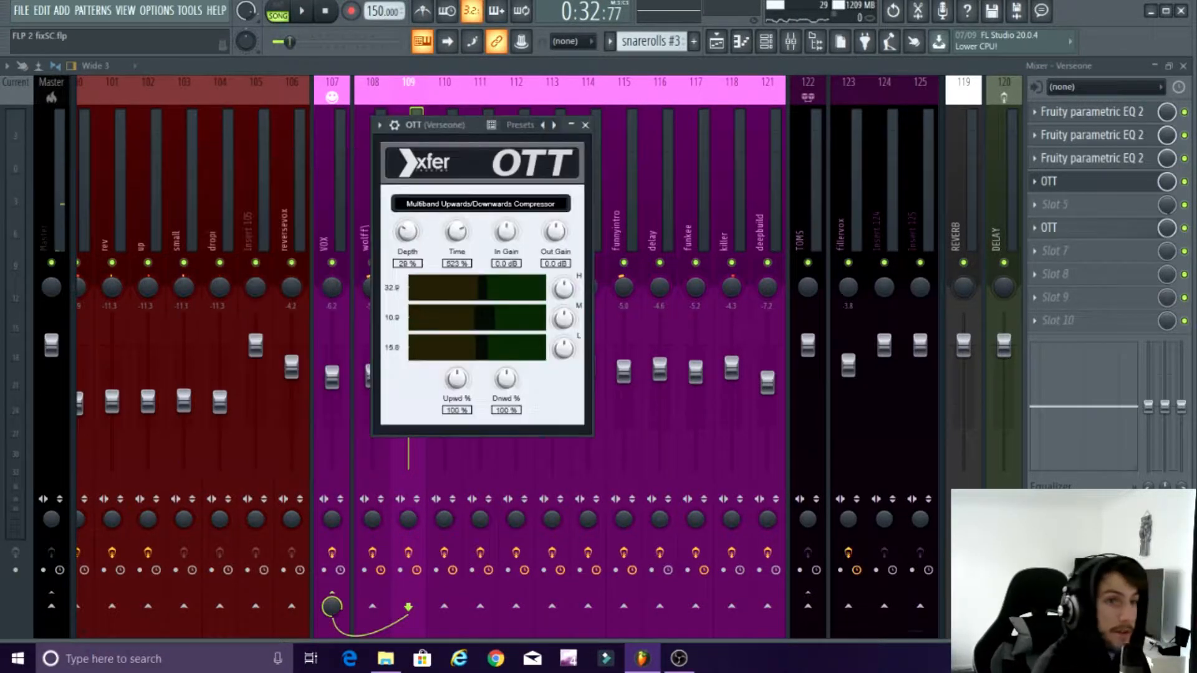
left_click(1184, 66)
key("Escape")
Step: Open the fave2_2 #2 vocal clip in the playlist and bring up its v1layer track in the mixer
scroll(564, 484, "down", 3)
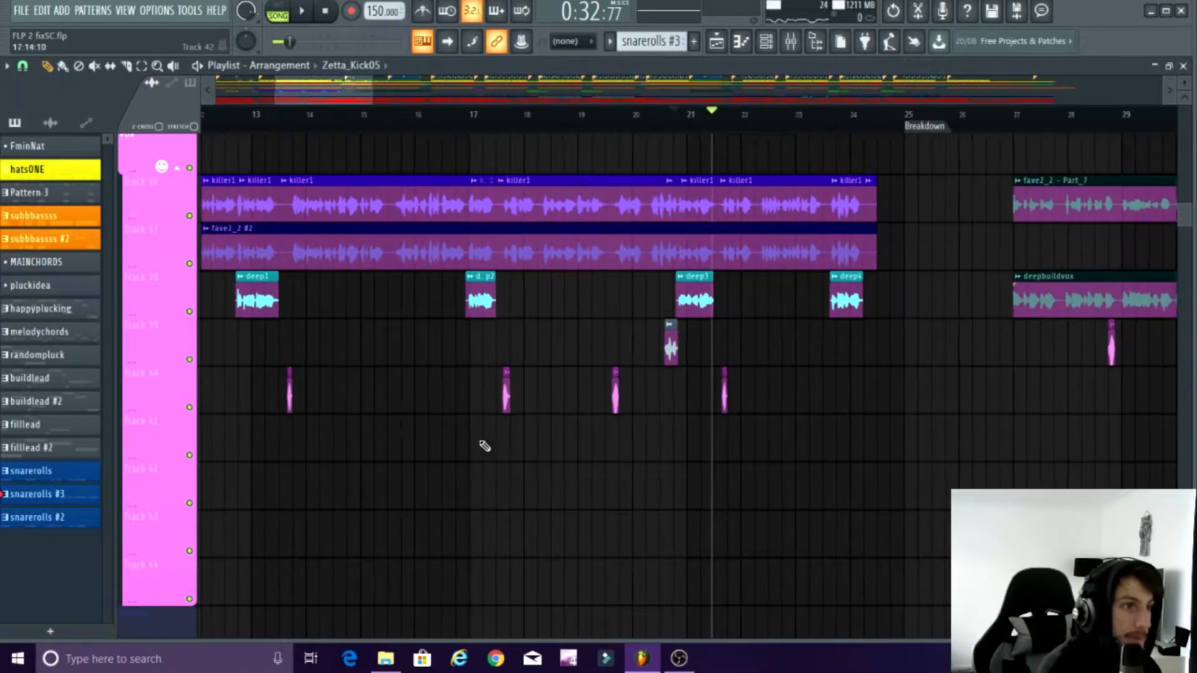
scroll(571, 226, "down", 2)
scroll(363, 259, "up", 3)
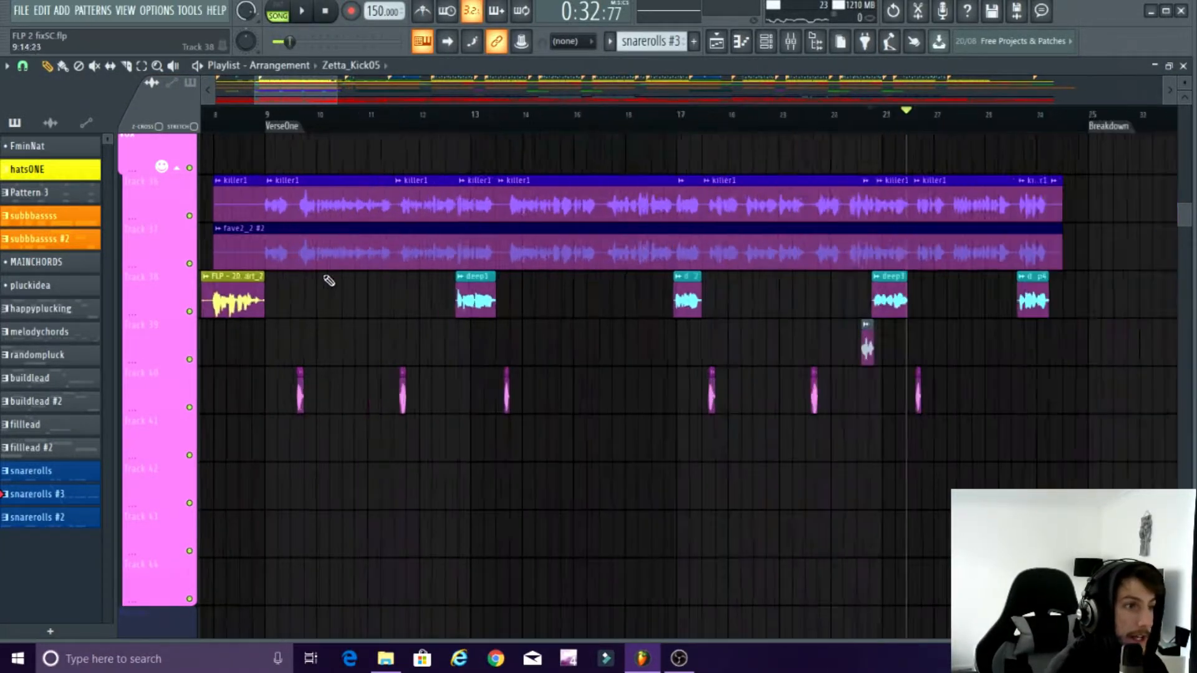
double_click(401, 258)
left_click(790, 42)
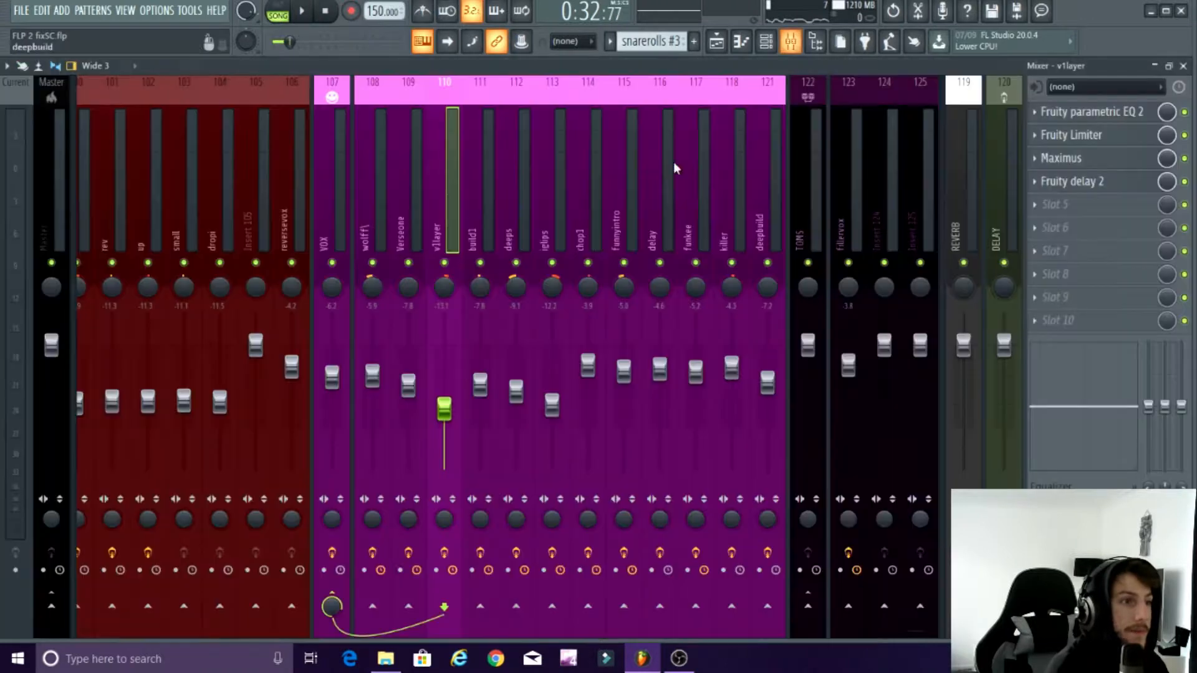
Step: Inspect the Fruity parametric EQ 2 curve on the v1layer track, then close the EQ window
left_click(1077, 112)
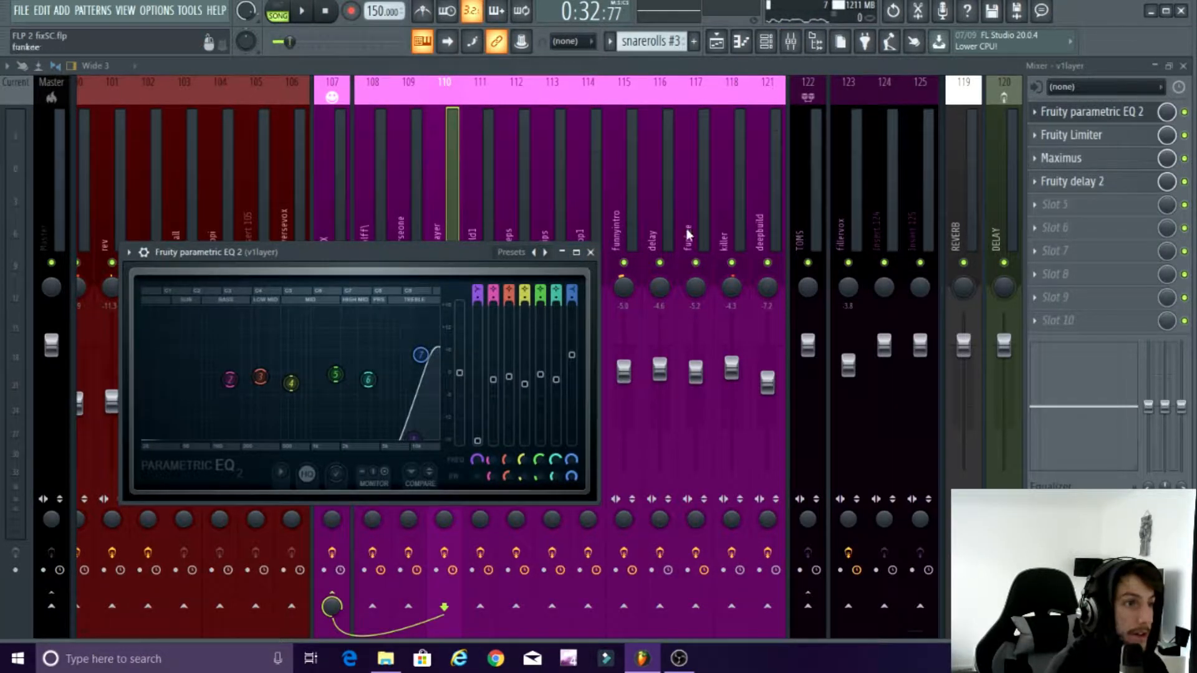
left_click_drag(455, 261, 573, 193)
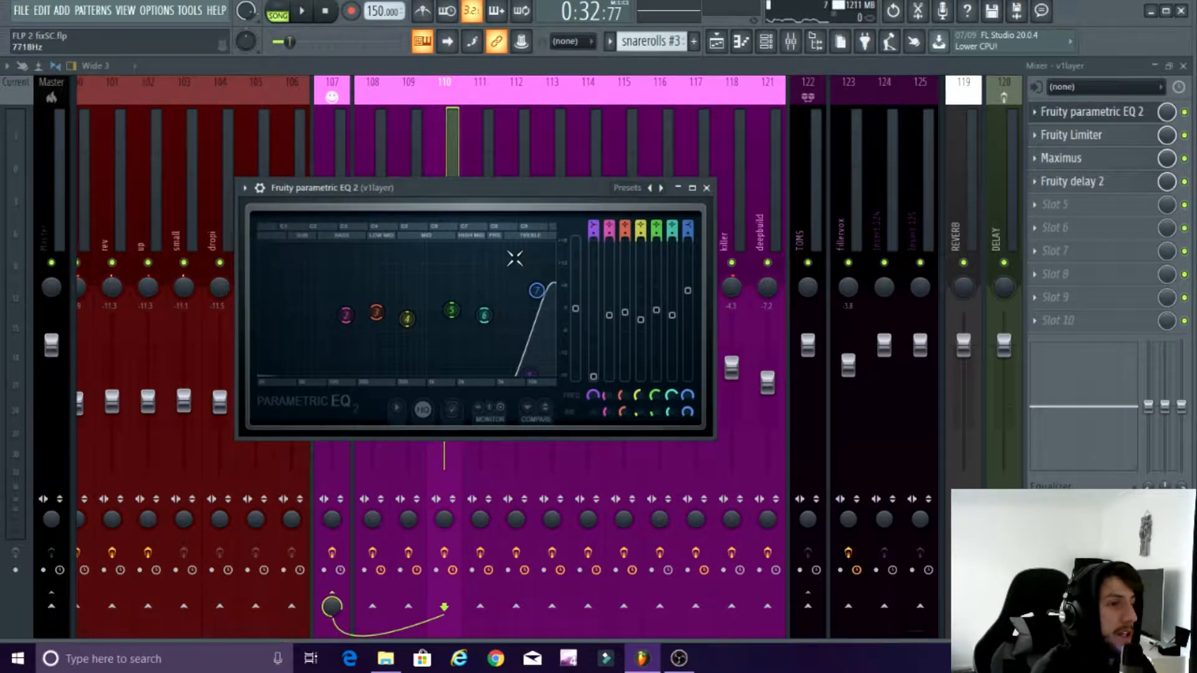
left_click_drag(483, 186, 574, 167)
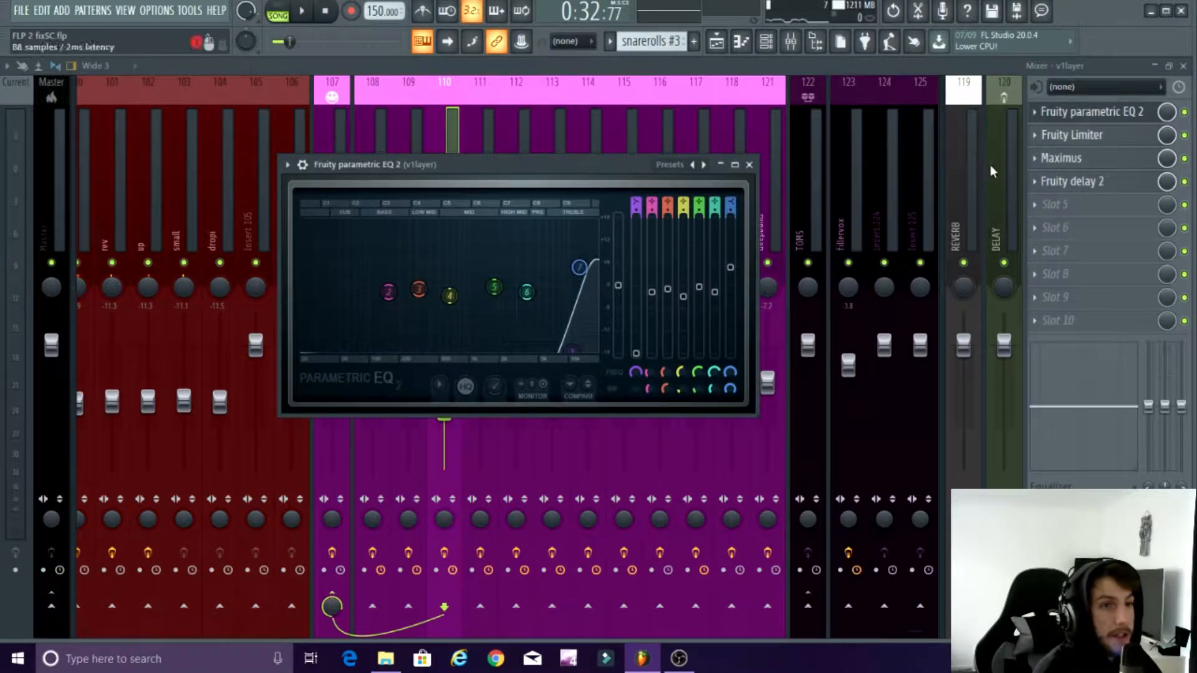
left_click(750, 165)
Step: Solo the v1layer mixer track and listen to it on its own for a moment
right_click(444, 262)
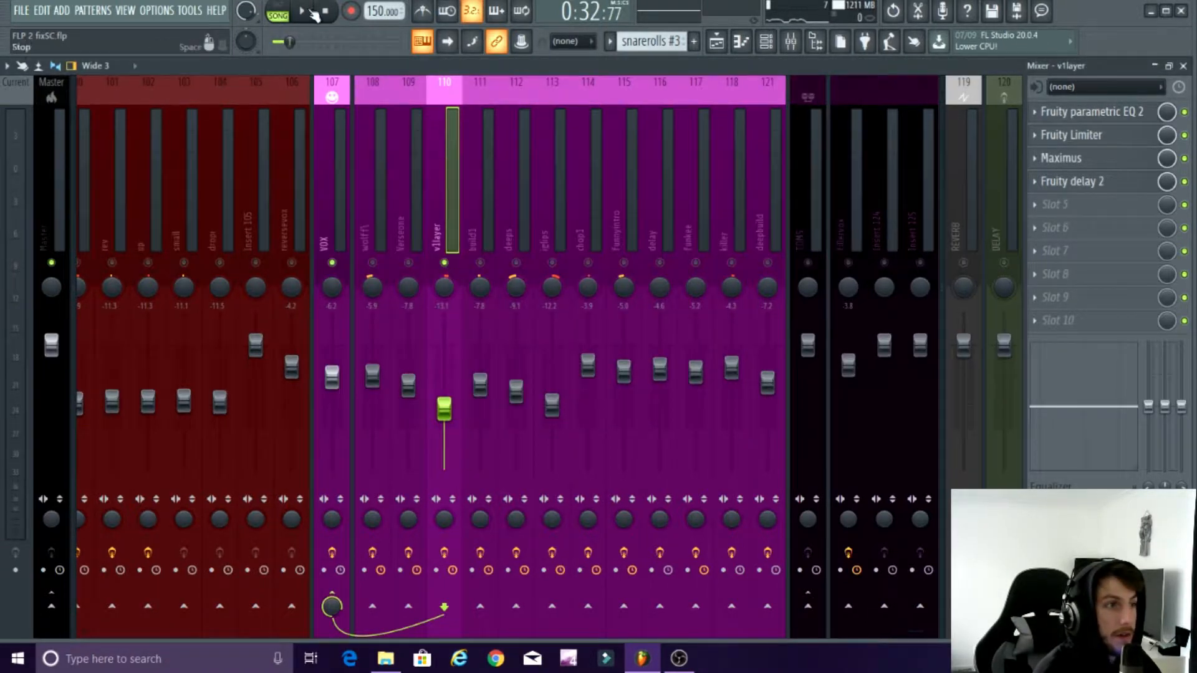
left_click(302, 12)
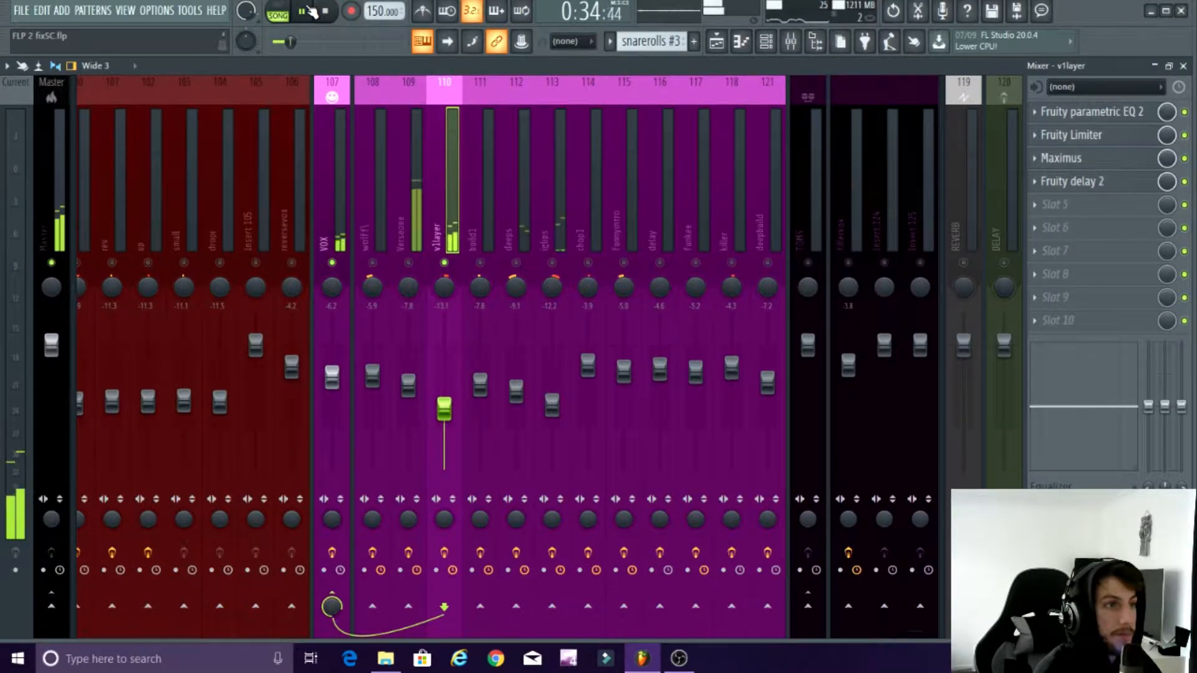
left_click(309, 11)
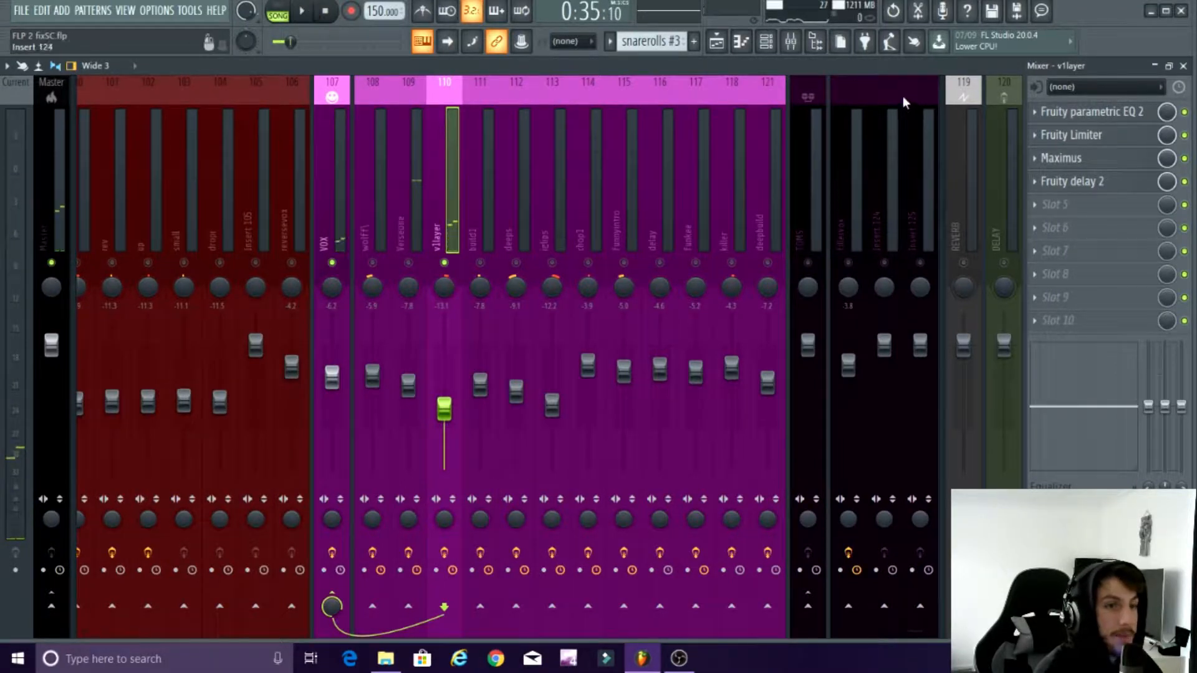
Step: Inspect the Fruity Limiter and the Fruity delay 2 on the v1layer track, then close the delay window
left_click(1092, 133)
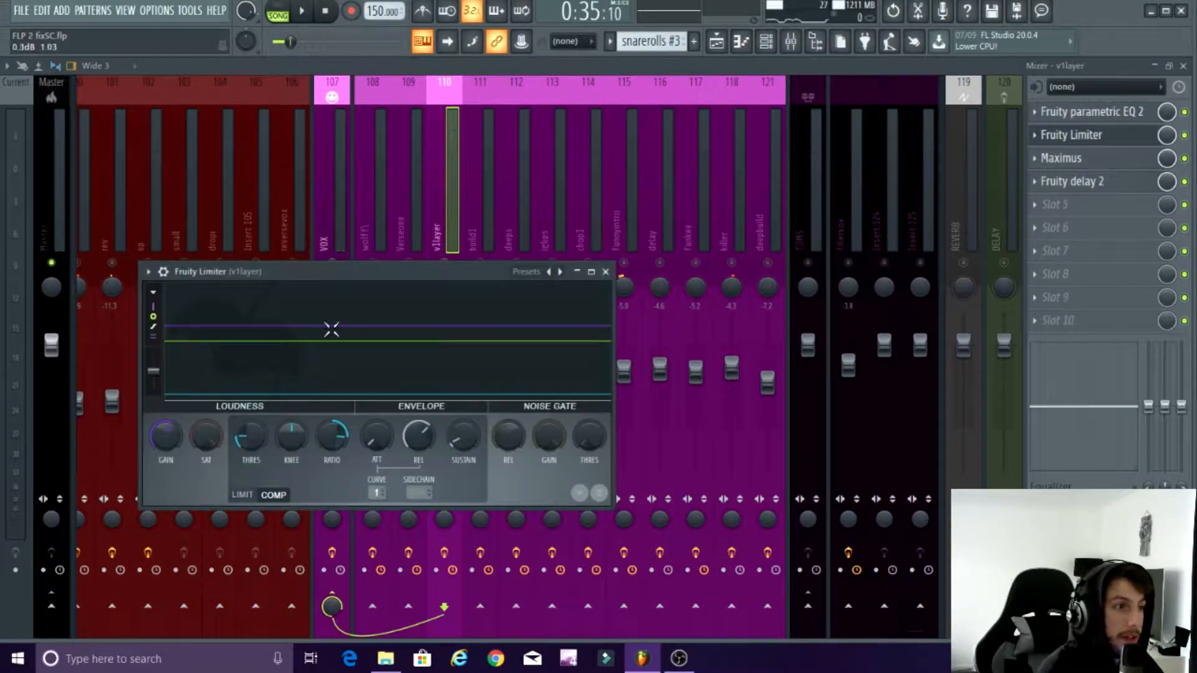
left_click_drag(318, 281, 378, 182)
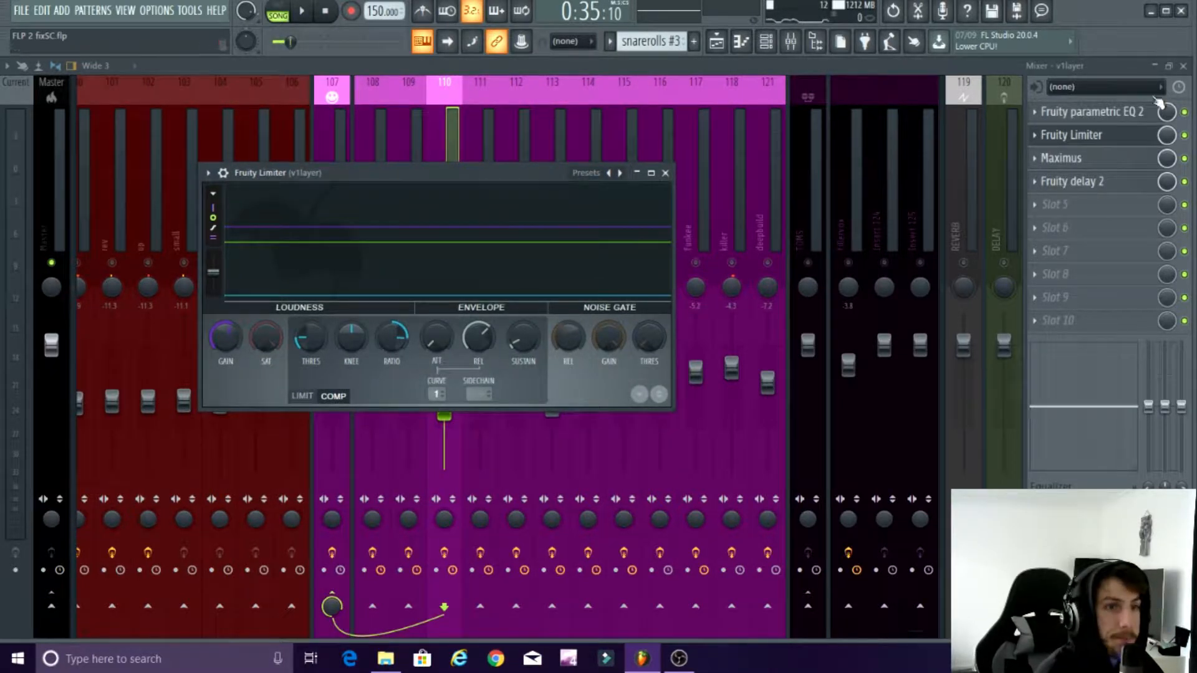
left_click(1077, 190)
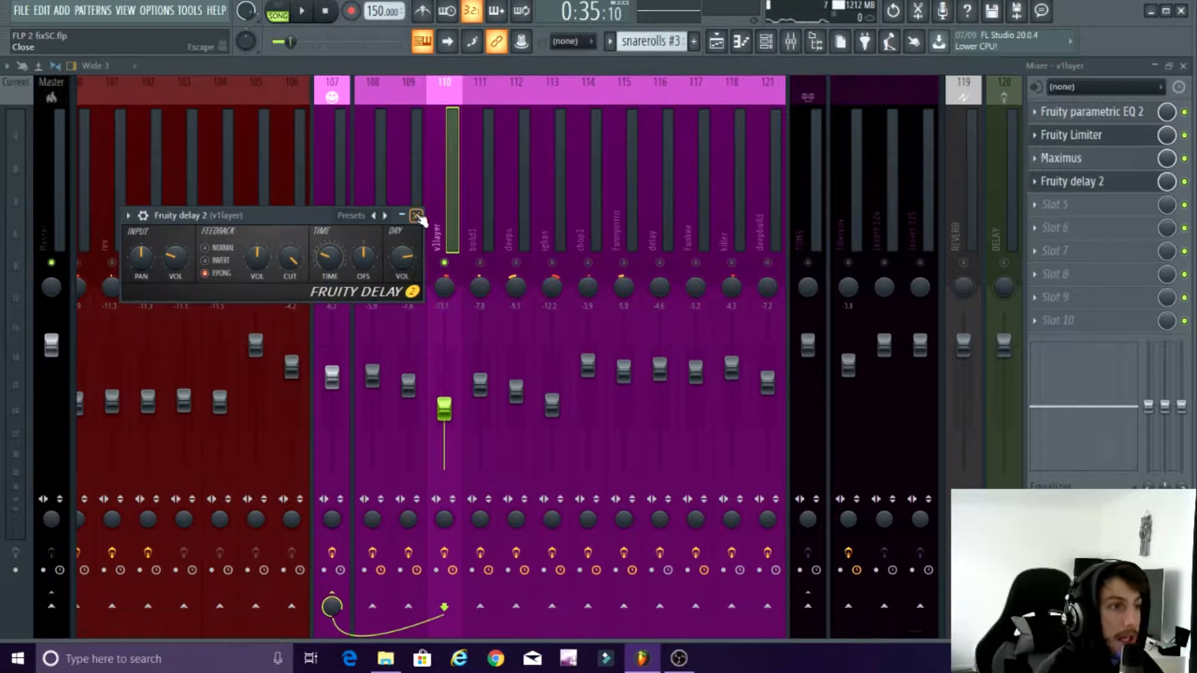
left_click(417, 215)
Step: Inspect the Maximus on the v1layer track, including its plugin options, and close the remaining effect windows
left_click(1061, 158)
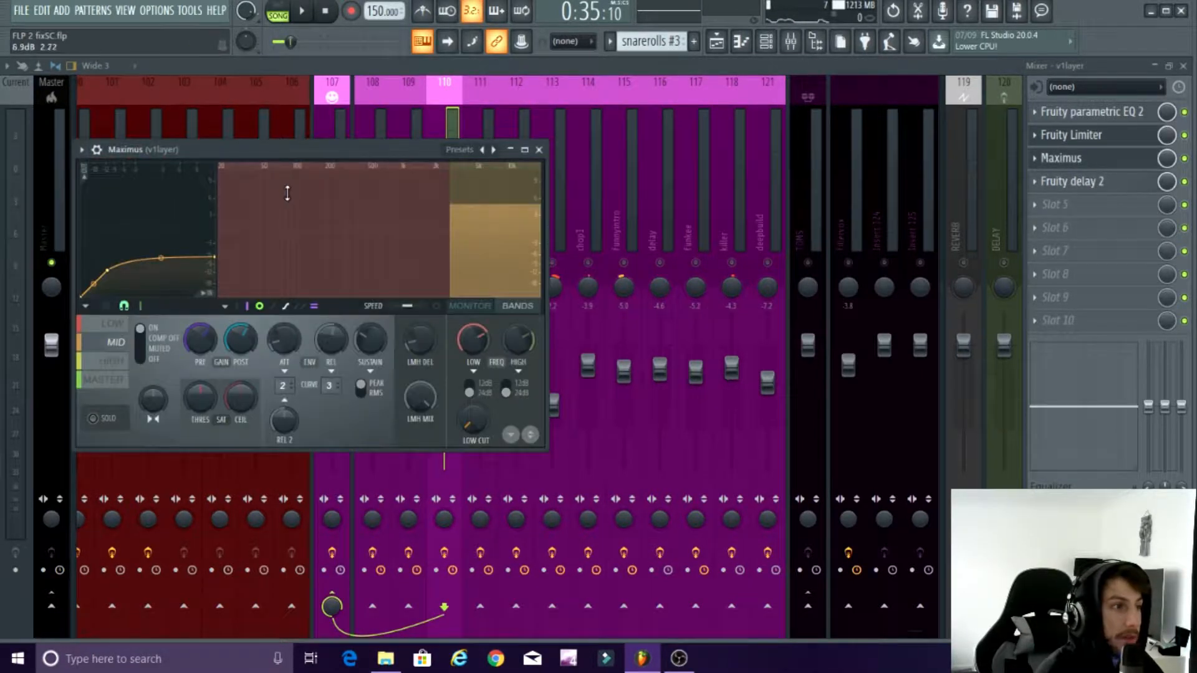
left_click(82, 150)
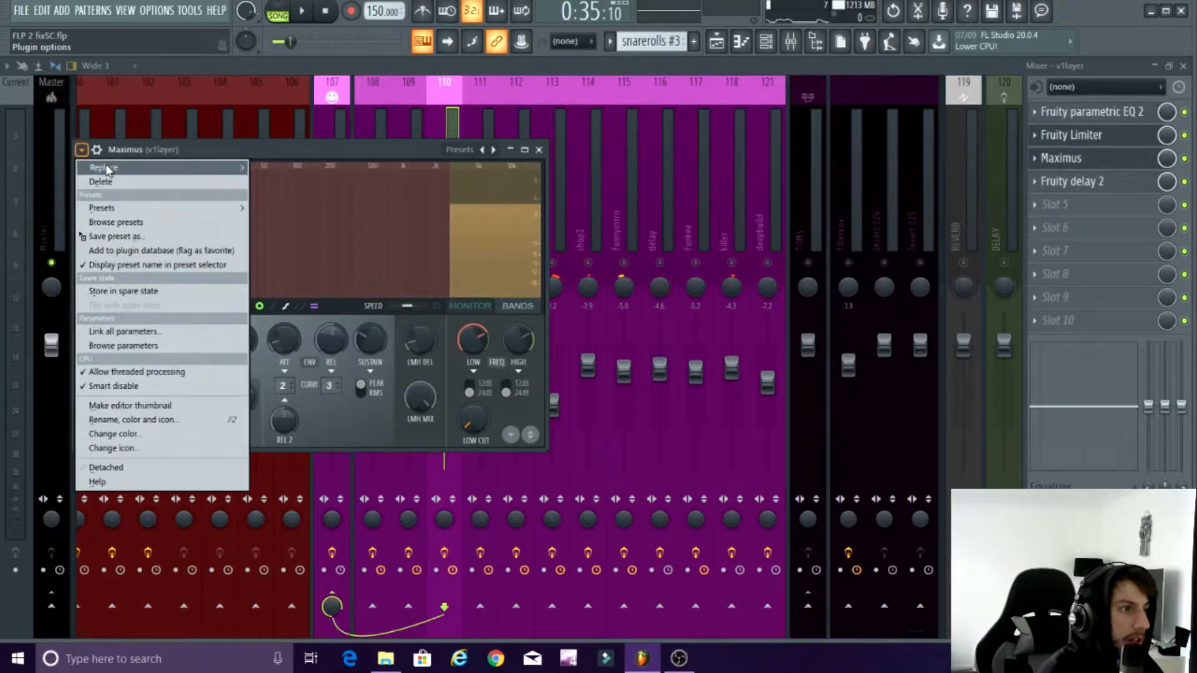
mouse_move(105, 168)
left_click(191, 150)
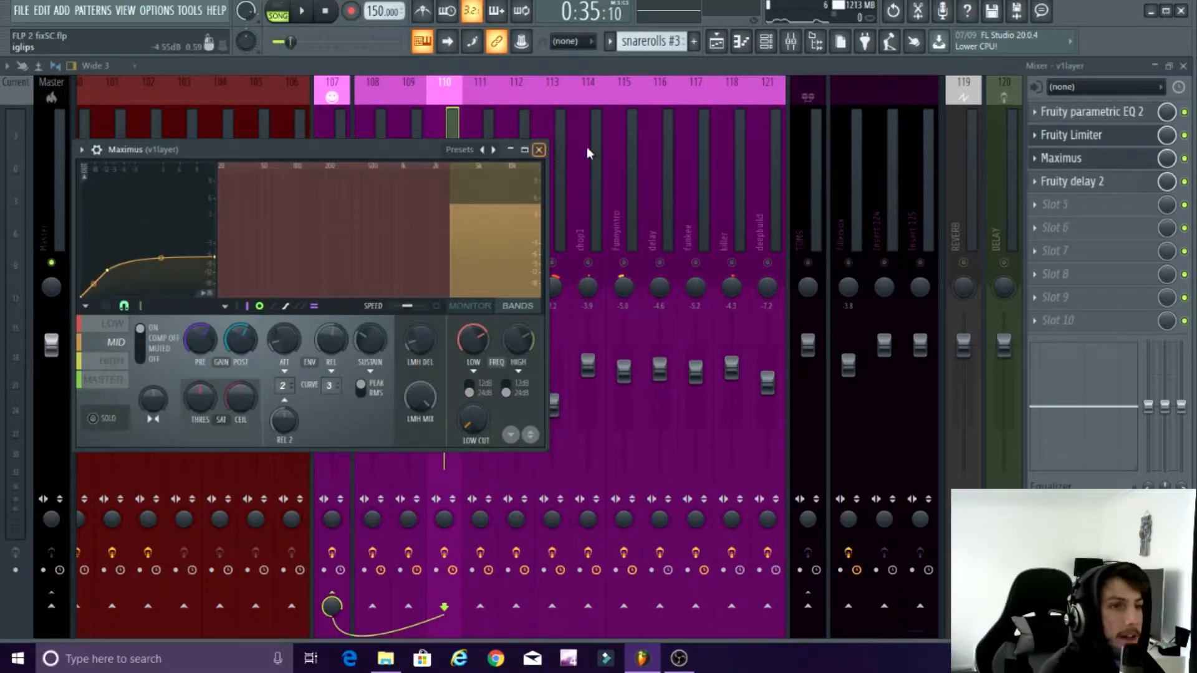
left_click(1064, 135)
left_click(665, 173)
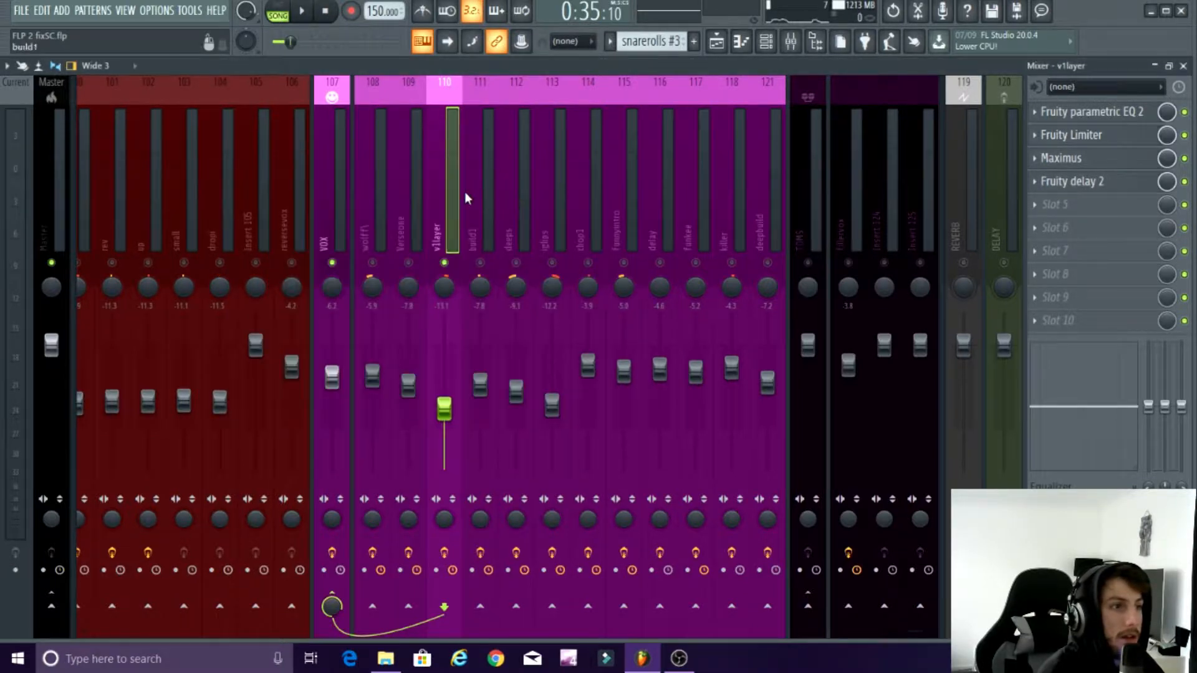
Step: Unsolo the v1layer track and play the verse vocals together in two short passes
right_click(445, 263)
key("space")
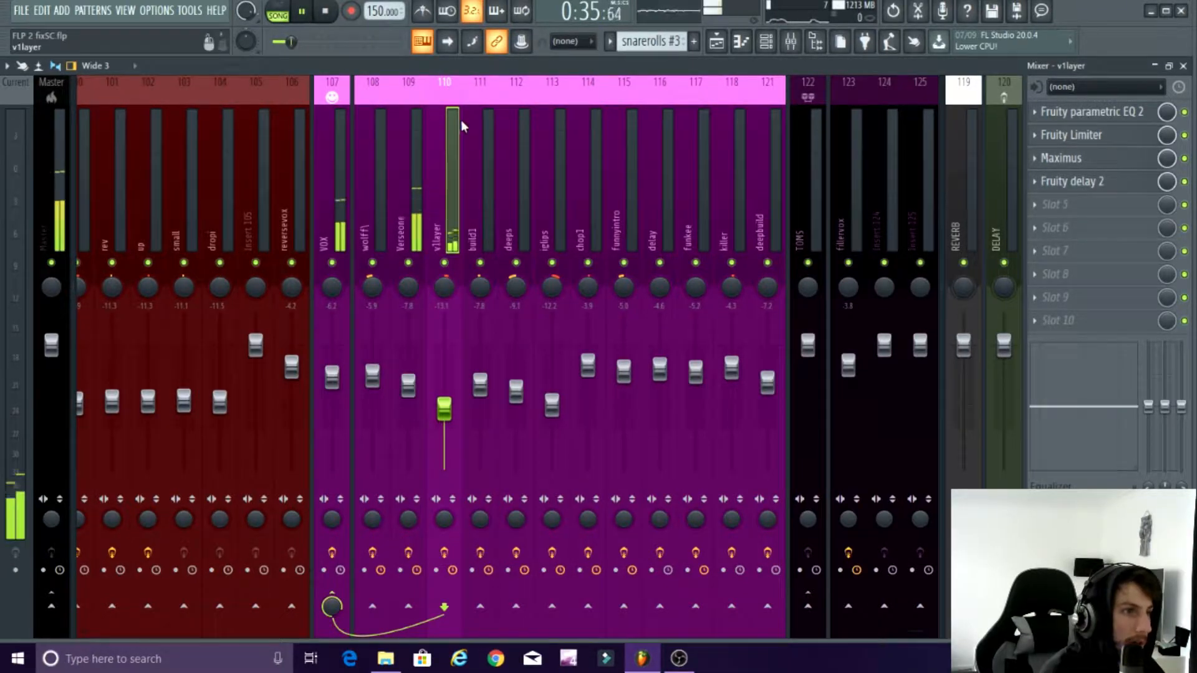
left_click(302, 11)
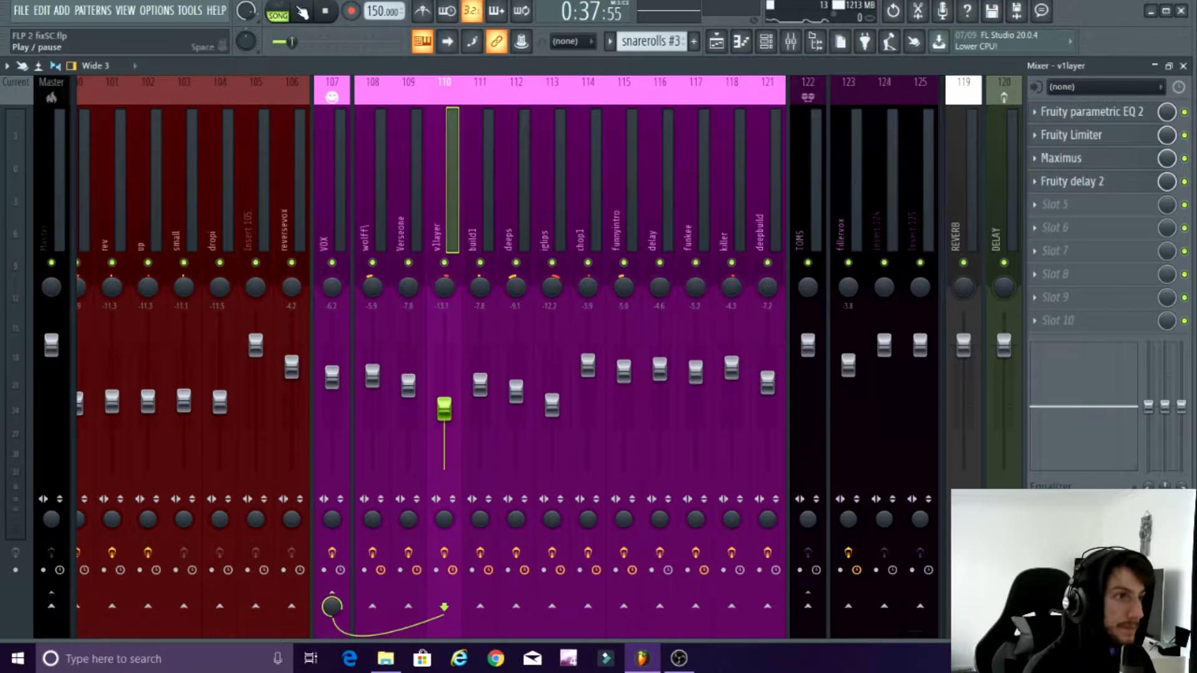
left_click(302, 11)
left_click(309, 11)
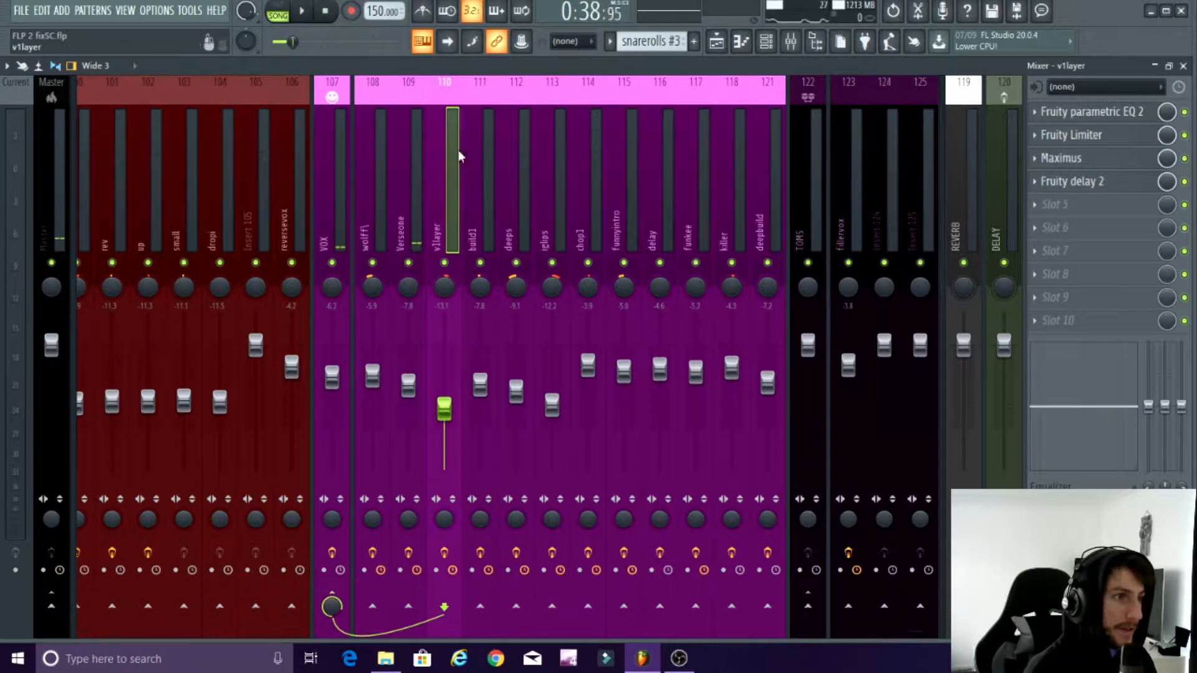
Step: Take another look at the v1layer track's Fruity parametric EQ 2, then close it and return to the playlist
left_click(1091, 113)
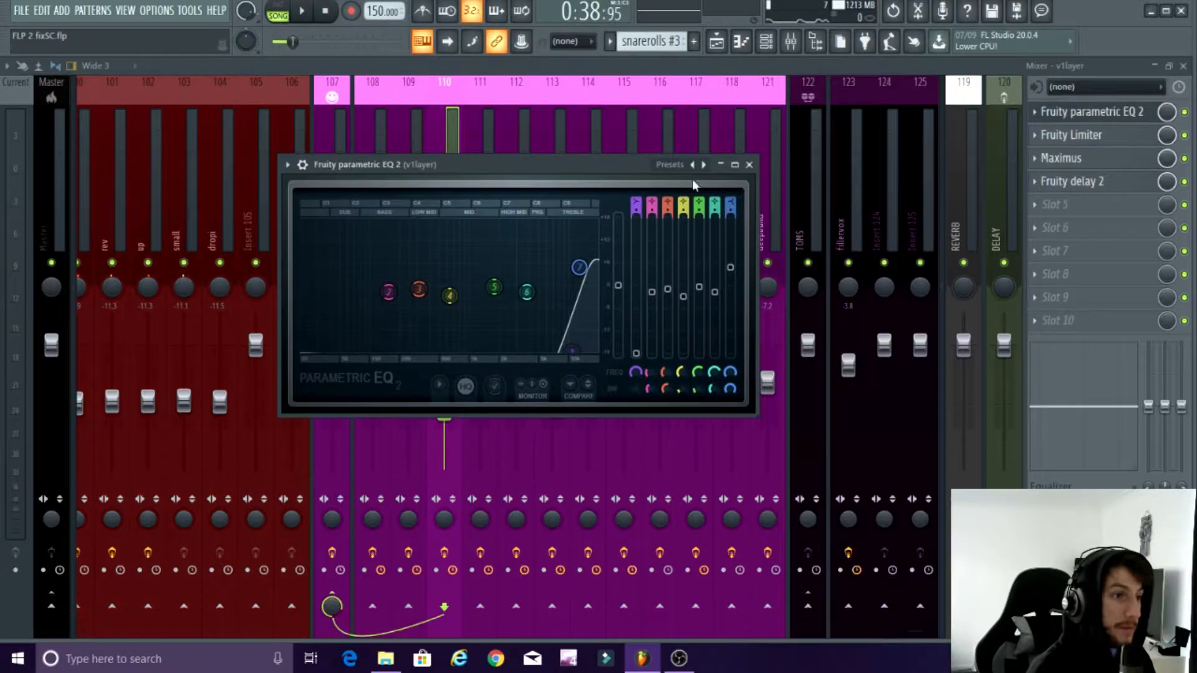
left_click(750, 164)
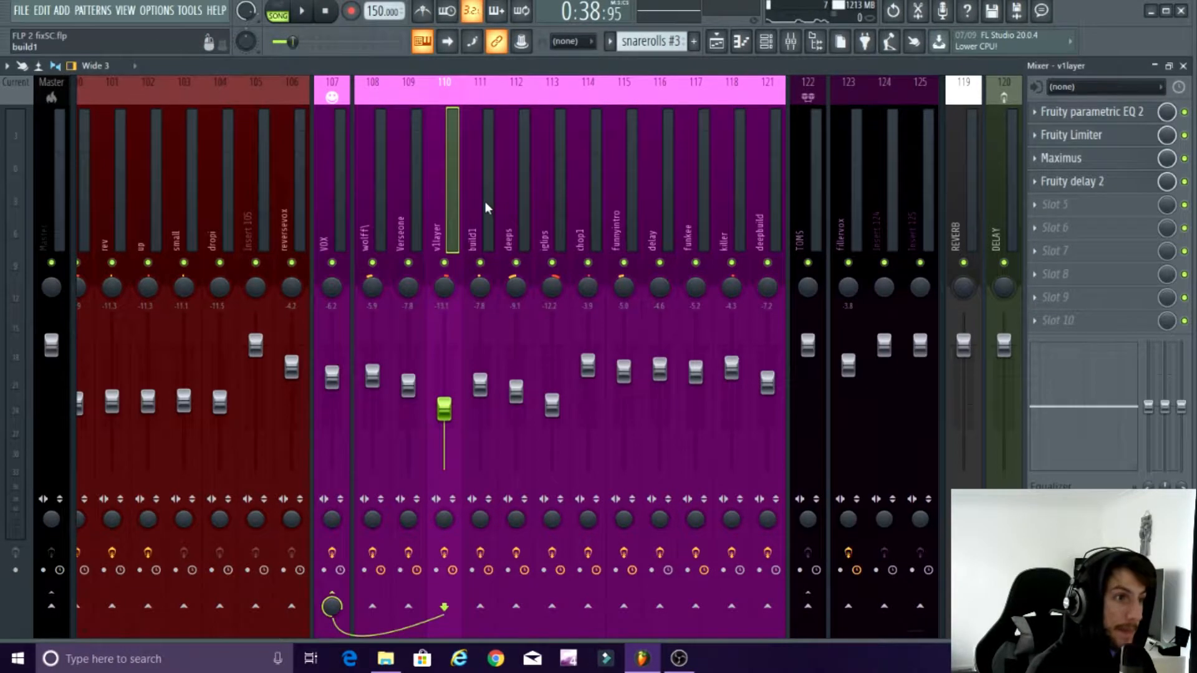
left_click(1182, 66)
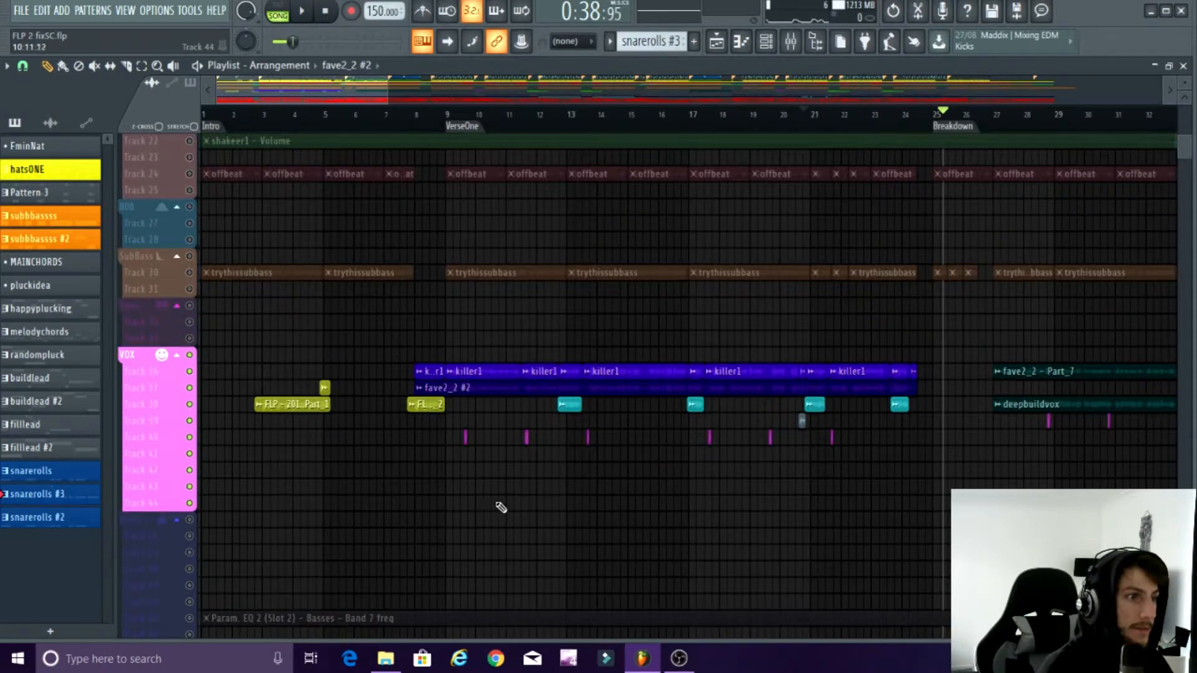
Step: Examine how the vocal clips in the VOX group are arranged around the VerseOne section of the playlist
scroll(500, 506, "down", 4)
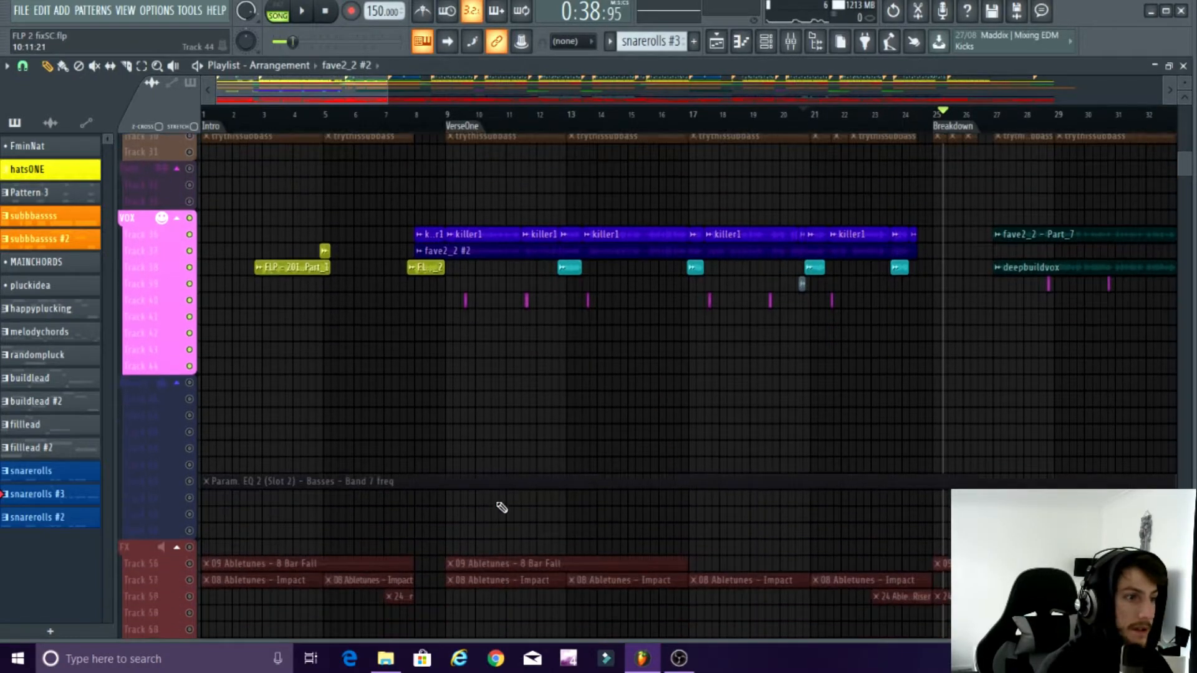
scroll(711, 513, "up", 6)
scroll(668, 497, "up", 5)
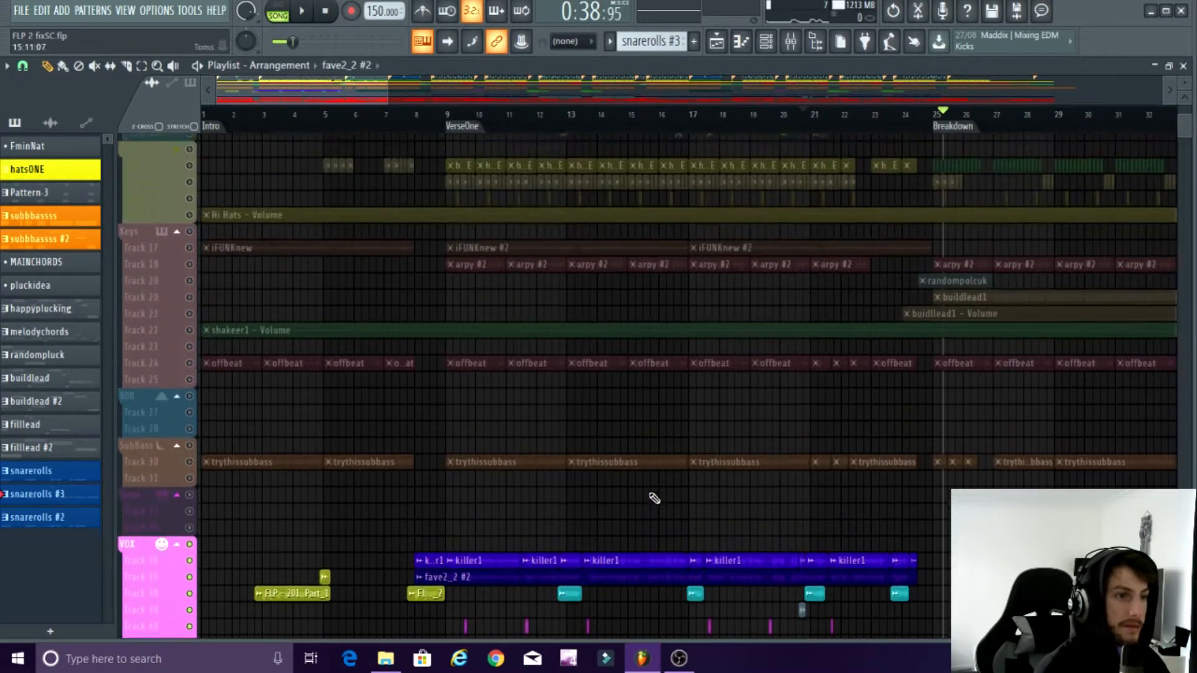
scroll(647, 493, "down", 7)
scroll(536, 493, "up", 3)
scroll(529, 494, "up", 8)
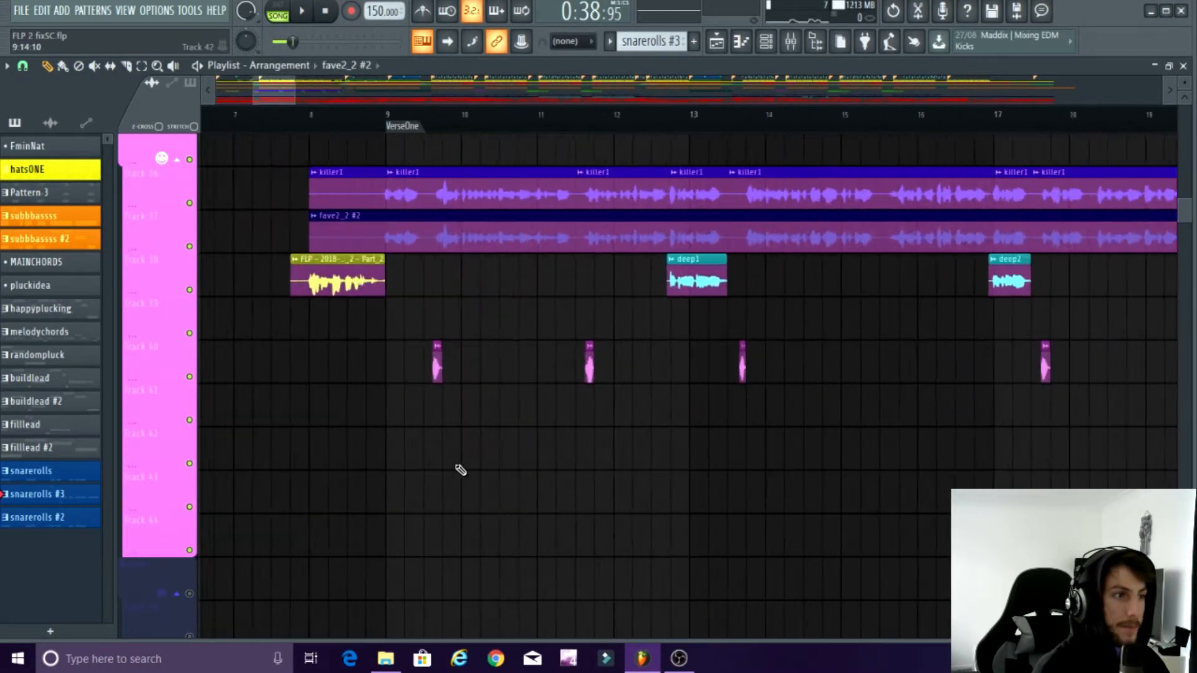
scroll(398, 130, "down", 1)
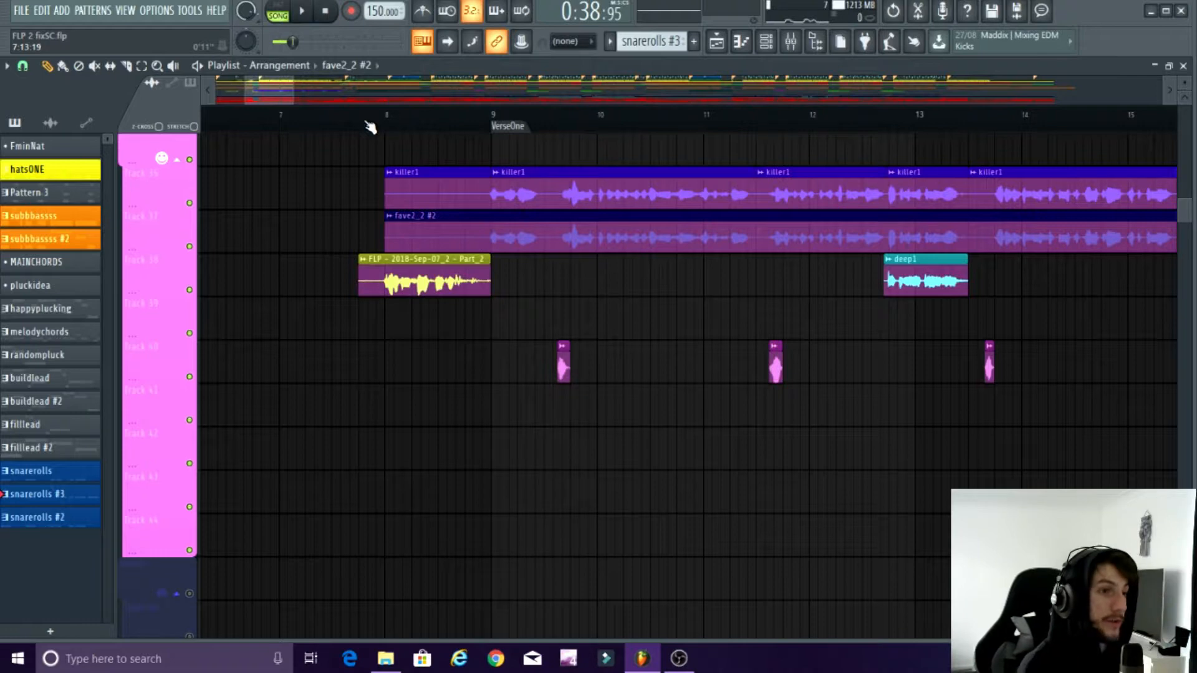
scroll(482, 419, "down", 4)
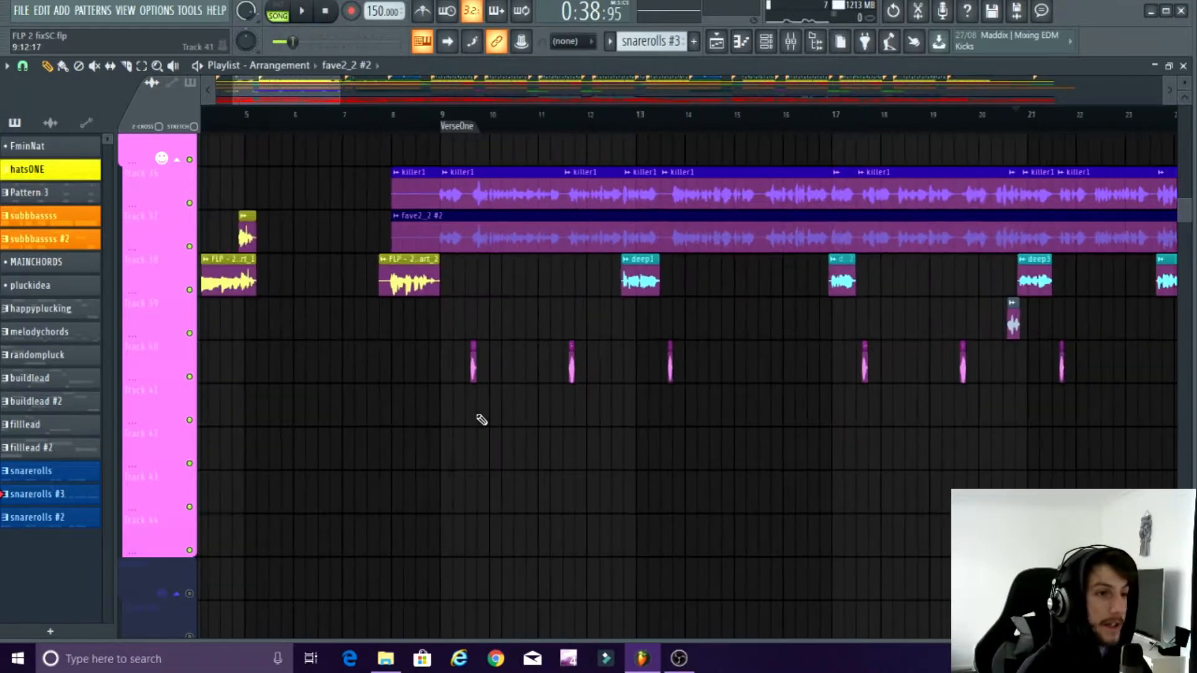
scroll(481, 420, "down", 4)
scroll(482, 419, "down", 1)
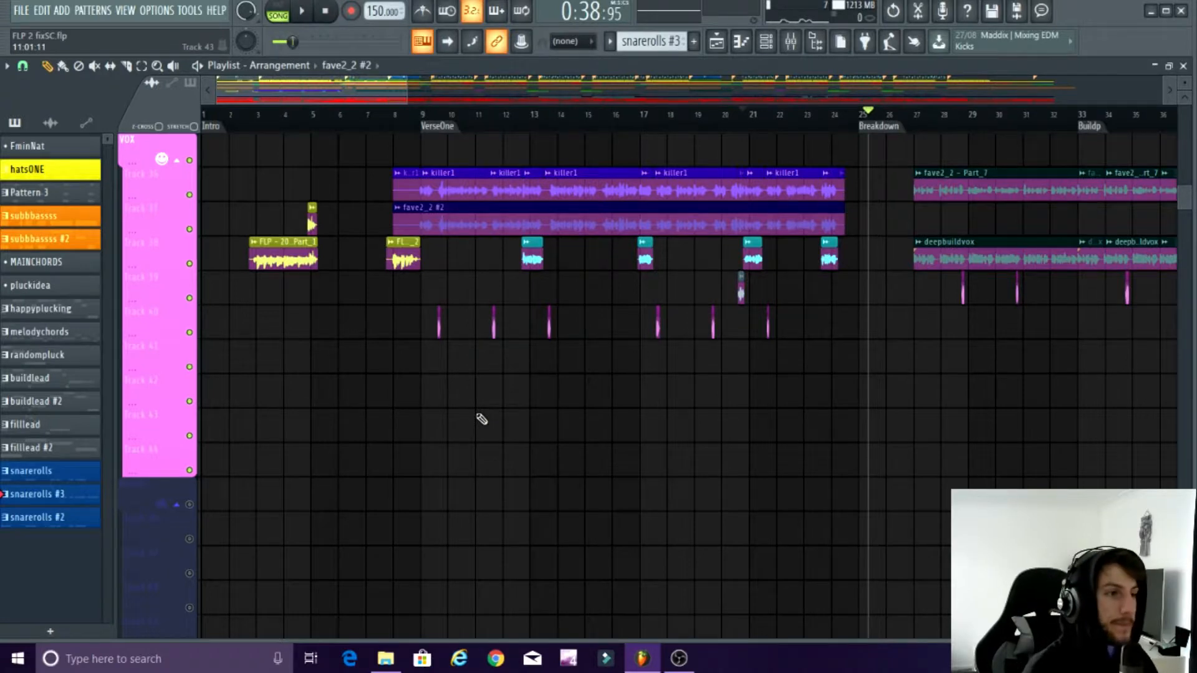
scroll(399, 452, "up", 8)
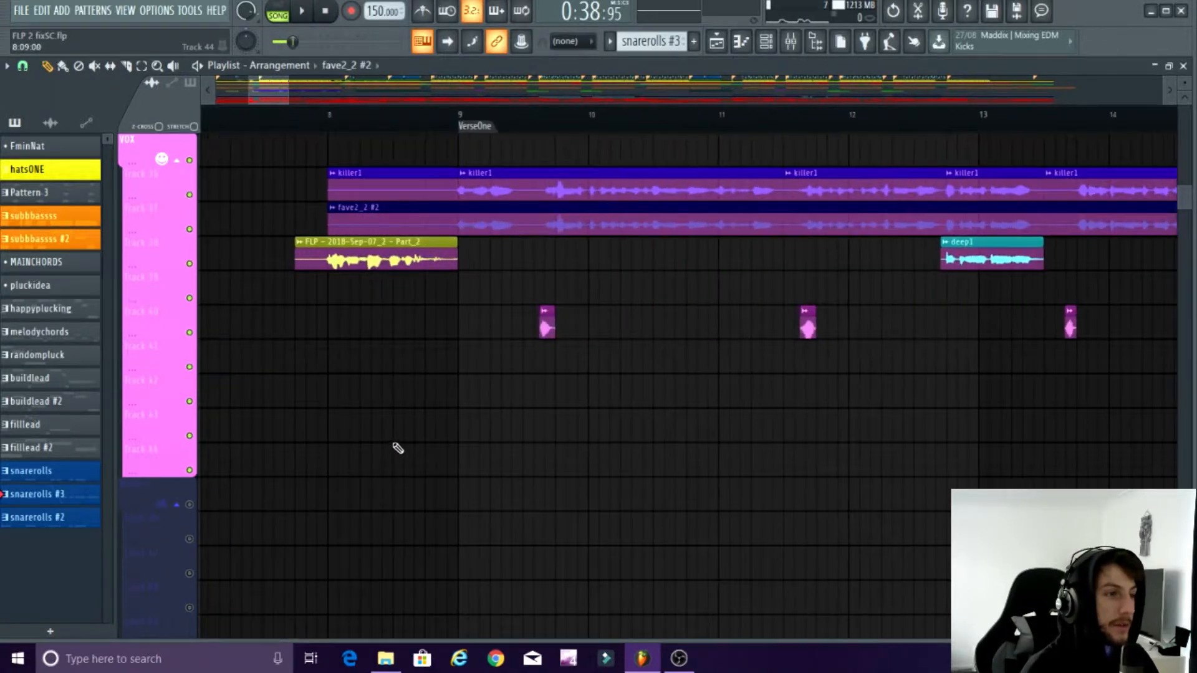
scroll(385, 435, "up", 1)
scroll(380, 433, "down", 1)
scroll(369, 428, "up", 1)
scroll(464, 443, "down", 1)
scroll(468, 443, "up", 1)
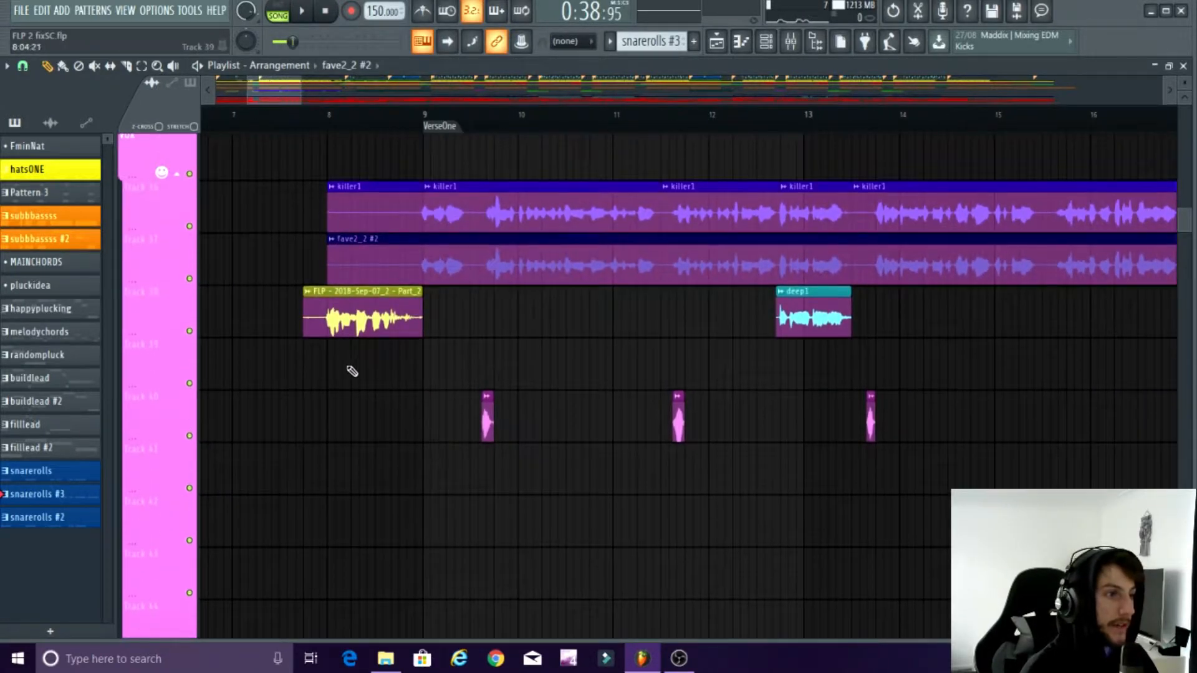
Step: Start playback just before bar 8 to hear the FLP - 2018-Sep-07_2 - Part_2 vocal clip
right_click(318, 313, "alt")
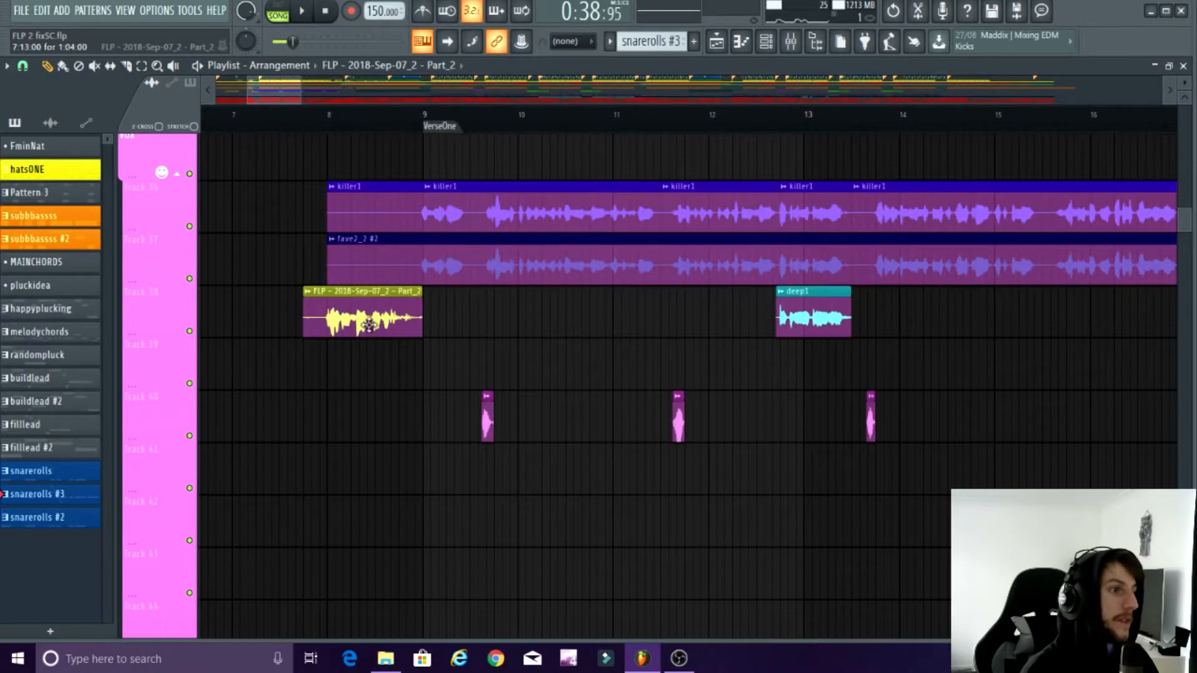
left_click(309, 114)
key("space")
Step: Solo the empty Track 41 in the VOX group of the playlist while the song plays
scroll(384, 448, "down", 2)
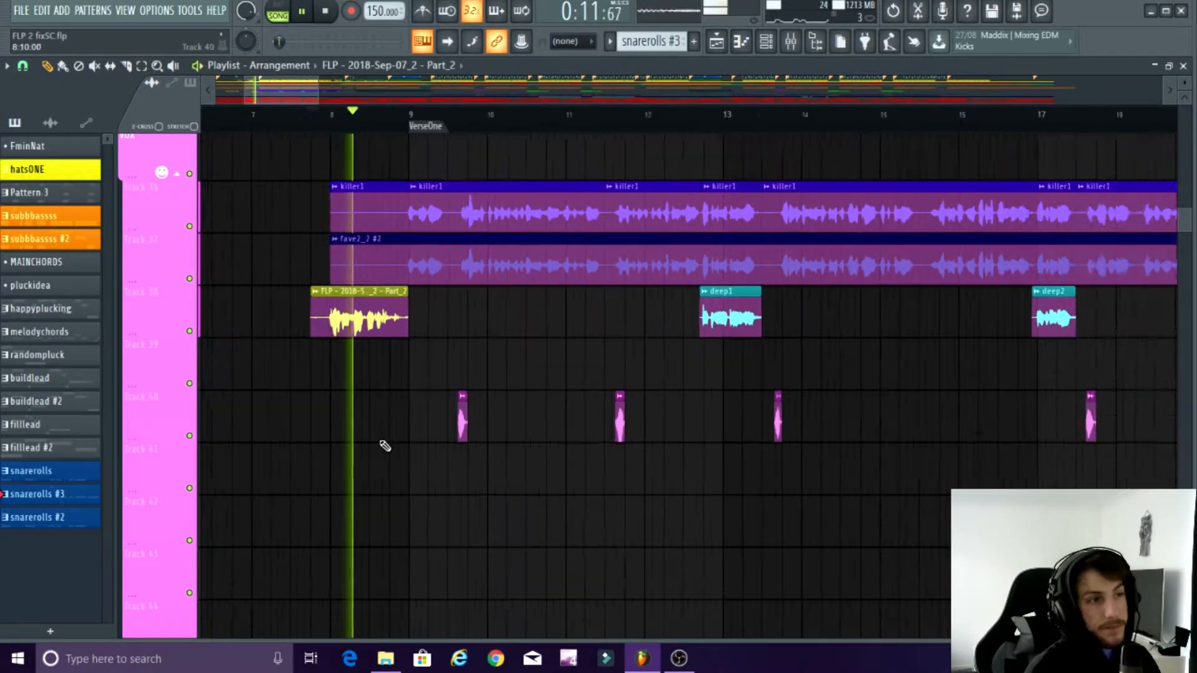
scroll(481, 464, "down", 1)
scroll(489, 472, "up", 2)
right_click(190, 478)
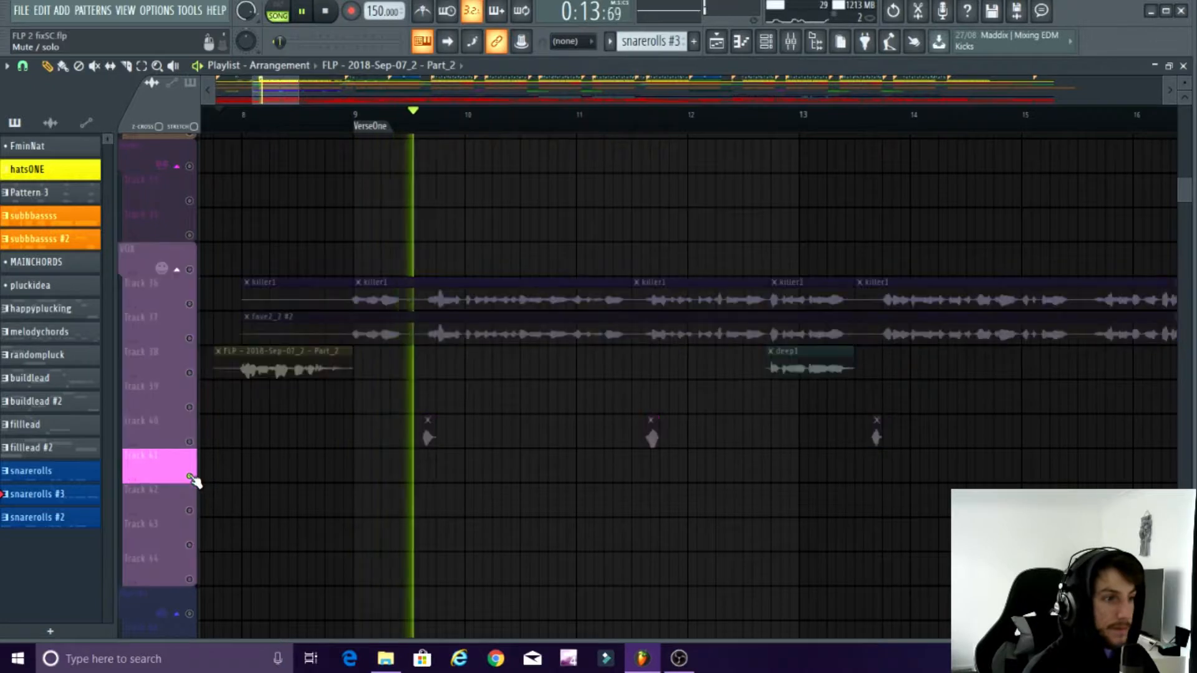
Step: Solo Tracks 40 and 41 in the VOX group and play the short vocal chop just before bar 10
right_click(190, 477)
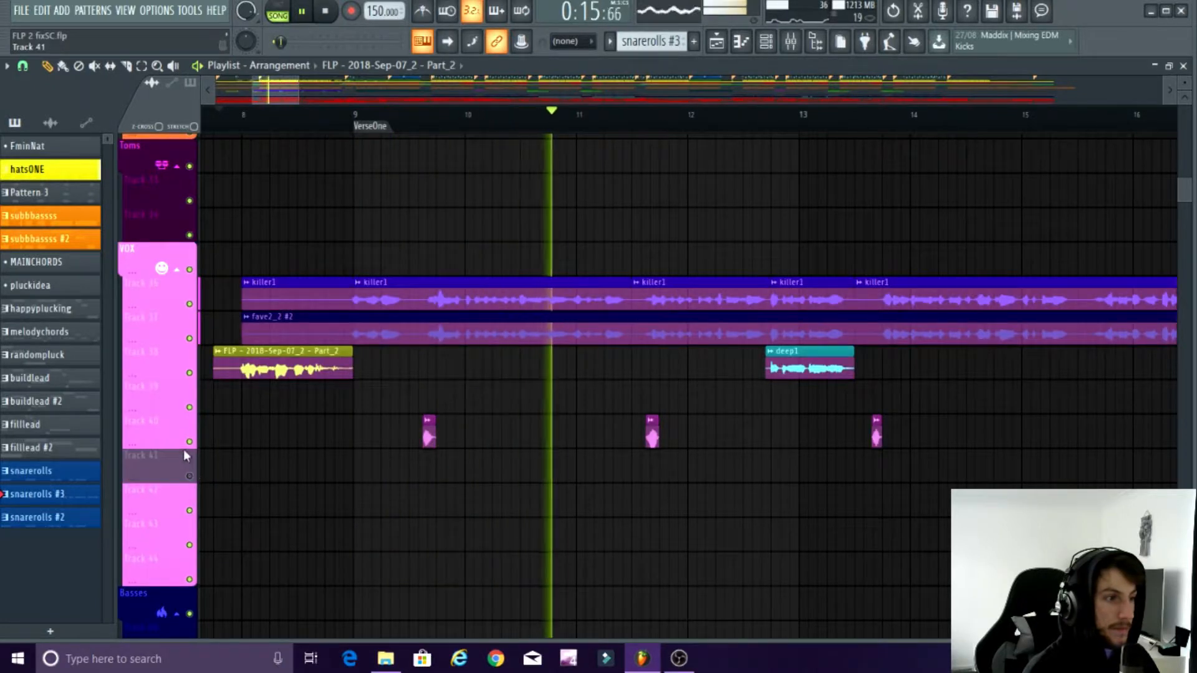
right_click(191, 473)
left_click(190, 474)
left_click(417, 117)
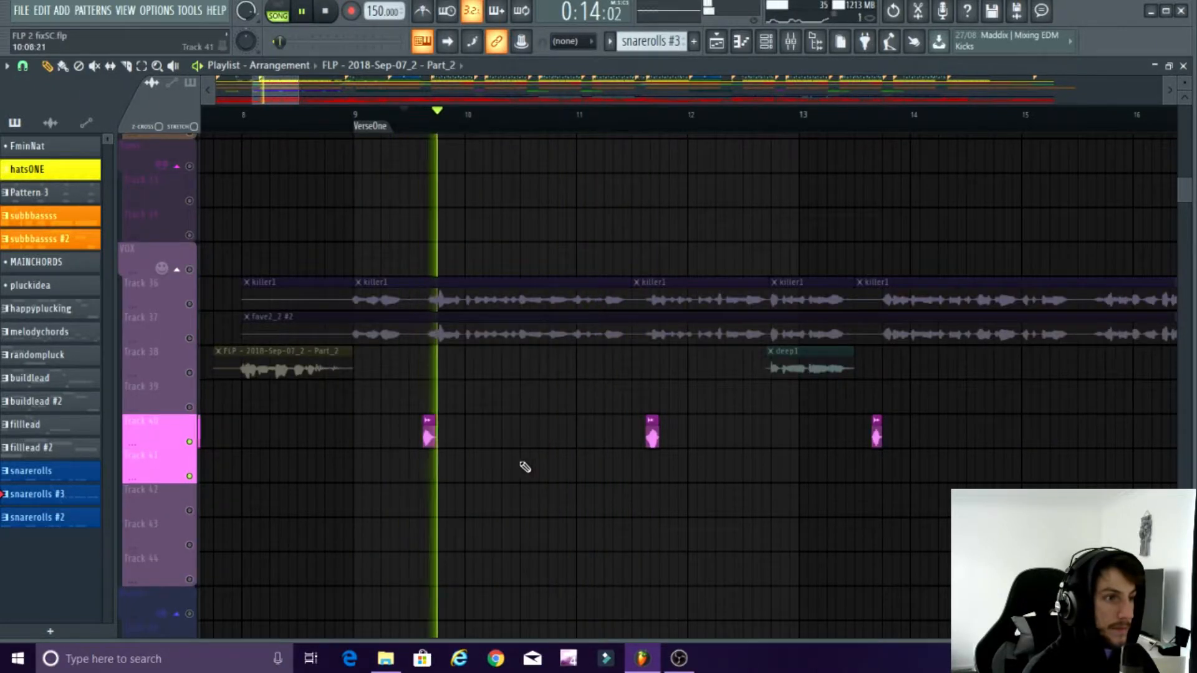
scroll(428, 479, "down", 3)
key("space")
key("space")
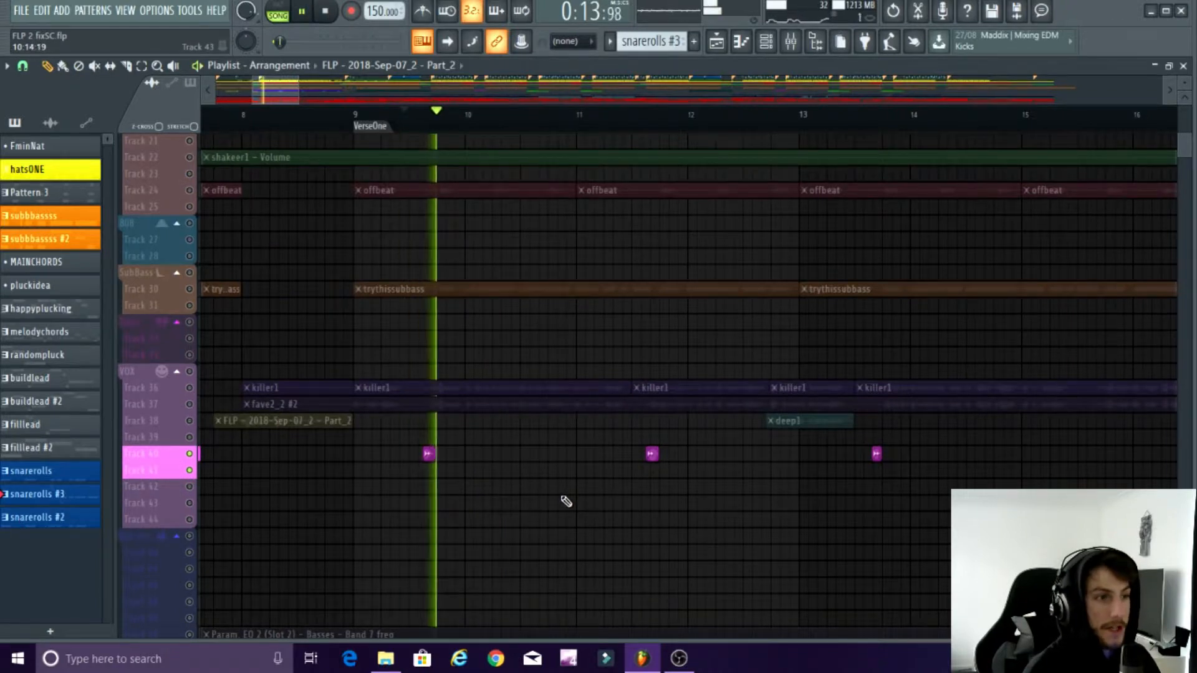
Step: Play the second vocal chop on Track 40, between bars 11 and 12, with the other tracks still muted
scroll(566, 501, "down", 2)
scroll(699, 518, "up", 3)
left_click(494, 115)
scroll(742, 494, "down", 2)
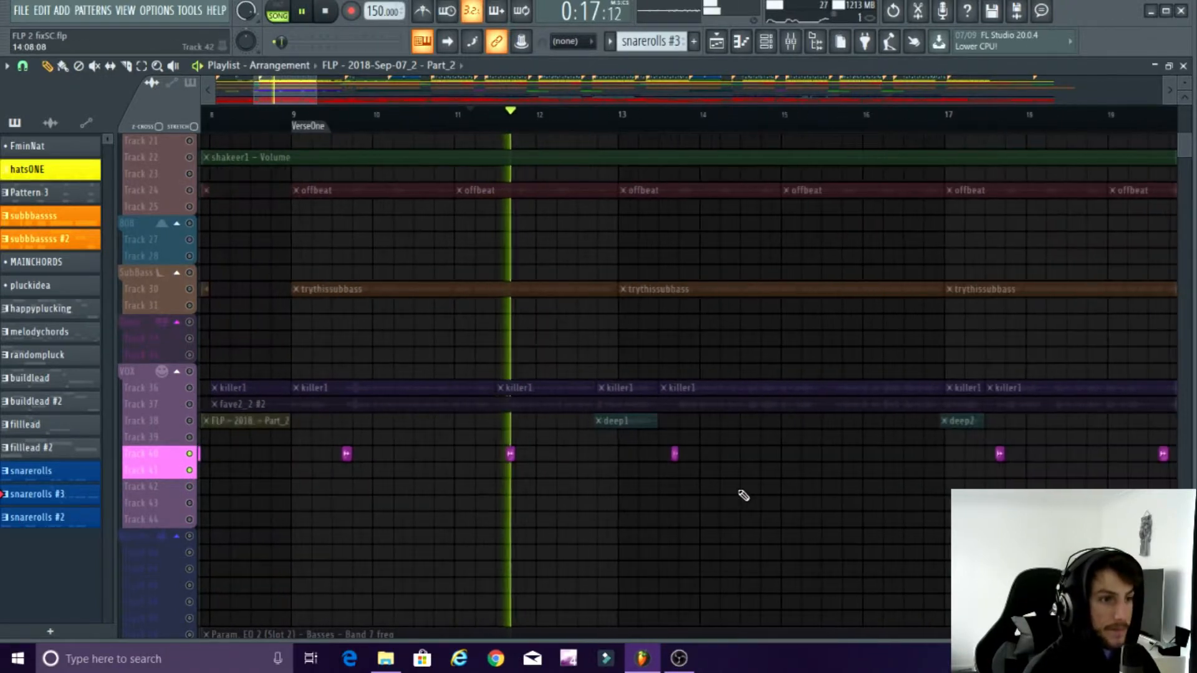
scroll(719, 494, "up", 3)
scroll(697, 458, "up", 4)
key("space")
Step: Unmute Track 38 and play the deep1 vocal clip around bar 13
left_click(181, 318)
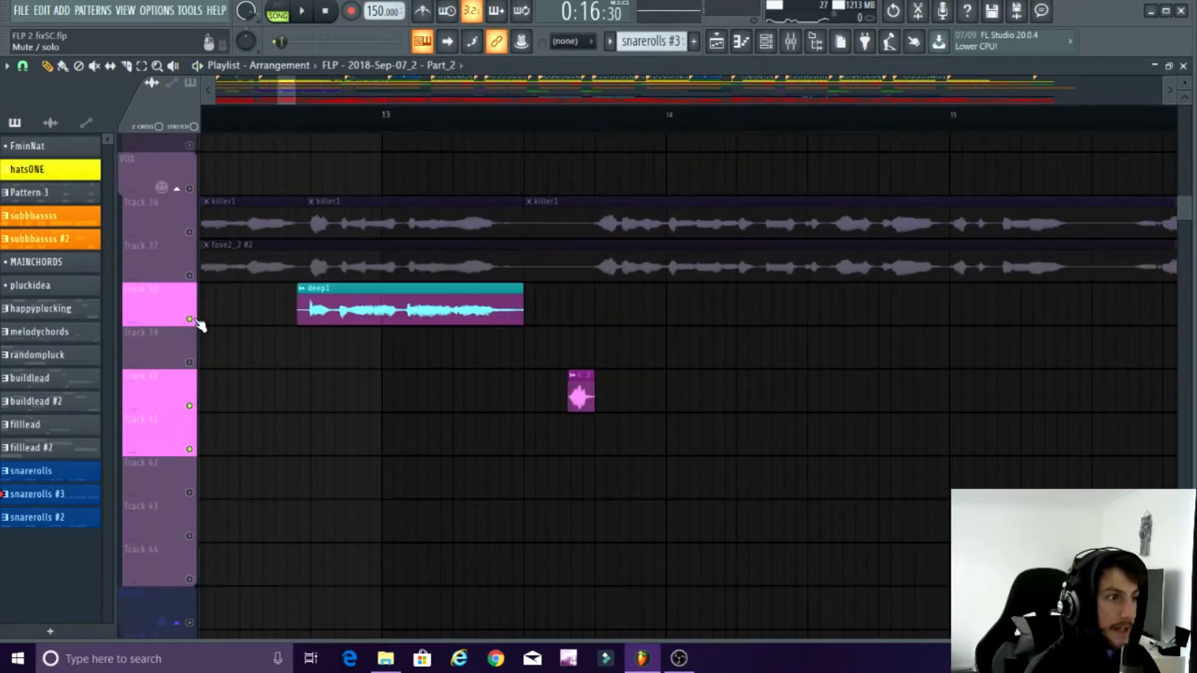
scroll(278, 168, "down", 2)
key("space")
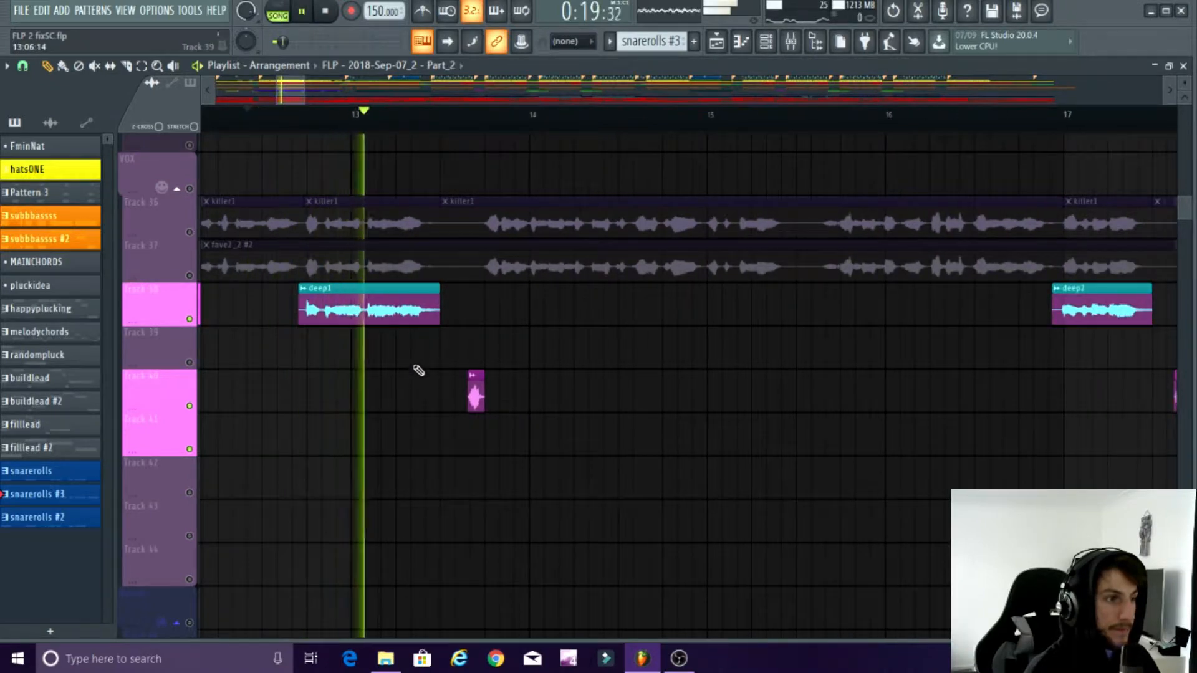
key("space")
Step: Unmute Tracks 36 and 37 and play the deep1 clip together with the killer1 and fave2_2 #2 vocals from bar 12
left_click(190, 276)
left_click(189, 232)
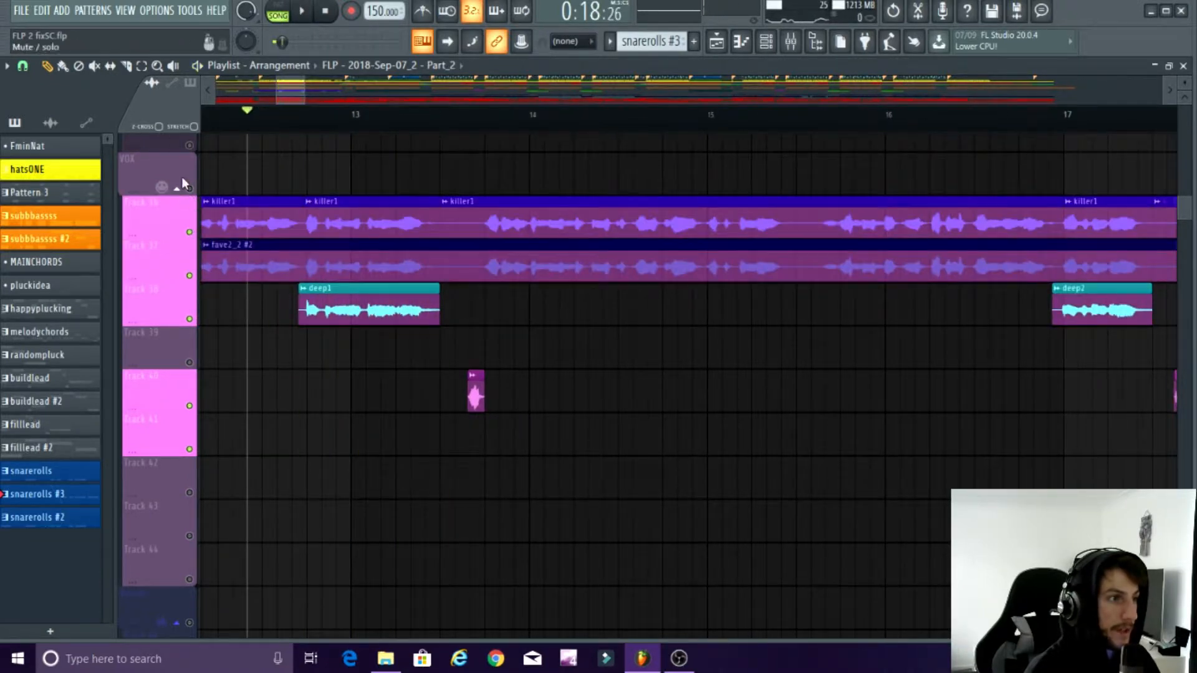
left_click(215, 120)
key("space")
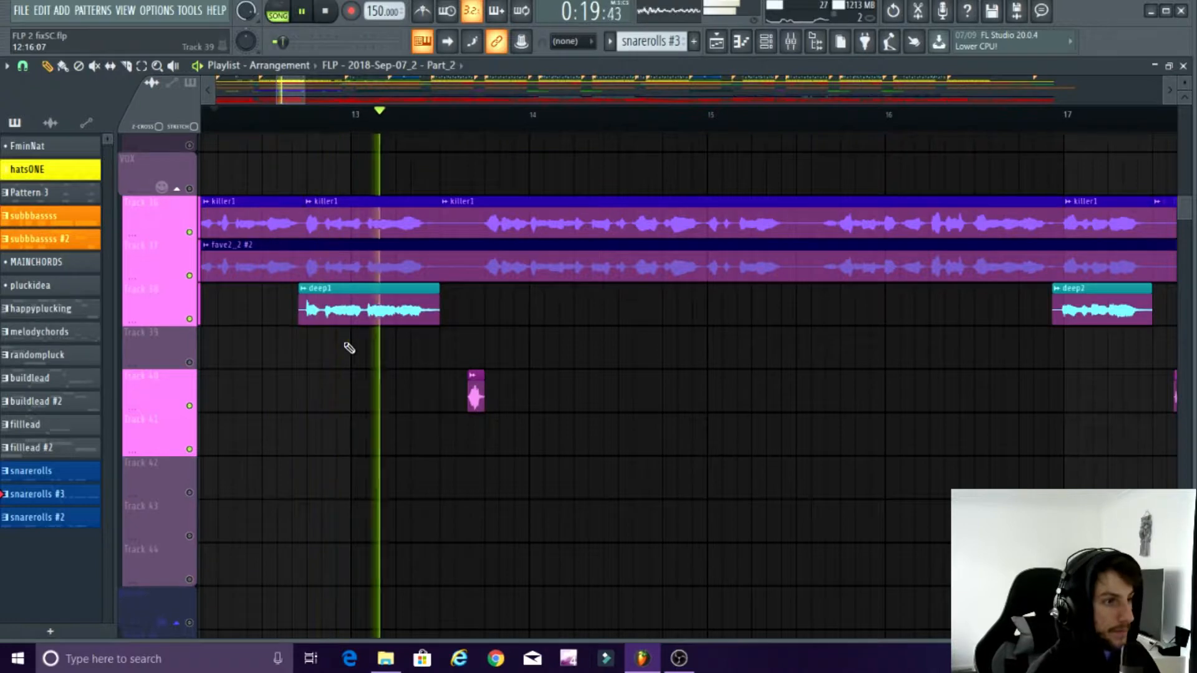
key("space")
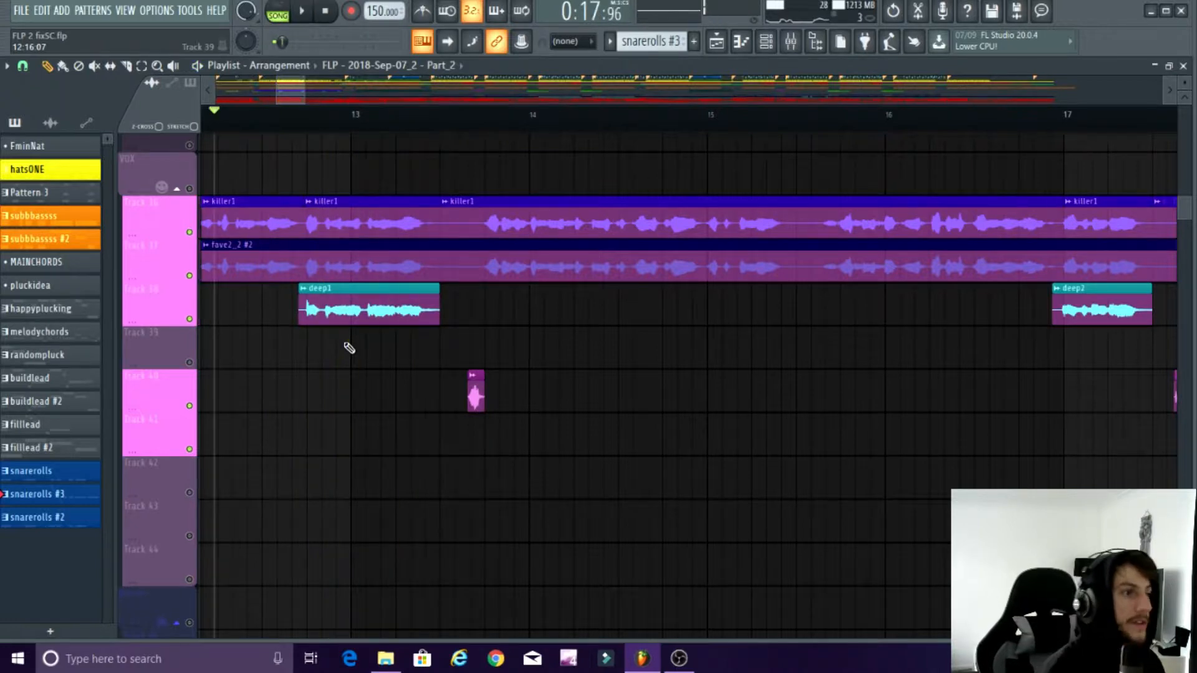
Step: Open the deep1 clip's channel and examine the effect chain on its deeps mixer track, briefly checking the neighbouring track
double_click(351, 305)
left_click(790, 42)
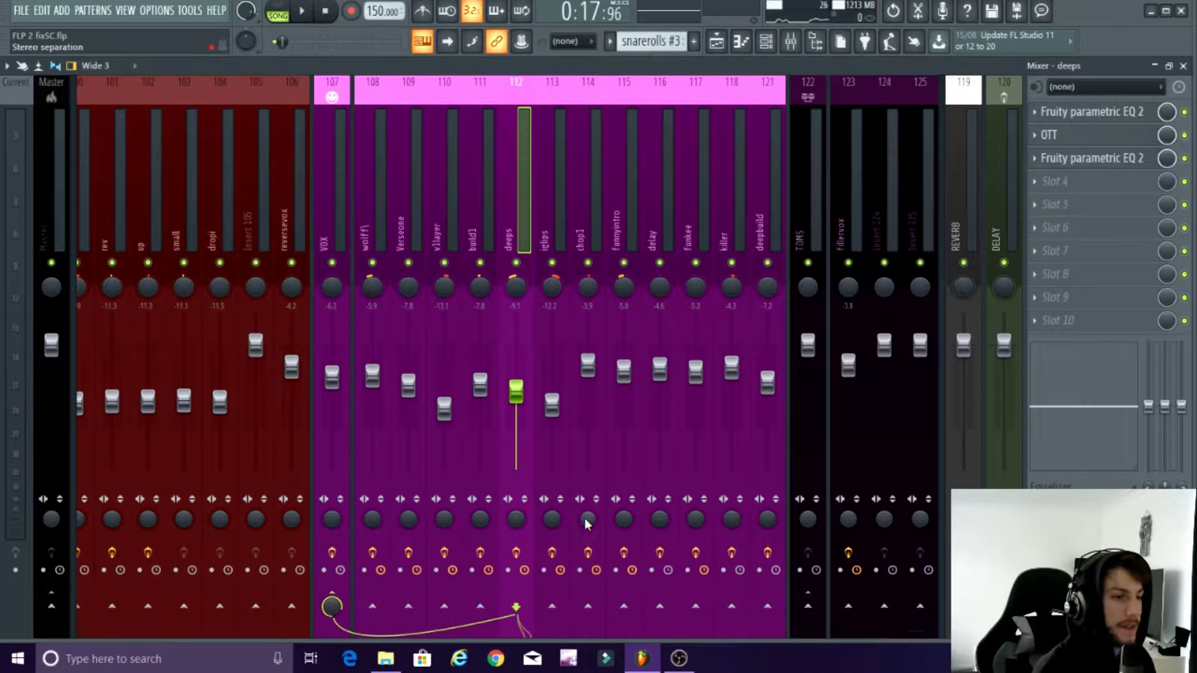
mouse_move(913, 632)
left_mouse_down()
mouse_move(705, 628)
mouse_move(919, 623)
mouse_move(905, 623)
left_mouse_up()
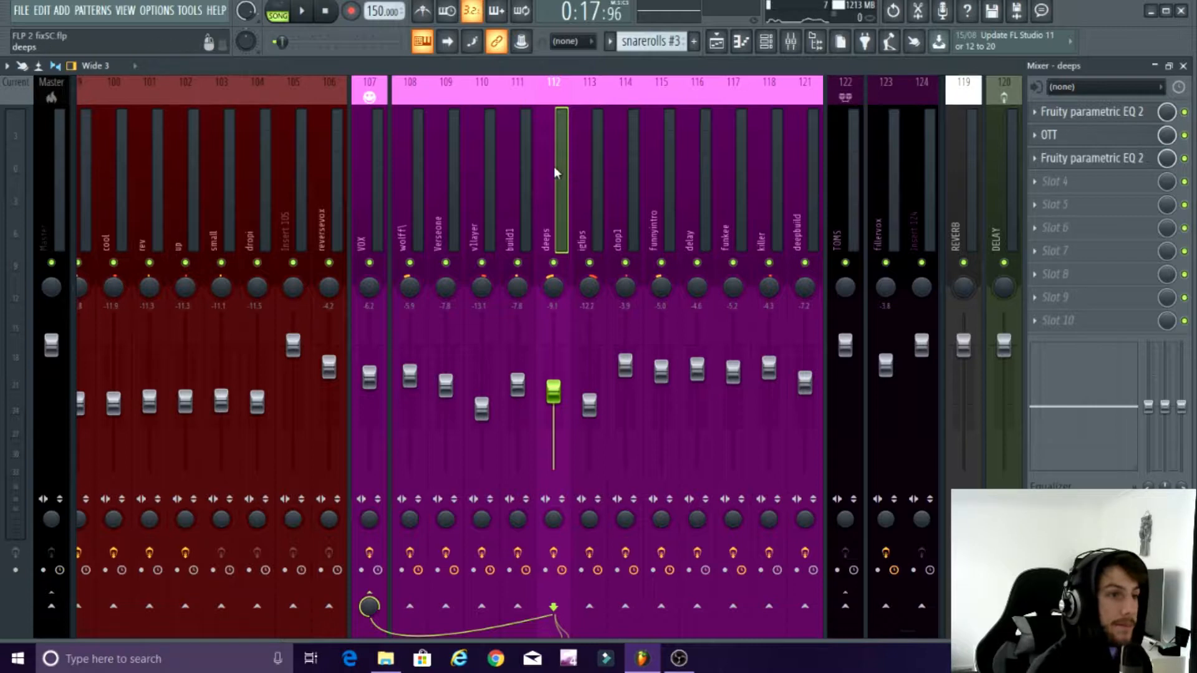
left_click(595, 171)
left_click(568, 172)
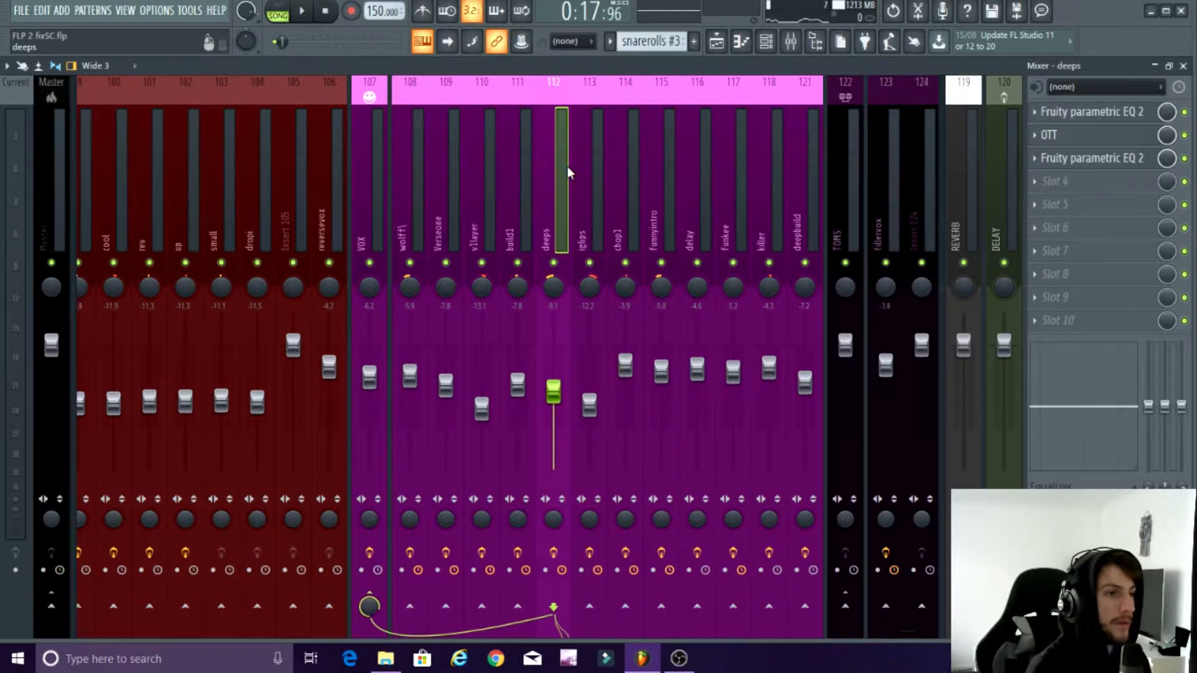
Step: Close the mixer and play the soloed vocal layers from bar 12 in the playlist
left_click(1184, 69)
right_click(745, 417)
key("space")
scroll(617, 387, "down", 3)
scroll(697, 401, "down", 6)
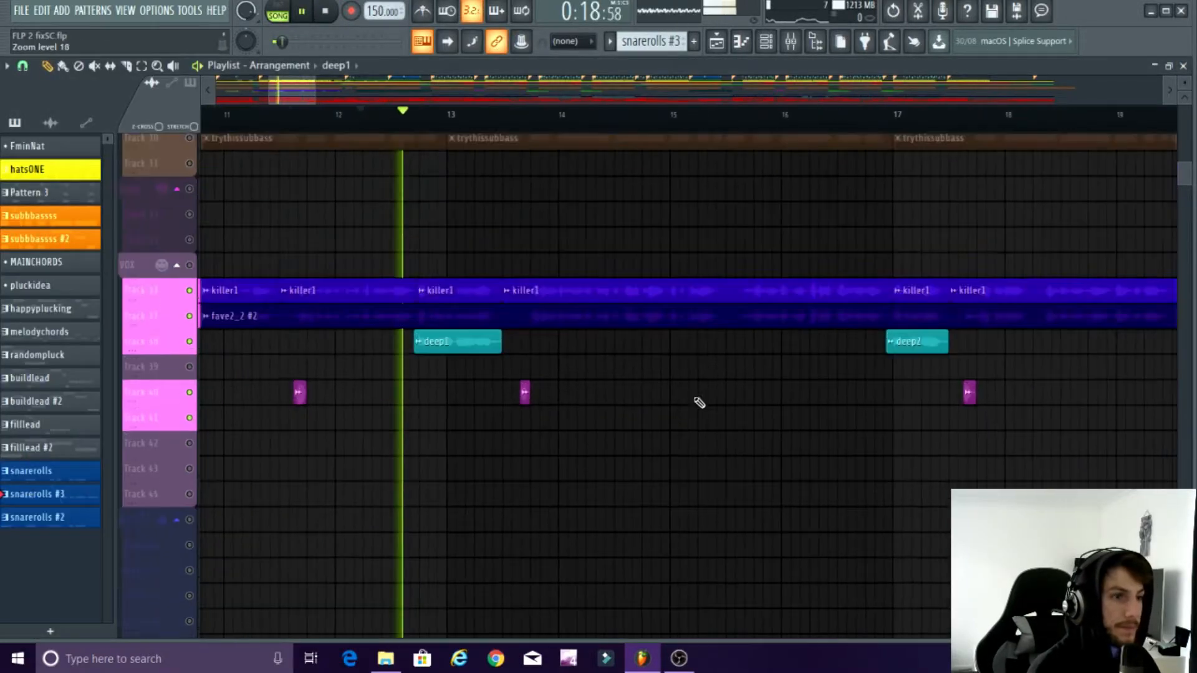
scroll(867, 440, "down", 4)
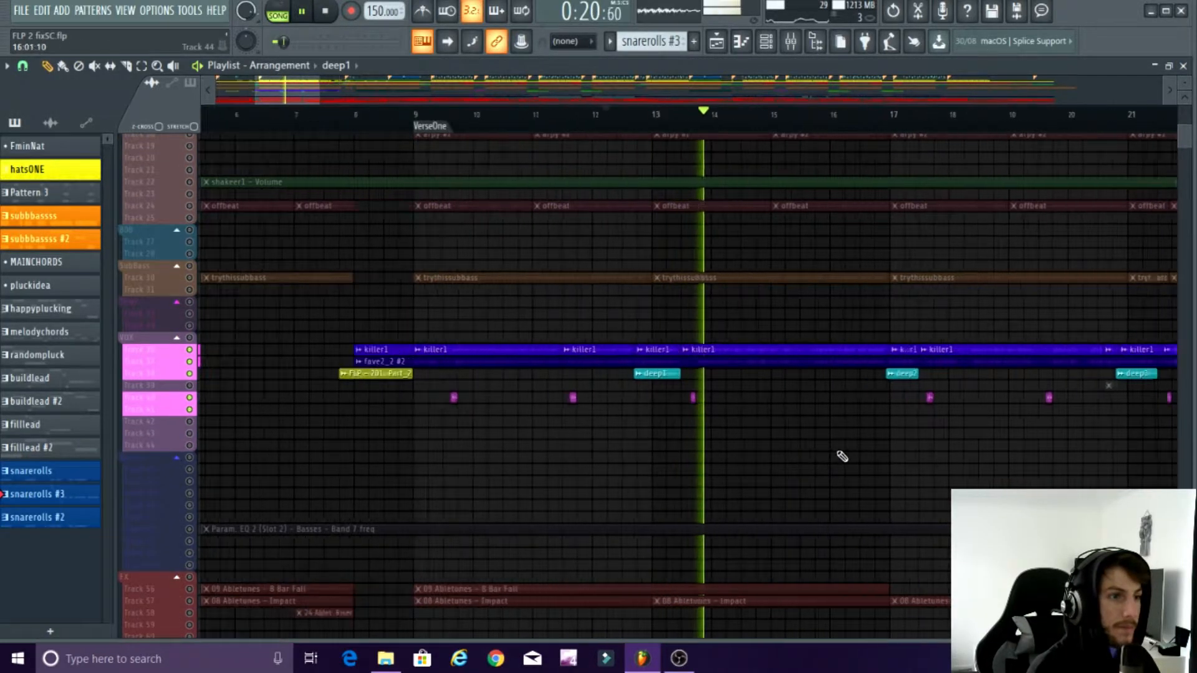
key("space")
Step: Unsolo all playlist tracks and play the song from just before VerseOne while watching the VOX tracks' meters in the mixer
scroll(873, 468, "up", 2)
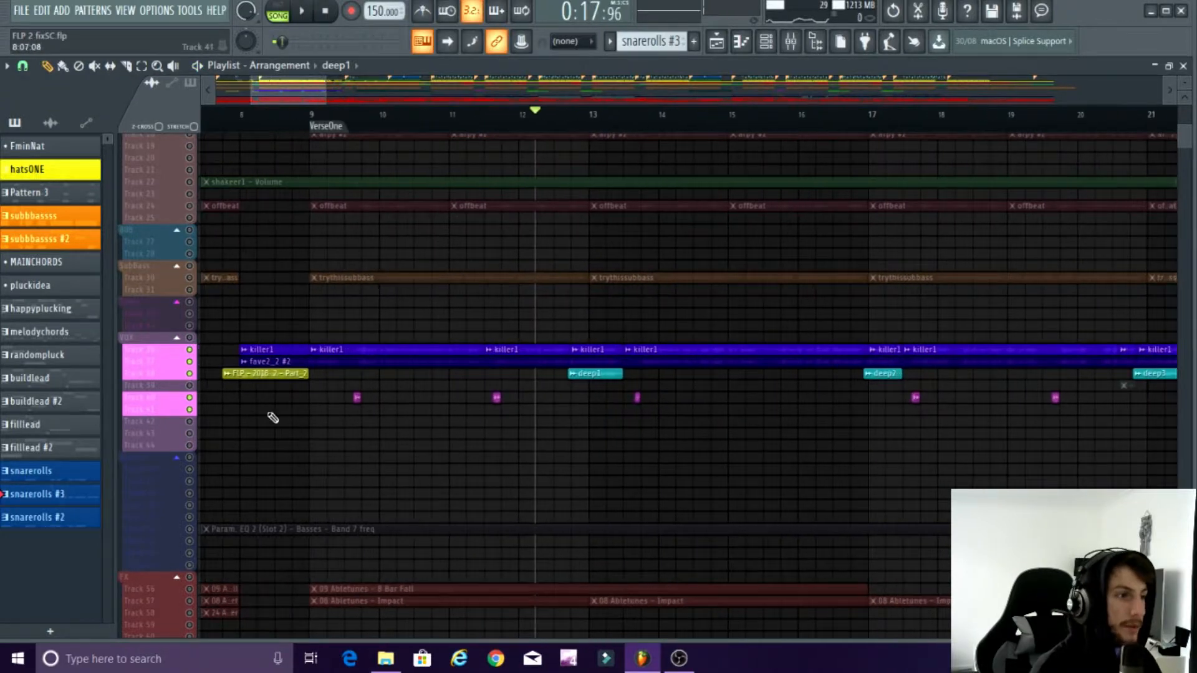
right_click(189, 350)
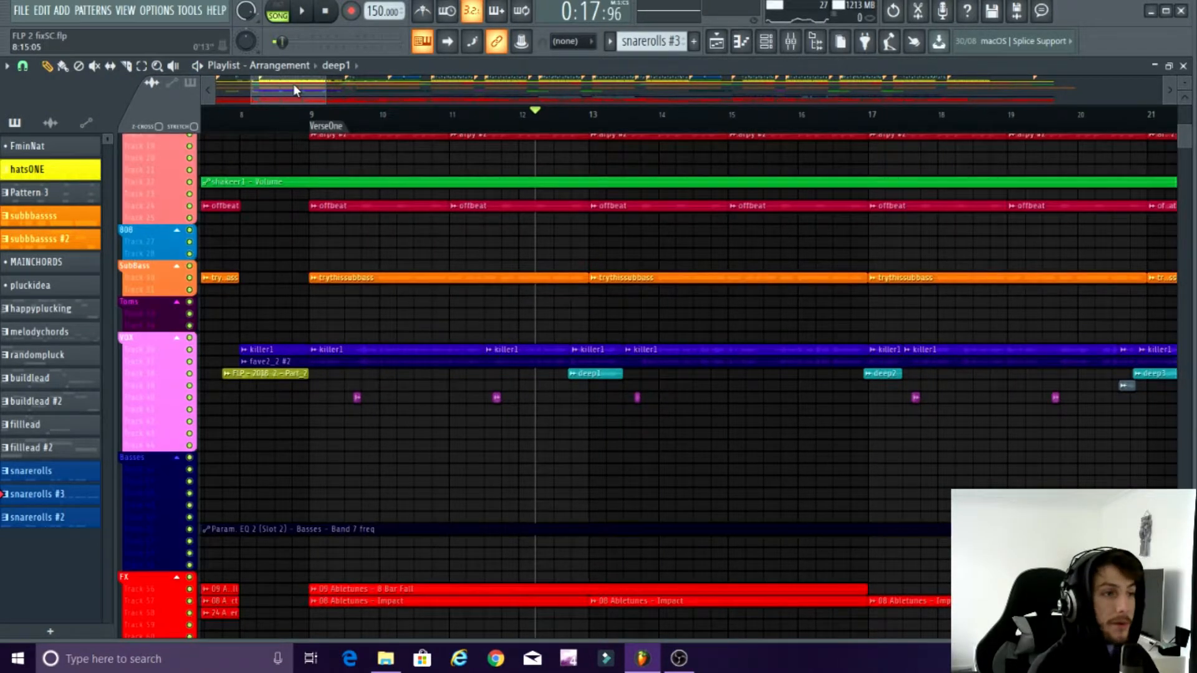
left_click(284, 118)
left_click(790, 42)
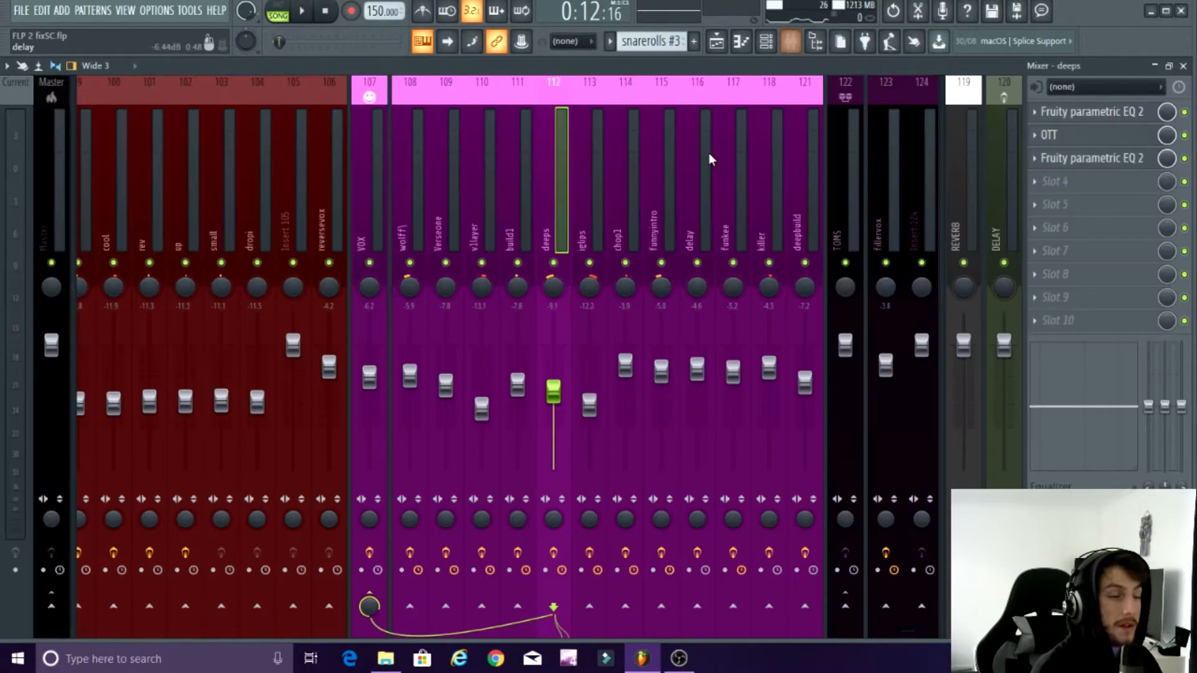
key("space")
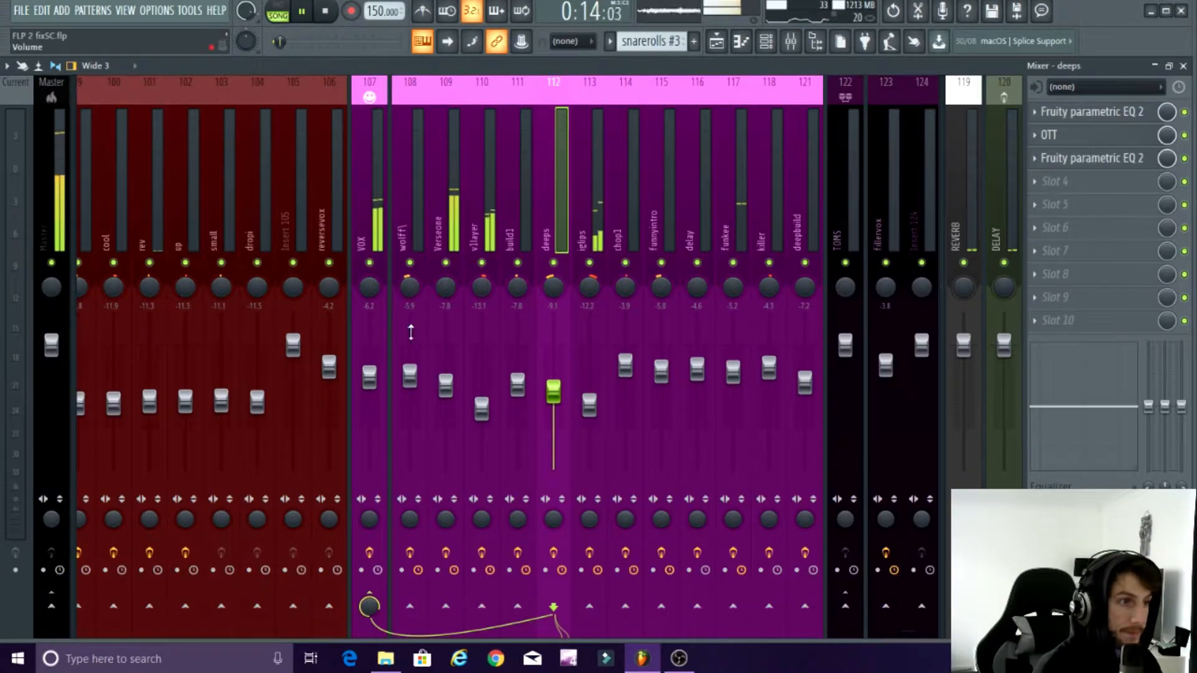
left_click_drag(900, 633, 872, 623)
key("space")
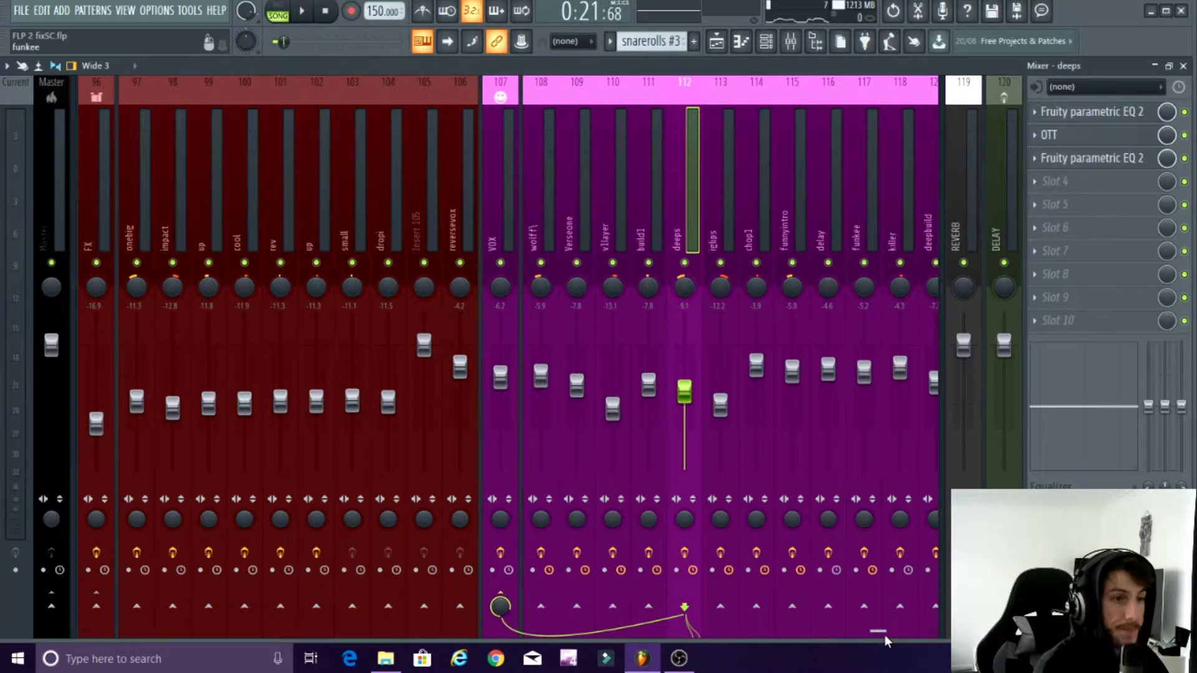
Step: Compare fader levels from the drum tracks to the VOX tracks, and play the verse with the vocal meters in view
left_click_drag(884, 634, 903, 630)
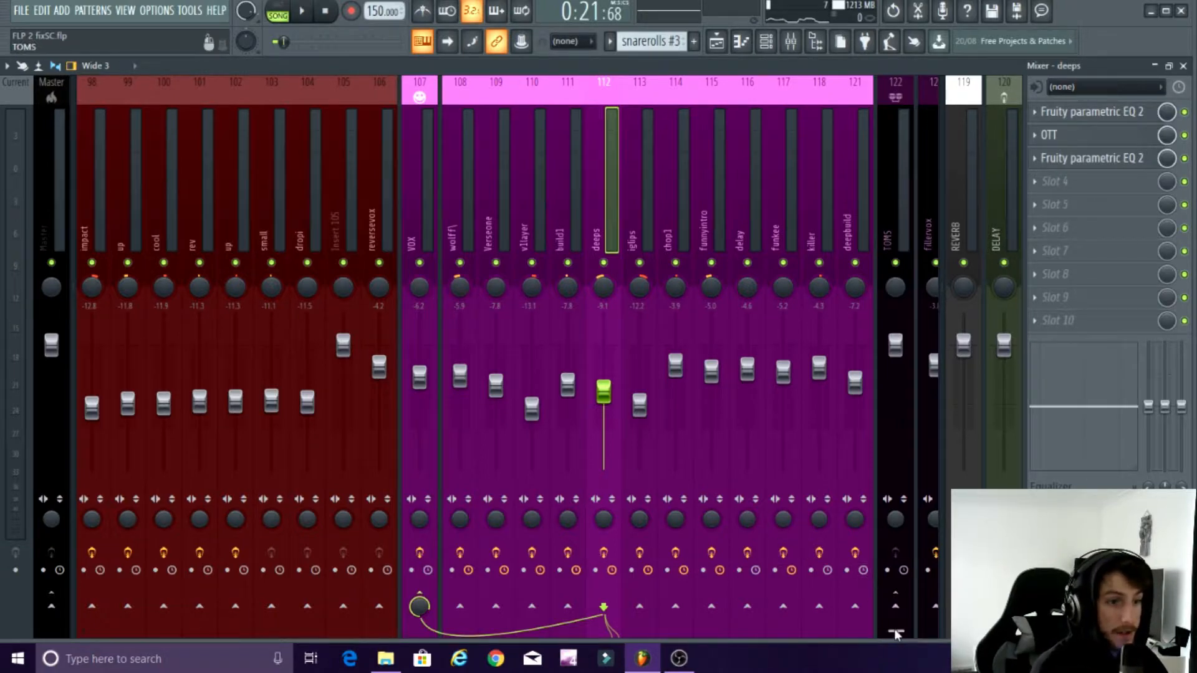
left_click_drag(897, 632, 70, 604)
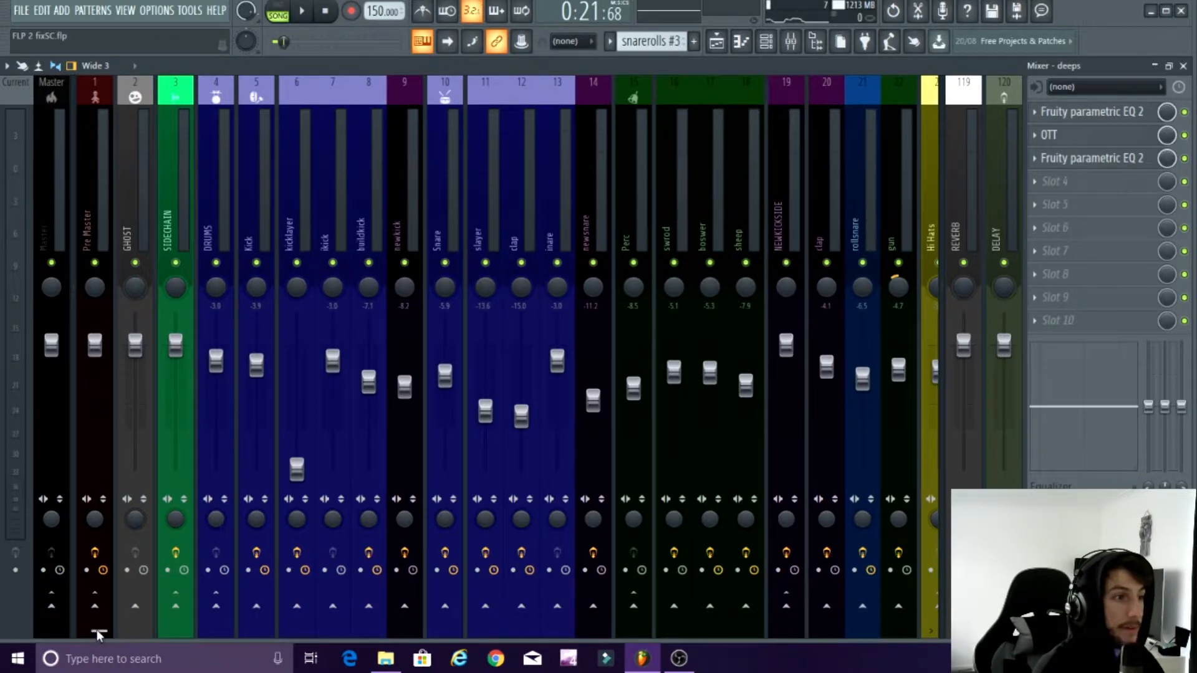
left_click_drag(96, 630, 910, 620)
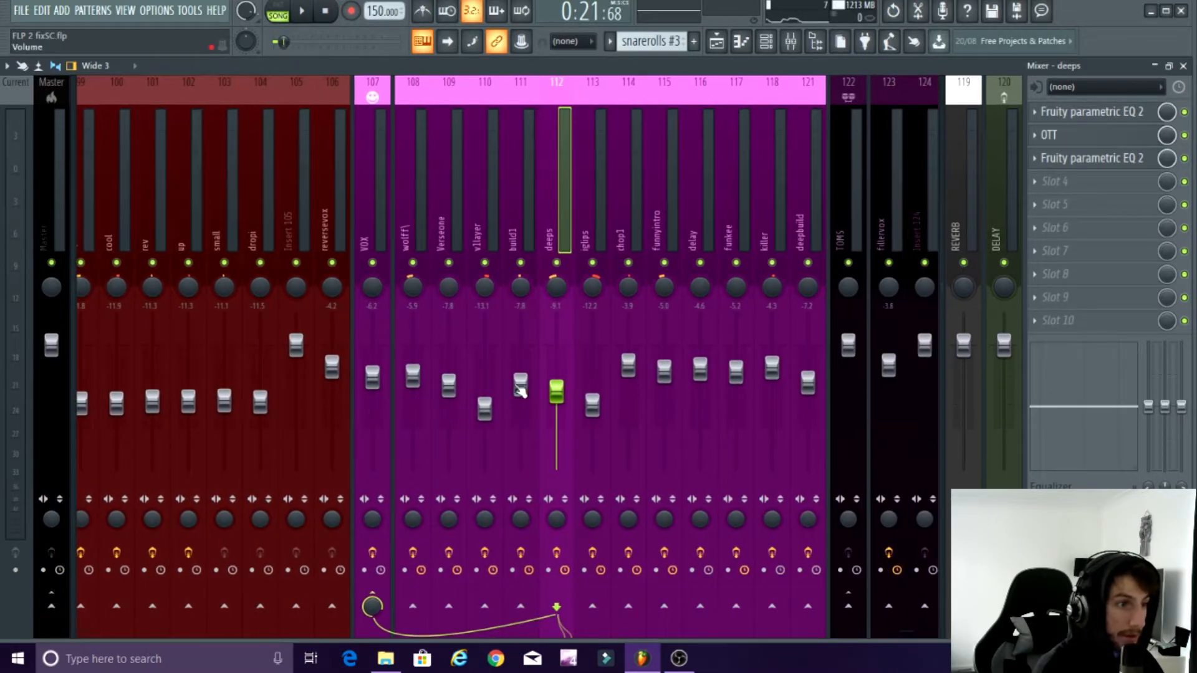
key("space")
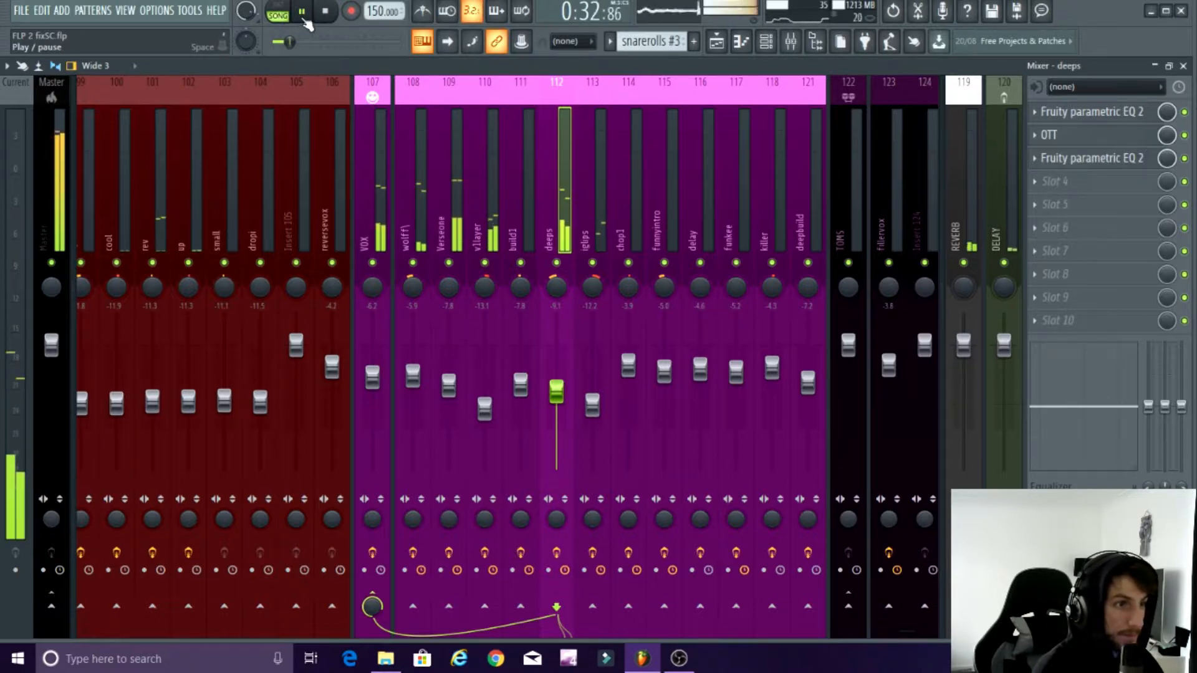
left_click(302, 19)
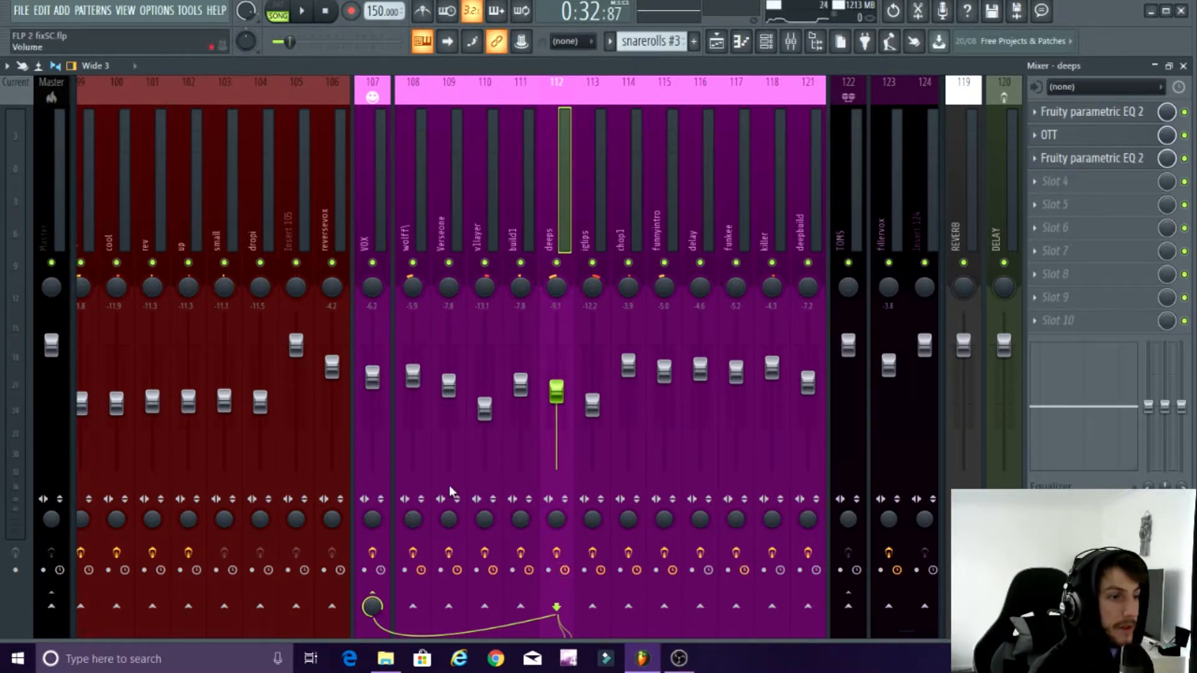
mouse_move(909, 630)
left_mouse_down()
mouse_move(881, 630)
mouse_move(894, 630)
left_mouse_up()
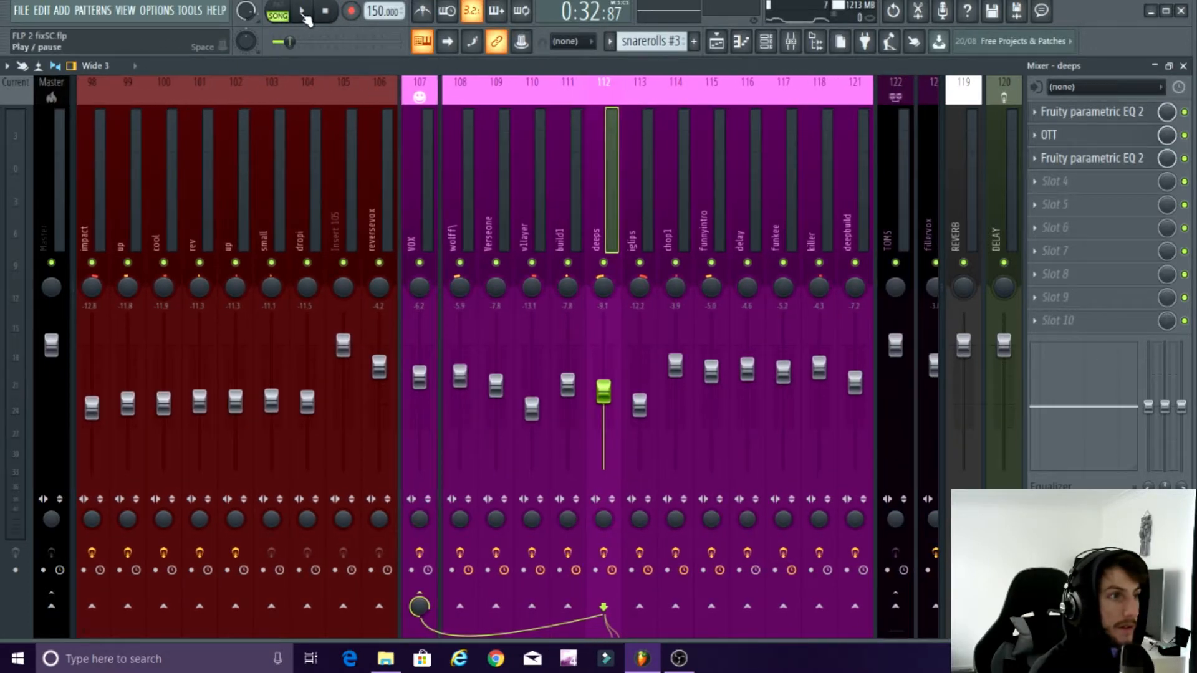
Step: Close the current project and restart FL Studio 20 from the desktop
left_click(1180, 13)
left_click(636, 371)
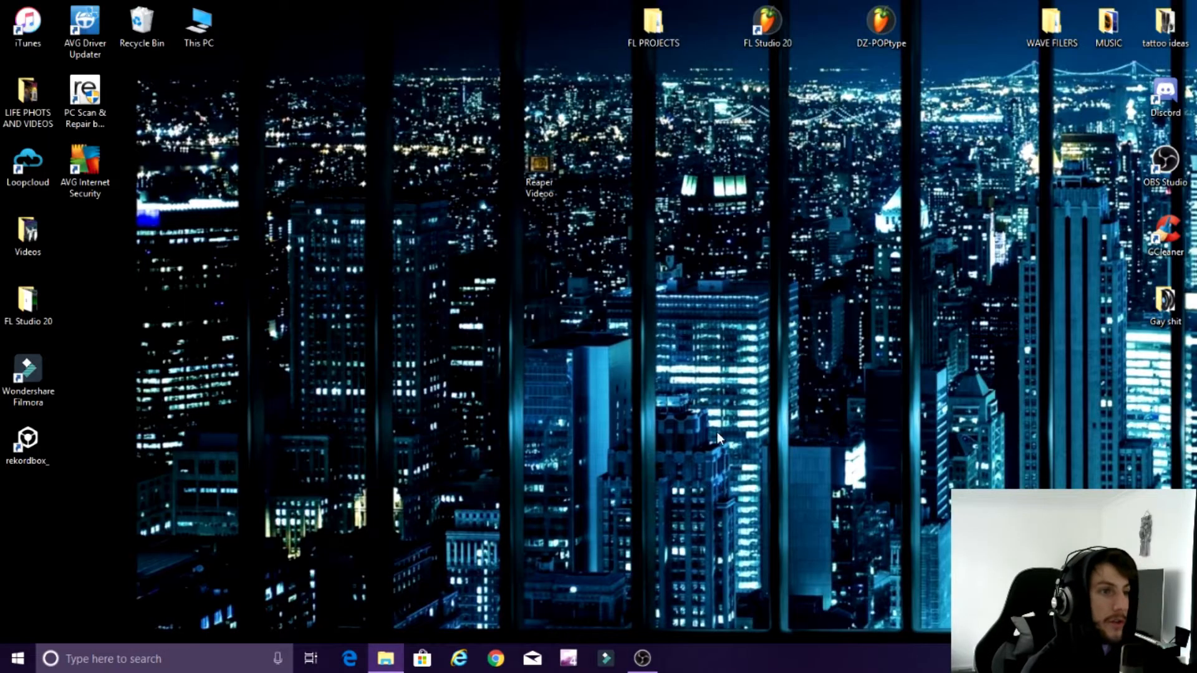
double_click(767, 25)
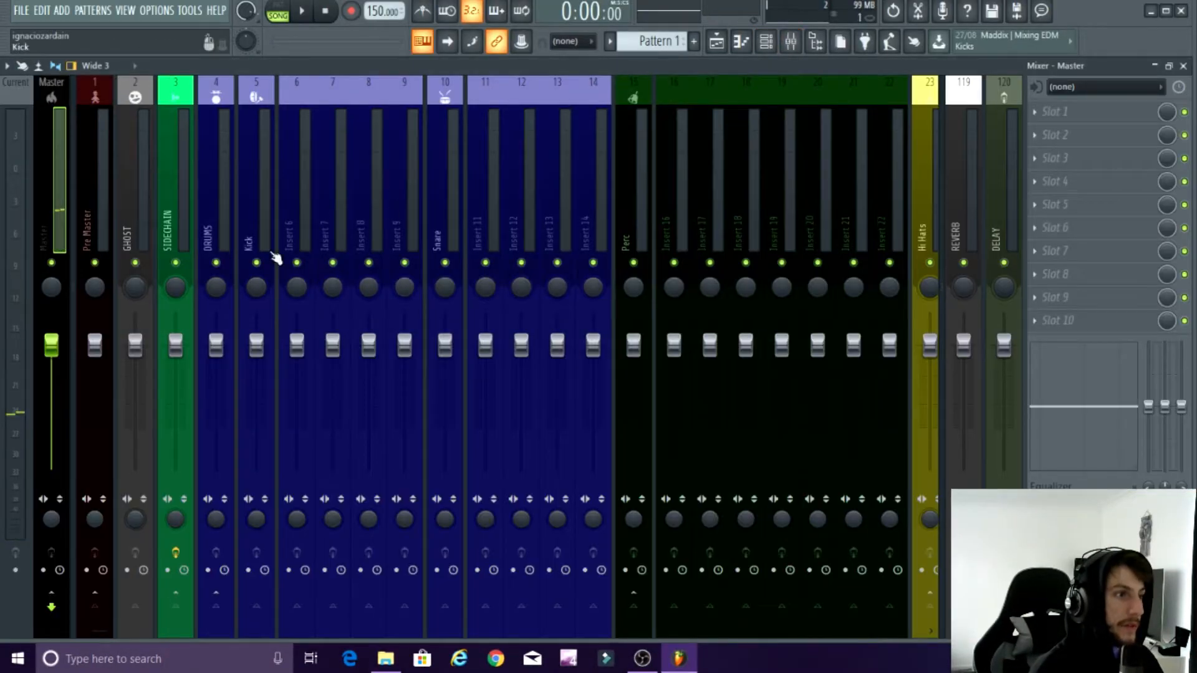
Step: Lower DRUMS to about -3.2, Kick -1.9, Insert 6 -4.6, Insert 7 -3.1 and Snare -4.8, and reduce Inserts 8 and 9 slightly
mouse_move(296, 345)
left_mouse_down()
mouse_move(297, 368)
mouse_move(256, 354)
left_mouse_up()
left_click_drag(333, 344, 333, 361)
mouse_move(368, 344)
left_mouse_down()
mouse_move(368, 356)
mouse_move(444, 370)
left_mouse_up()
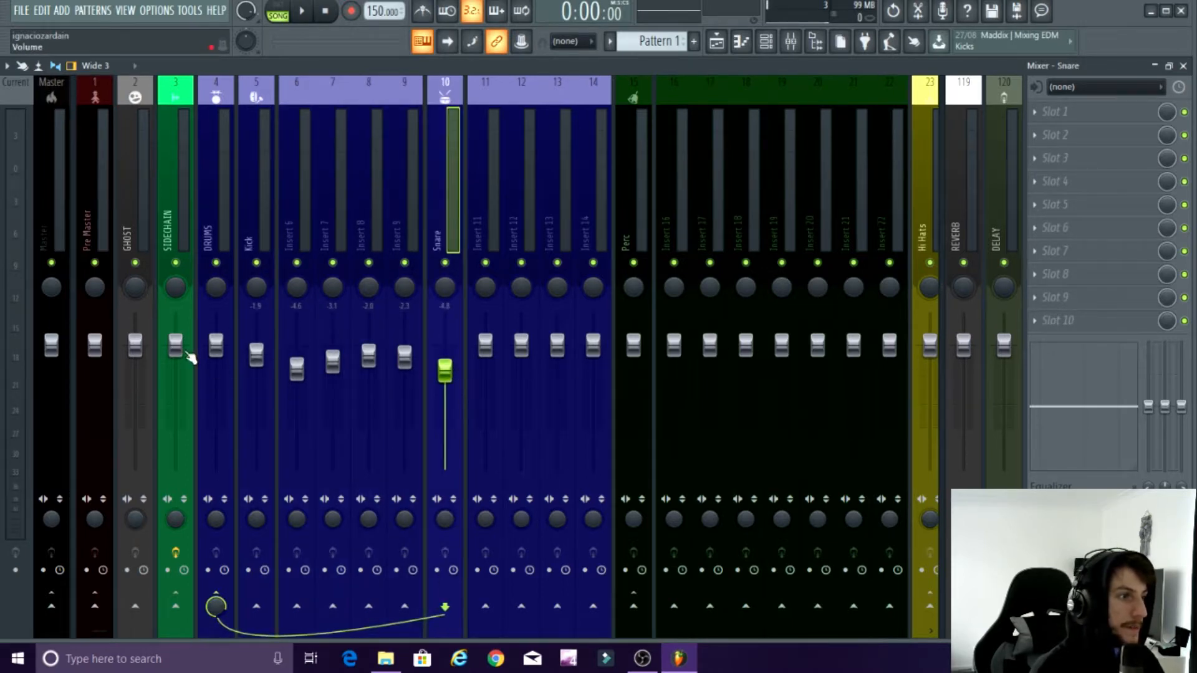
left_click_drag(216, 346, 216, 362)
Step: Lower Keys to about -3.6 and Inserts 33 to 37 to about -4.3, -5.5, -4.7, -7.2 and -2.4
left_click_drag(104, 631, 271, 629)
mouse_move(490, 348)
left_mouse_down()
mouse_move(491, 366)
mouse_move(532, 368)
left_mouse_up()
mouse_move(568, 346)
left_mouse_down()
mouse_move(570, 375)
mouse_move(640, 382)
left_mouse_up()
left_click_drag(676, 345, 676, 358)
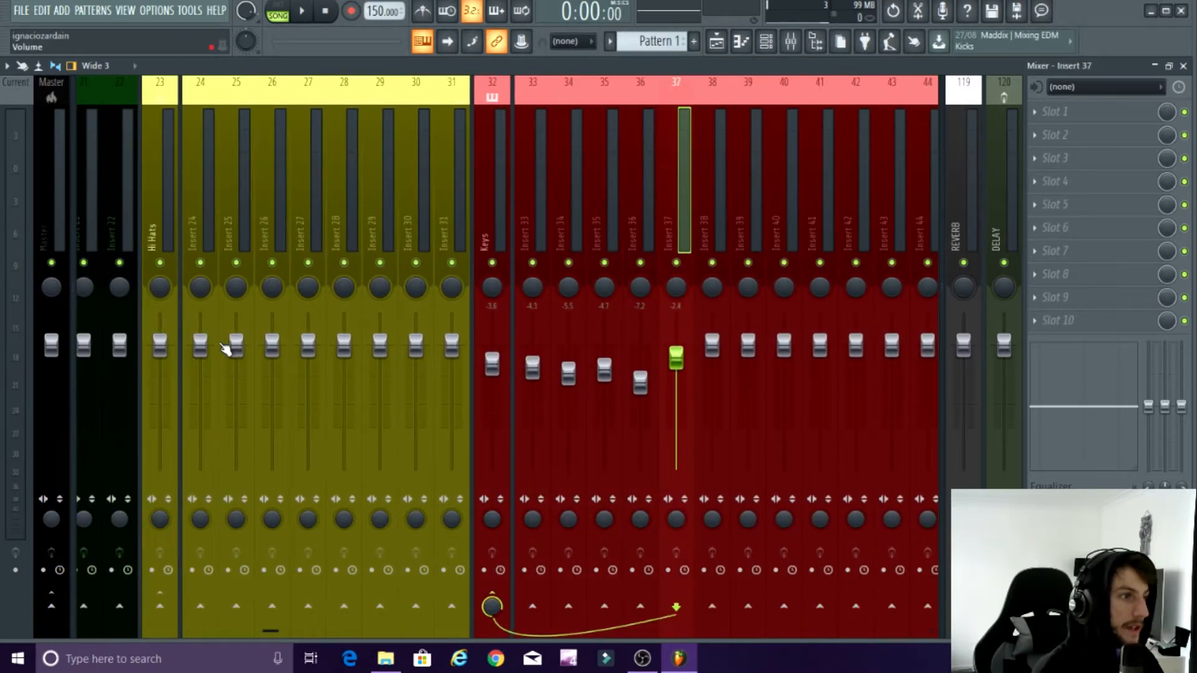
Step: Lower the faders of Inserts 24 to 27 and the Hi Hats bus slightly
left_click_drag(200, 345, 200, 361)
mouse_move(236, 346)
left_mouse_down()
mouse_move(236, 362)
mouse_move(272, 361)
left_mouse_up()
left_click_drag(308, 346, 308, 369)
left_click_drag(160, 347, 159, 365)
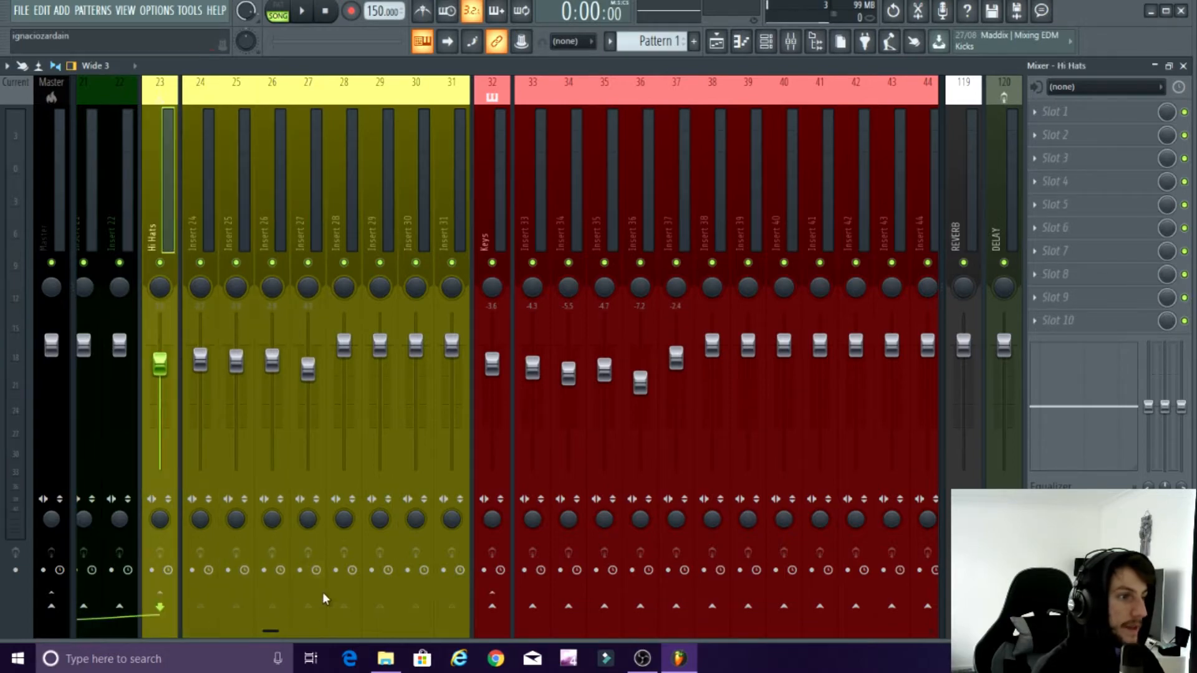
Step: Try the Wide 2 mixer layout, switch to Compact 2 instead, and select the DRUMS track
left_click_drag(273, 631, 93, 626)
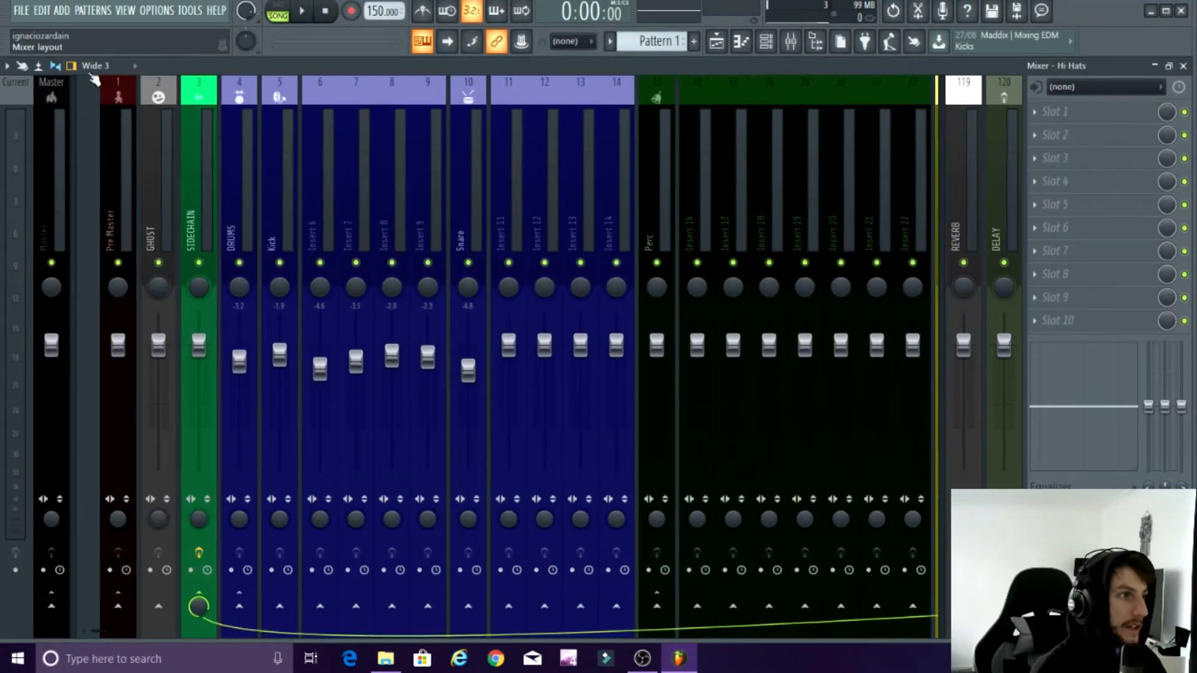
left_click(92, 69)
left_click(99, 140)
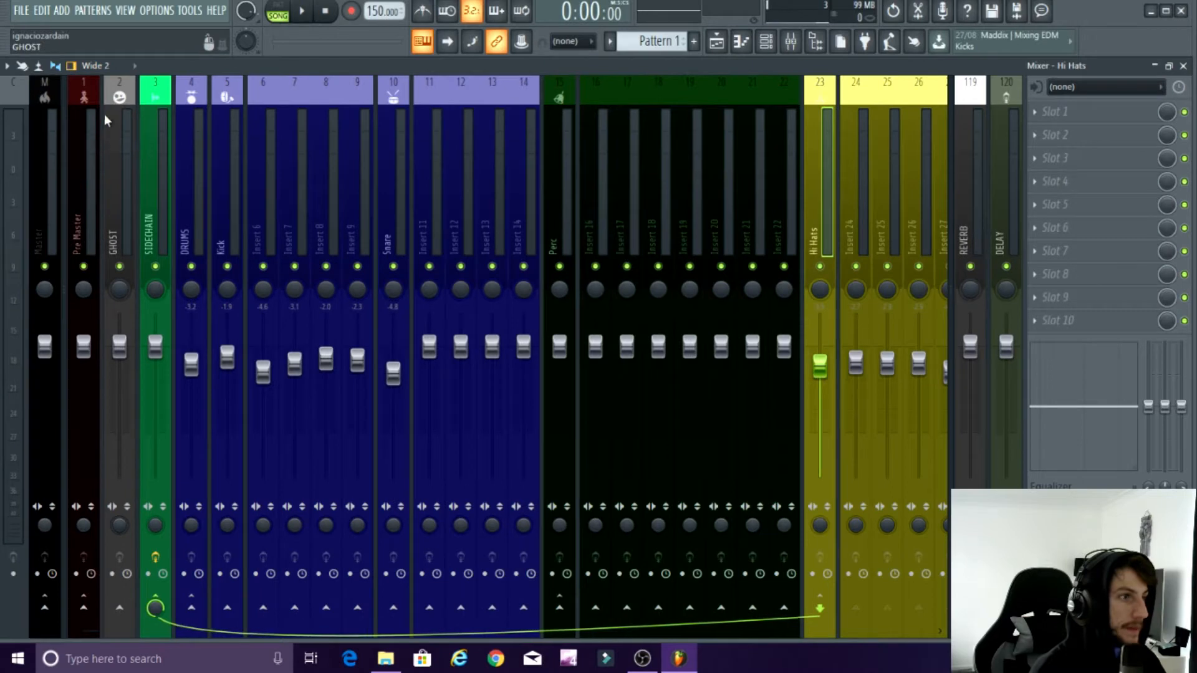
left_click(95, 66)
left_click(101, 95)
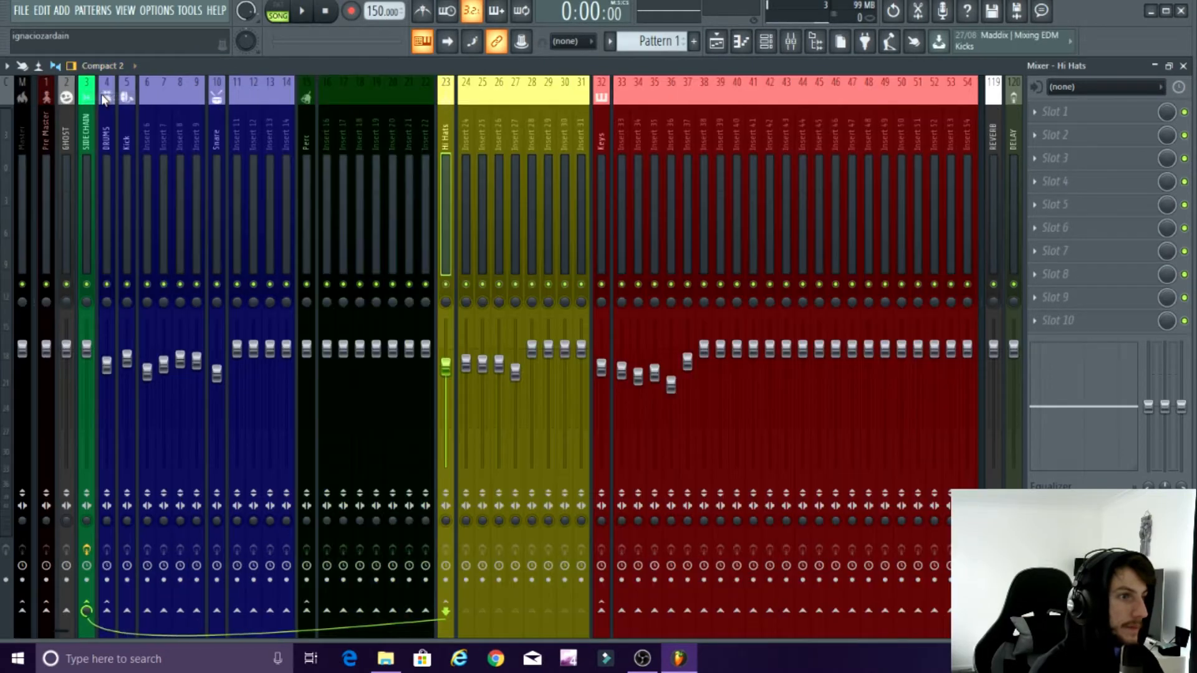
left_click_drag(61, 631, 34, 609)
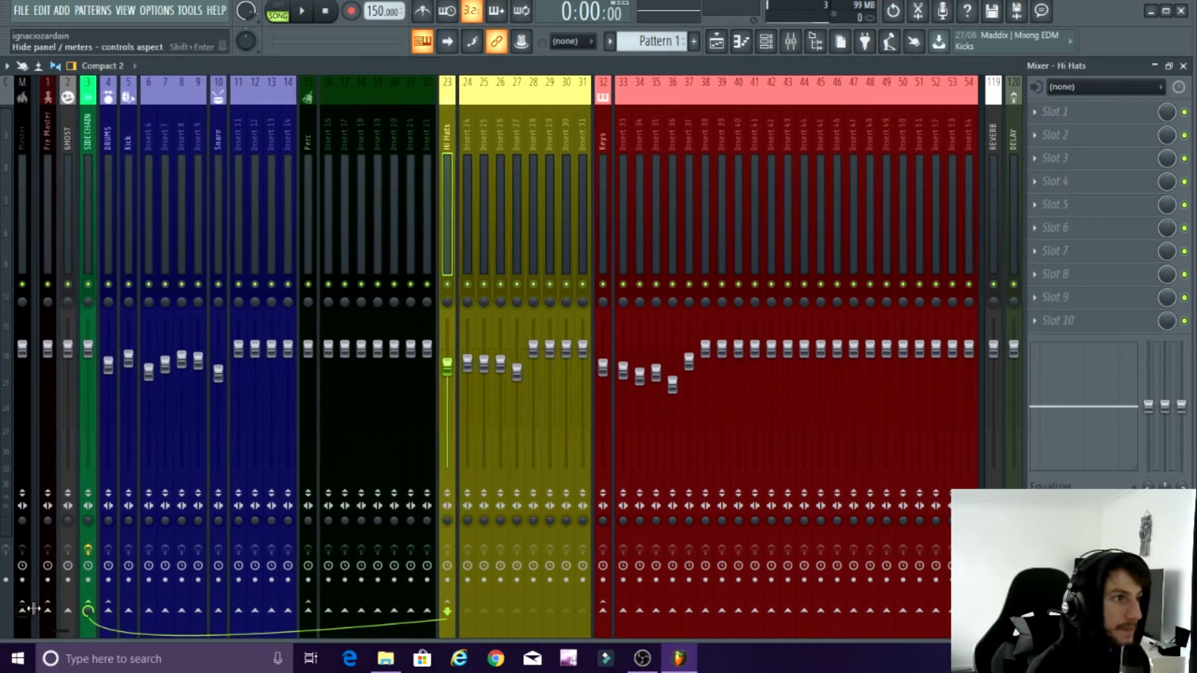
left_click(106, 119)
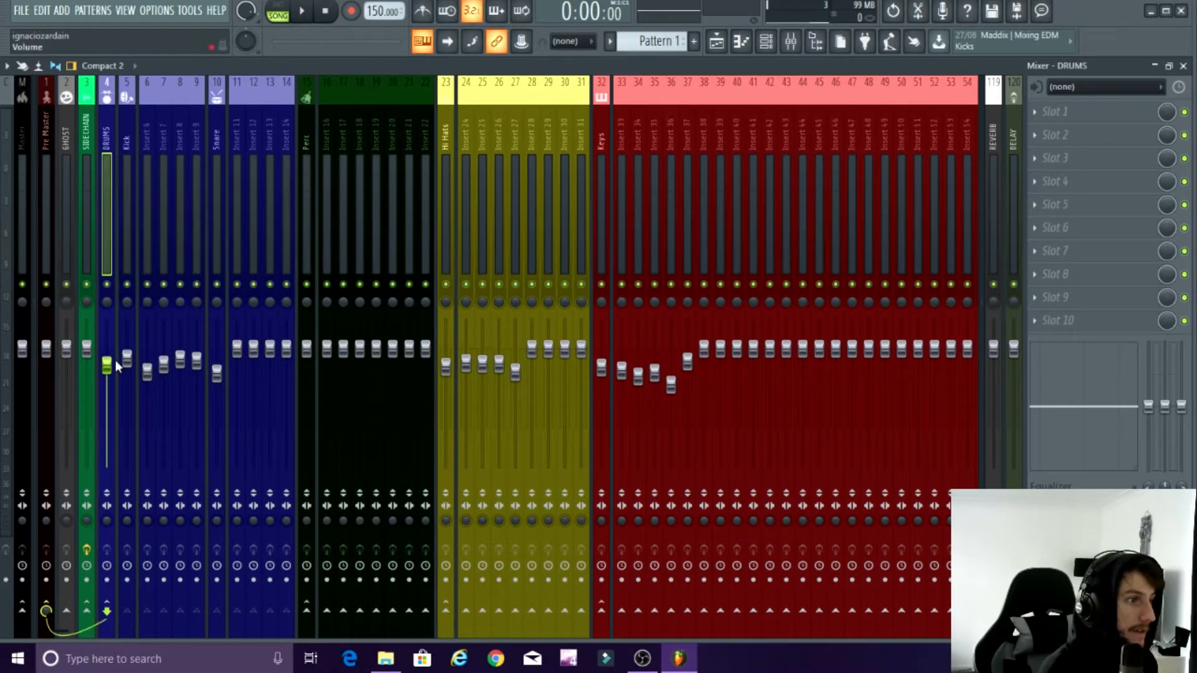
Step: Switch the mixer to the Wide 2 layout and pull the DRUMS, Perc, Hi Hats and Keys bus faders fully down
left_click(91, 73)
left_click(92, 149)
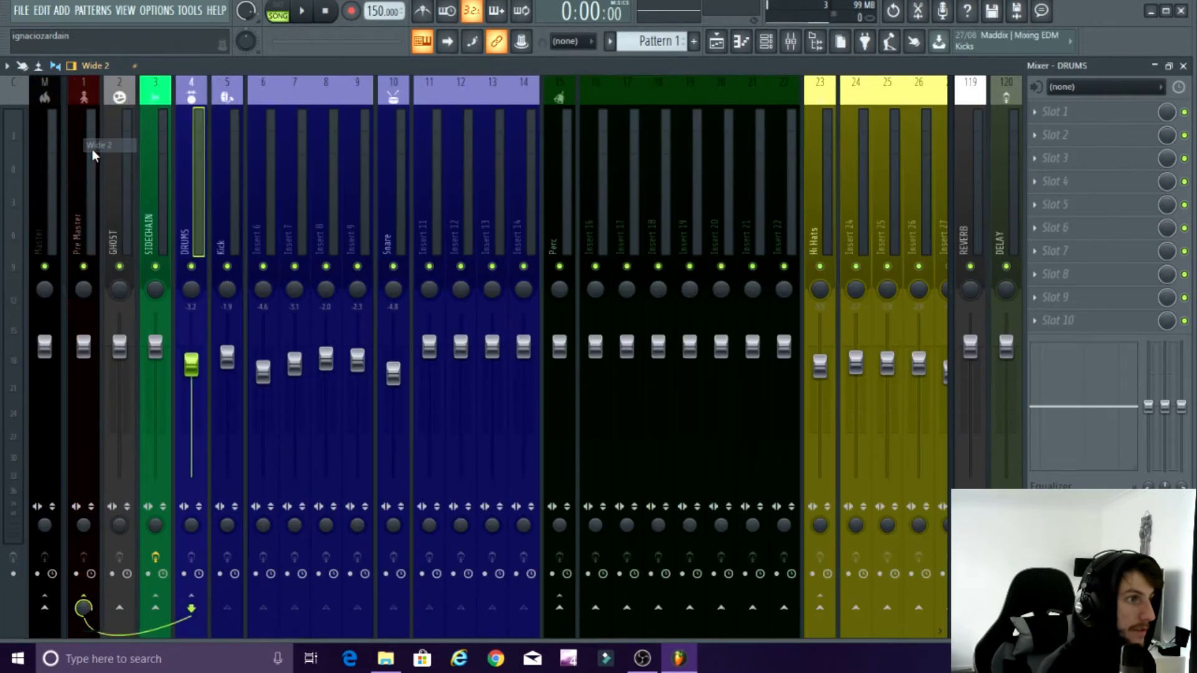
left_click_drag(197, 371, 193, 481)
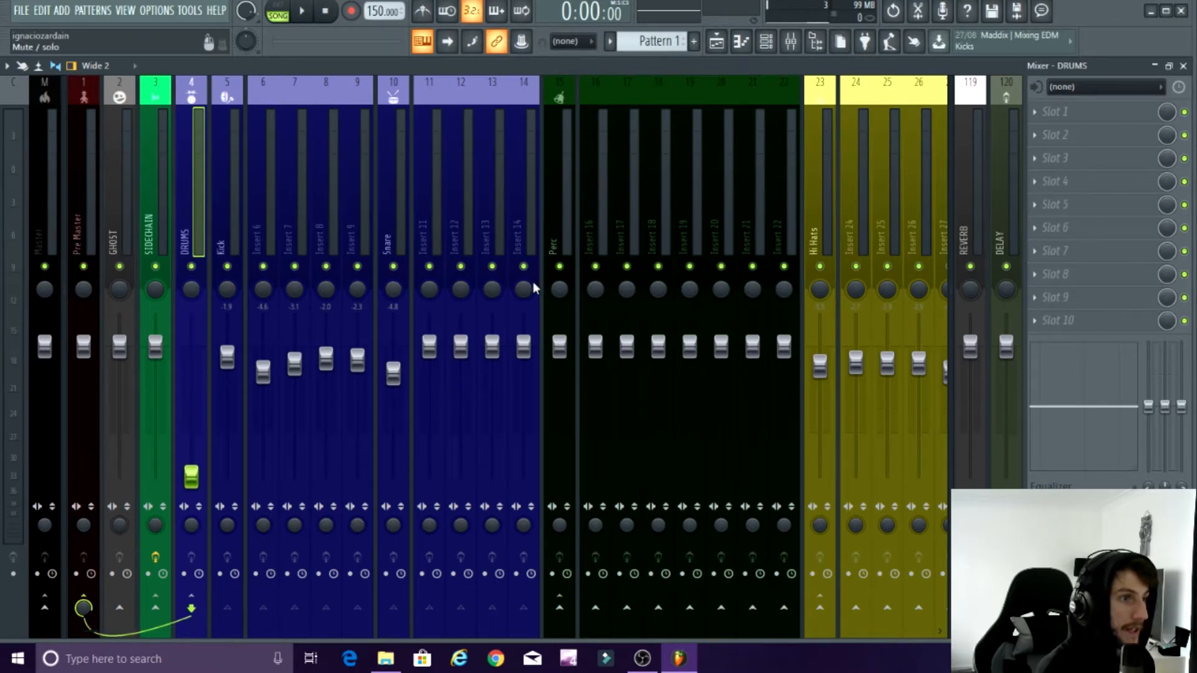
left_click_drag(559, 347, 559, 479)
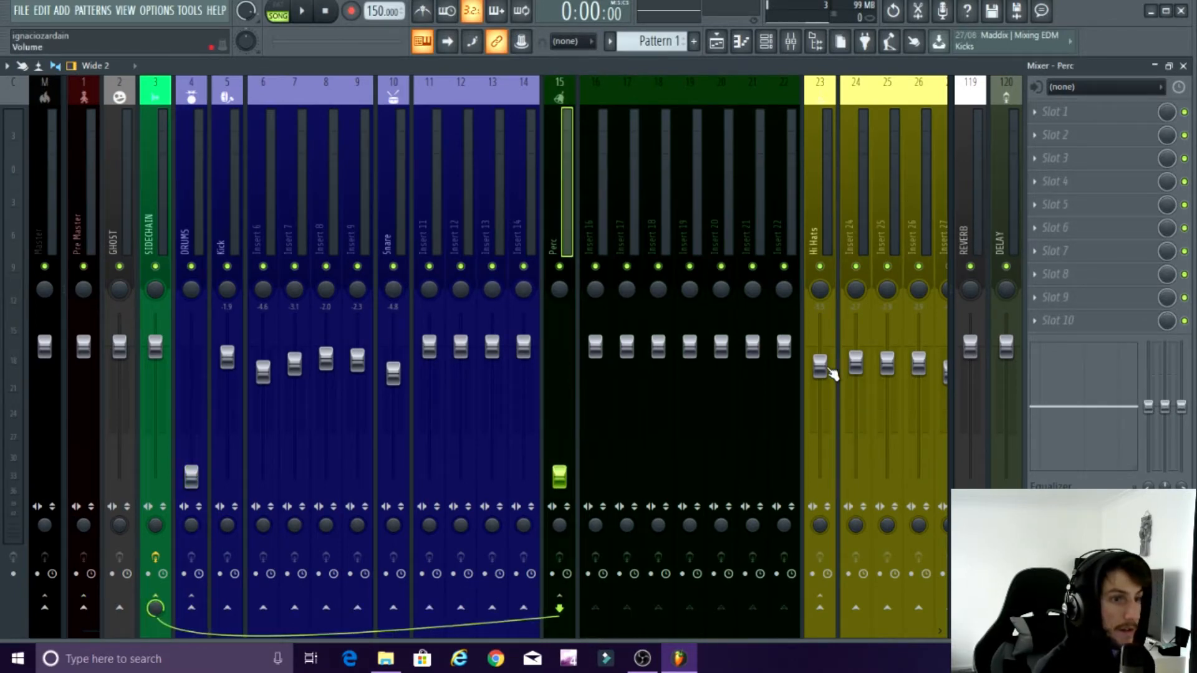
left_click_drag(830, 372, 830, 480)
left_click_drag(99, 632, 286, 631)
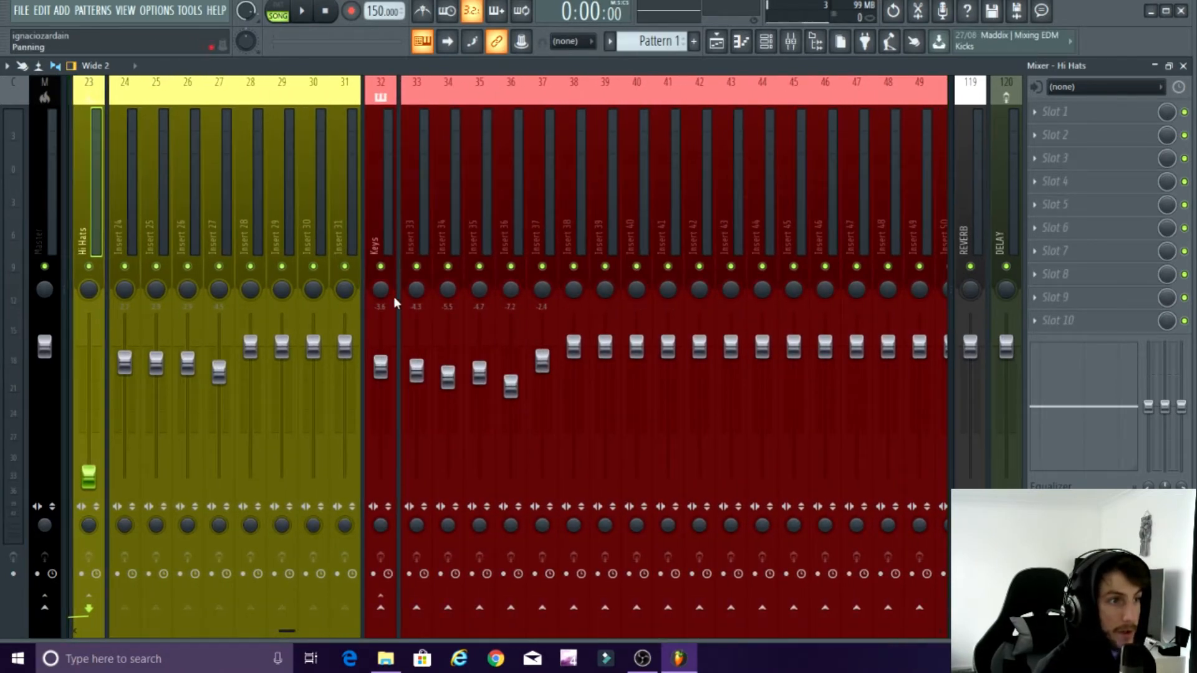
left_click_drag(380, 368, 368, 537)
left_click_drag(286, 632, 5, 625)
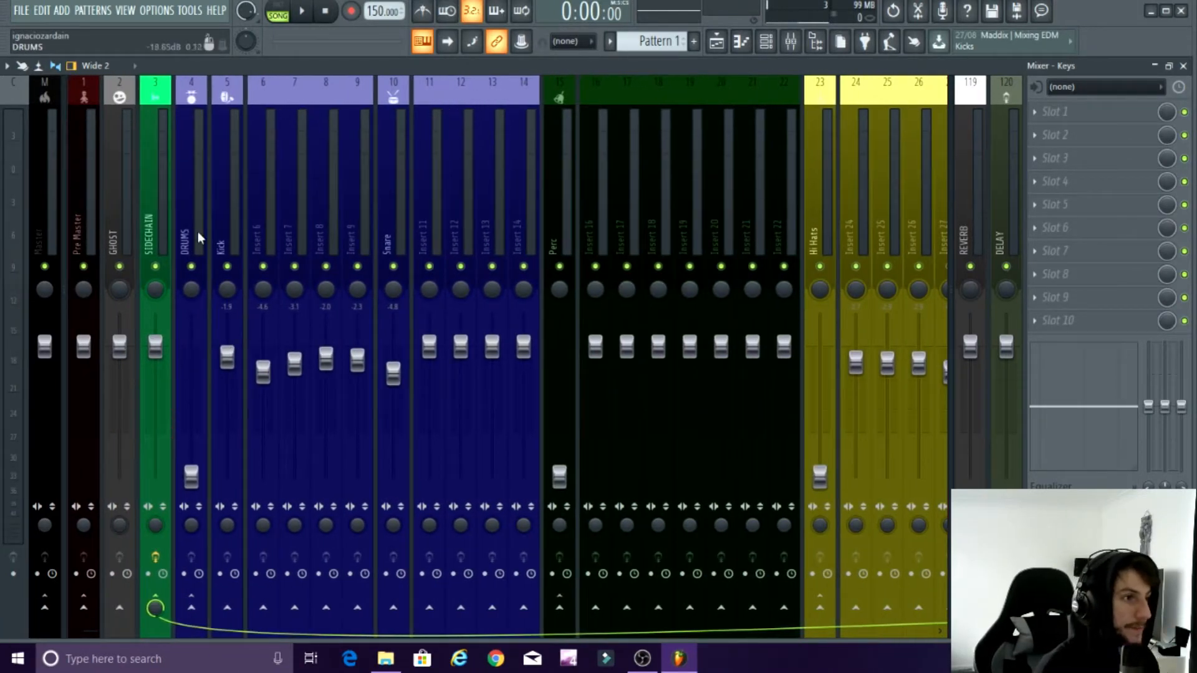
Step: Bring the DRUMS bus fader up gradually to about -5.9 dB
left_click_drag(194, 483, 191, 427)
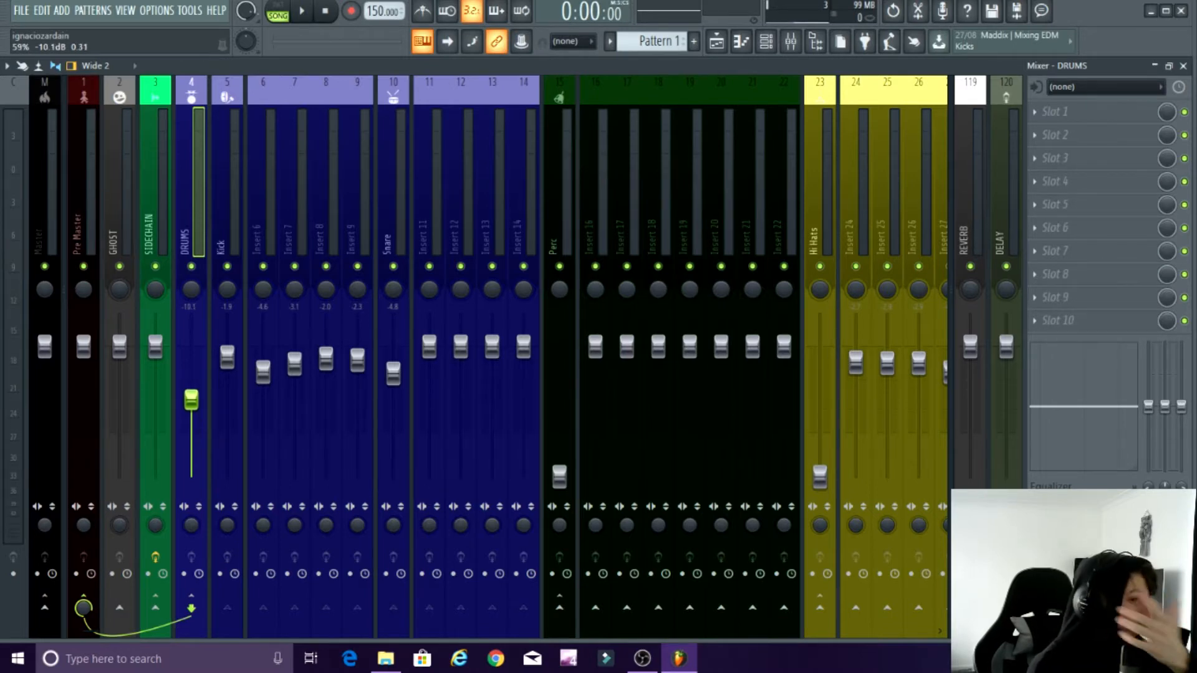
left_click_drag(191, 399, 191, 391)
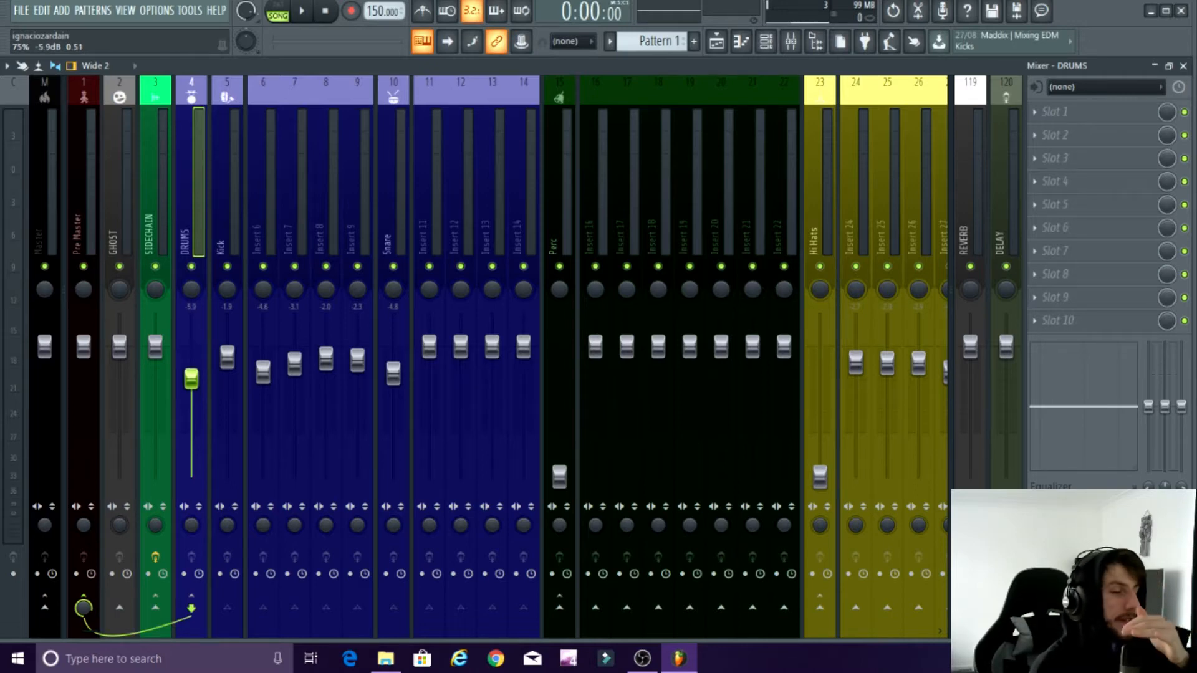
left_click_drag(191, 378, 193, 379)
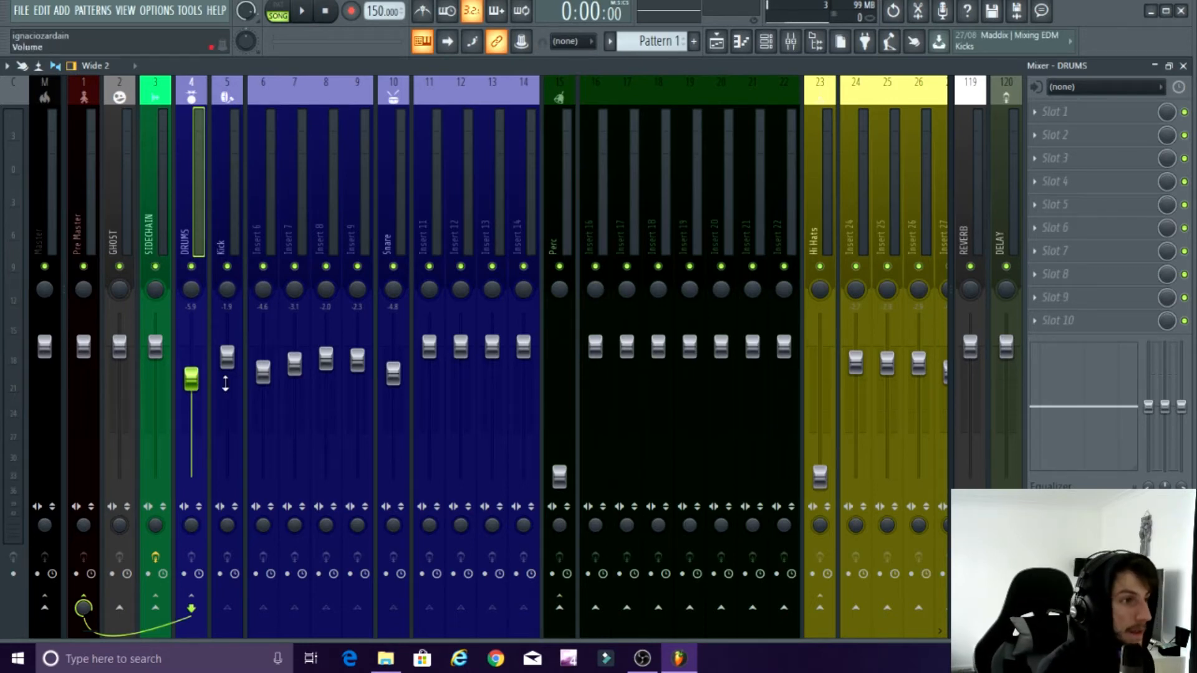
Step: Raise the Perc bus to about -15.2 dB, the Hi Hats bus to just below unity level, and the Keys bus to about -9 dB
left_click_drag(95, 627, 141, 634)
left_click_drag(383, 477, 381, 450)
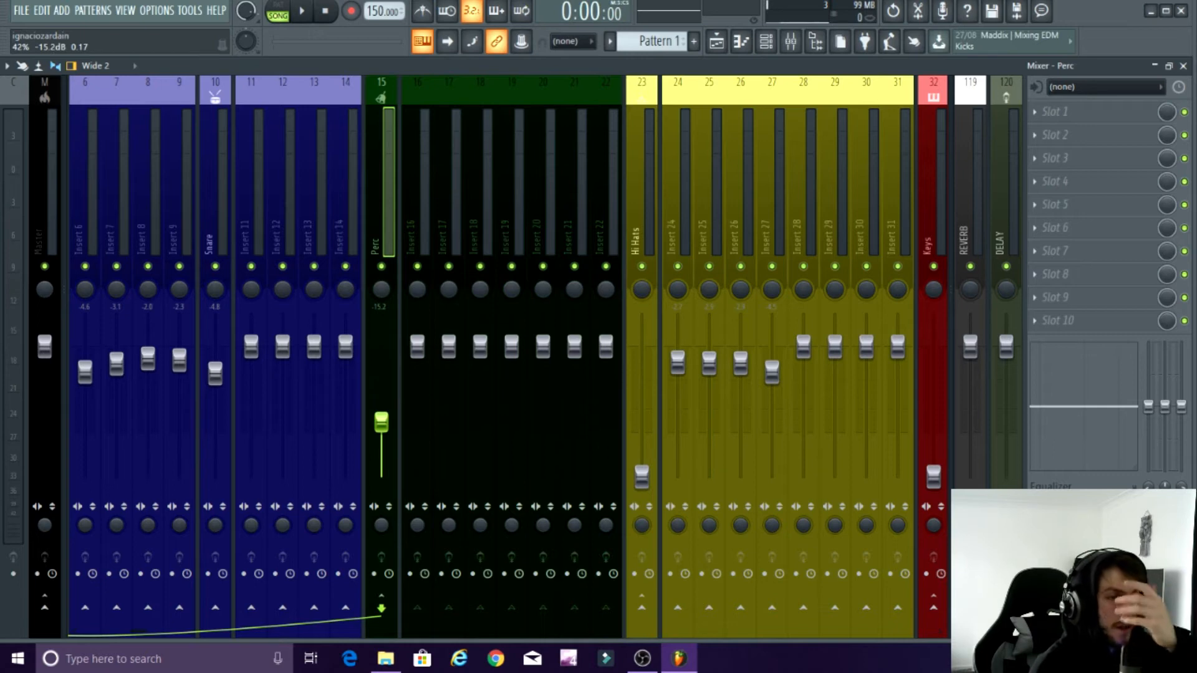
left_click_drag(641, 477, 641, 373)
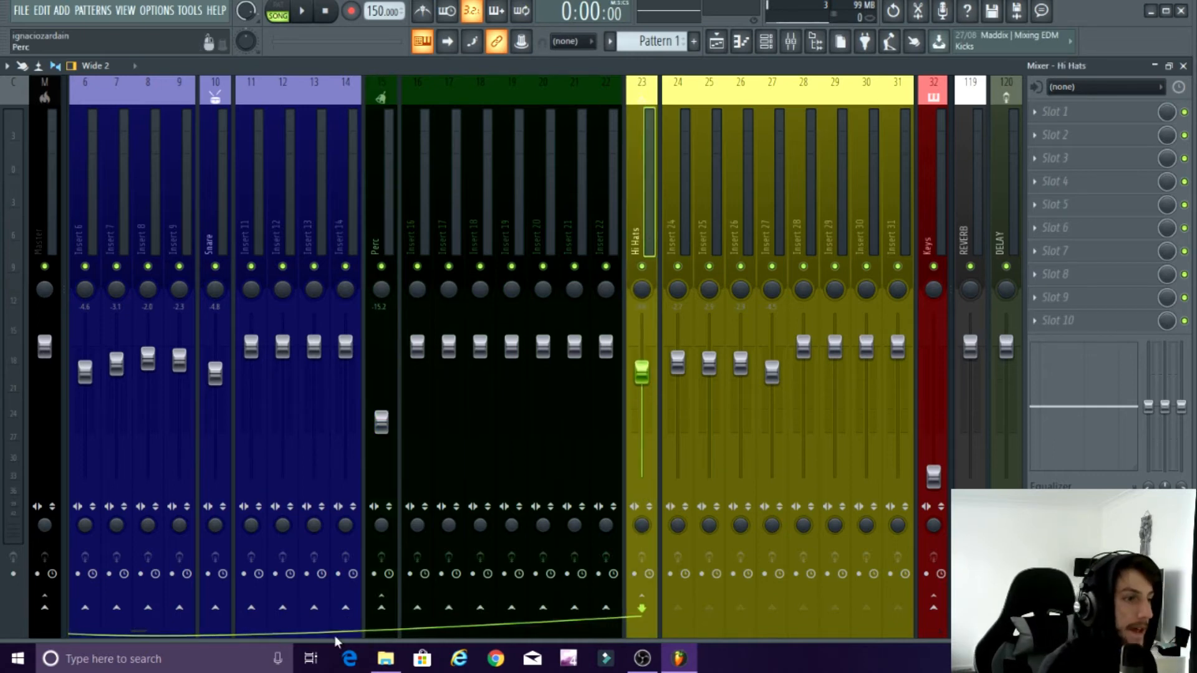
left_click_drag(140, 630, 239, 633)
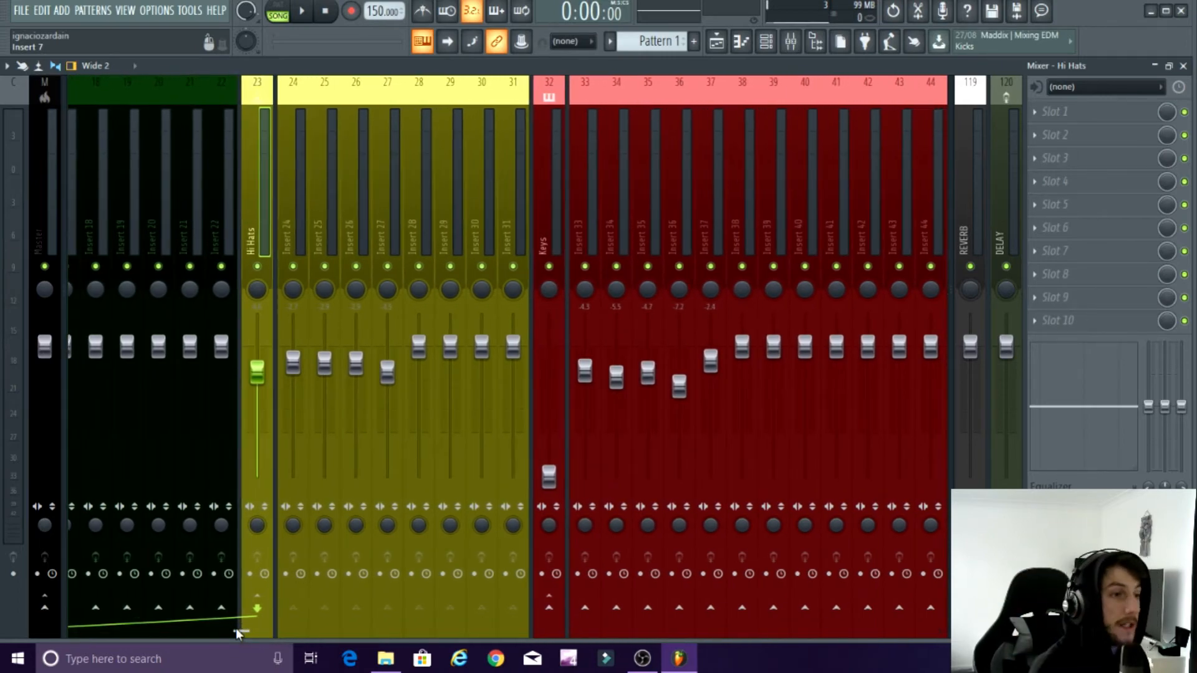
left_click_drag(548, 477, 548, 395)
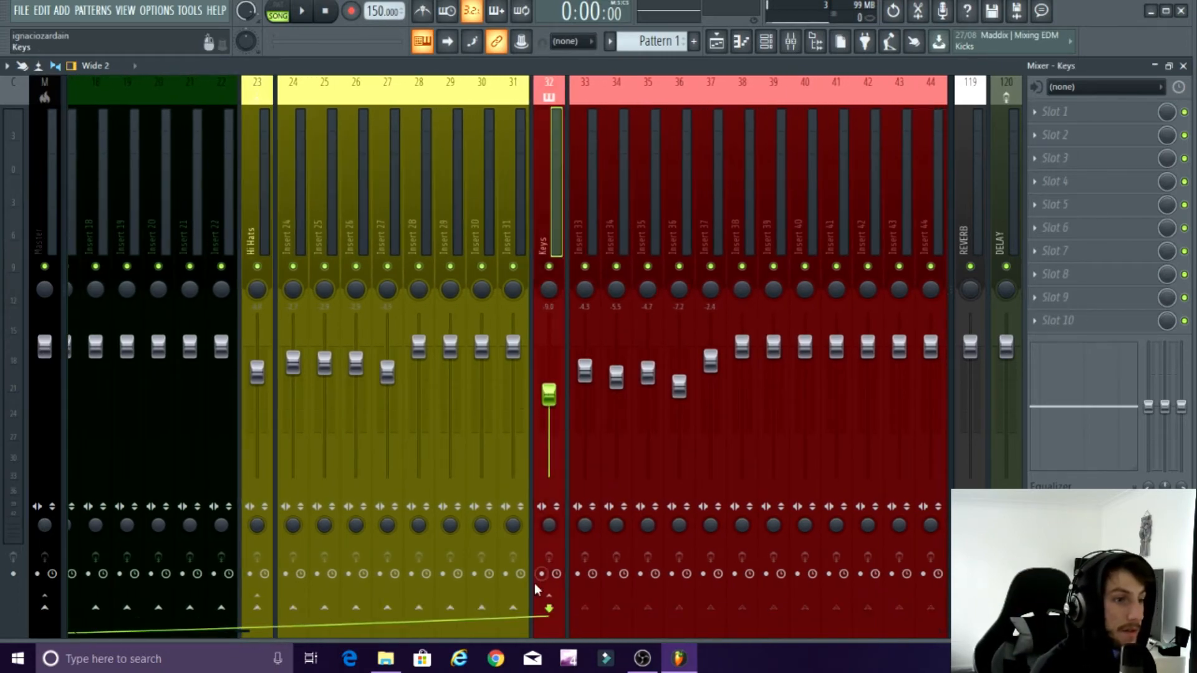
left_click_drag(237, 630, 71, 621)
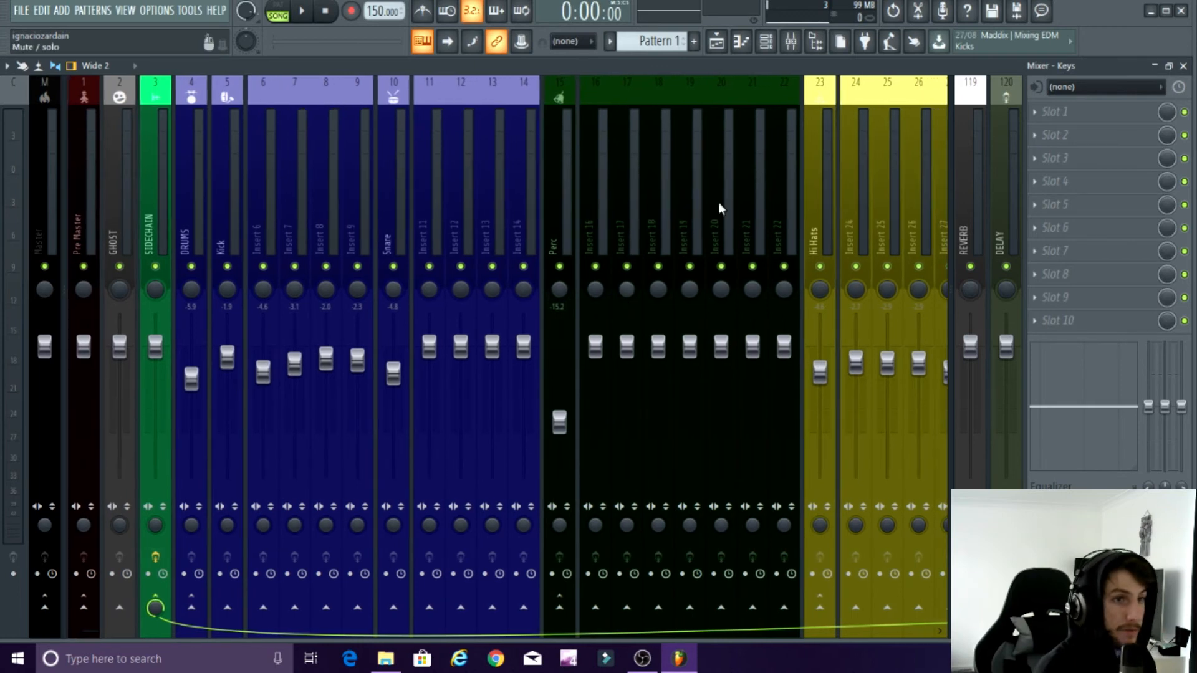